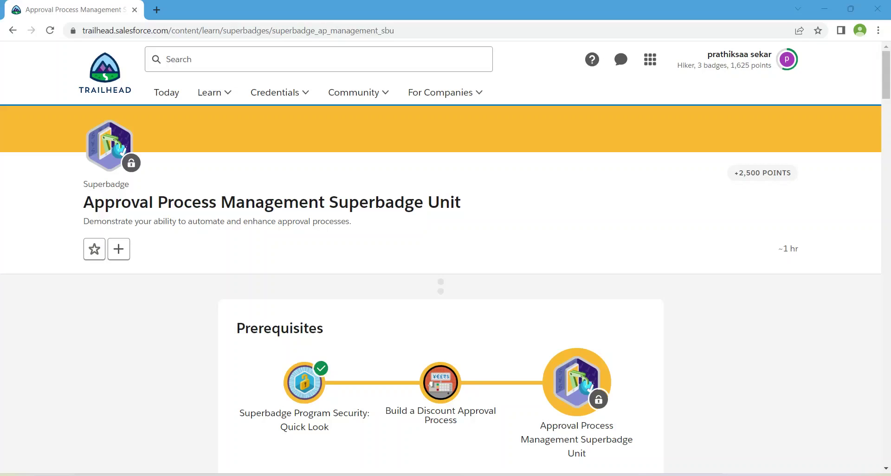
- Open the Prepare Your Org unit of the prerequisite project Build a Discount Approval Process
scroll(441, 299, "down", 2)
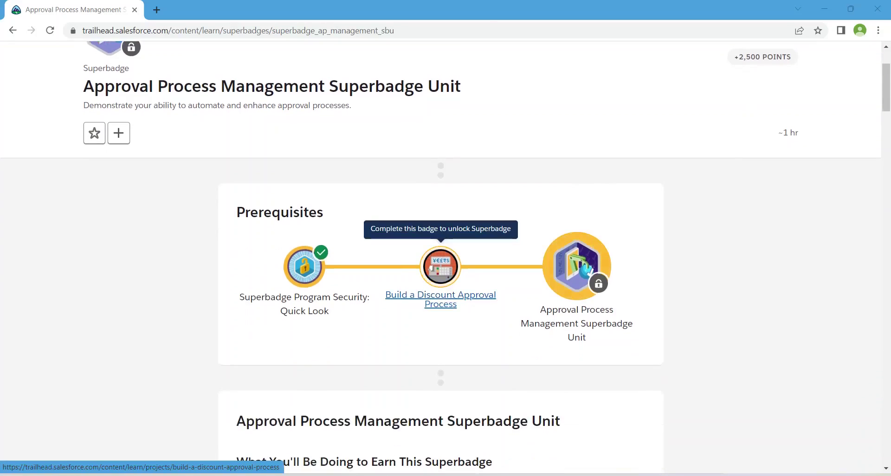
left_click(440, 299)
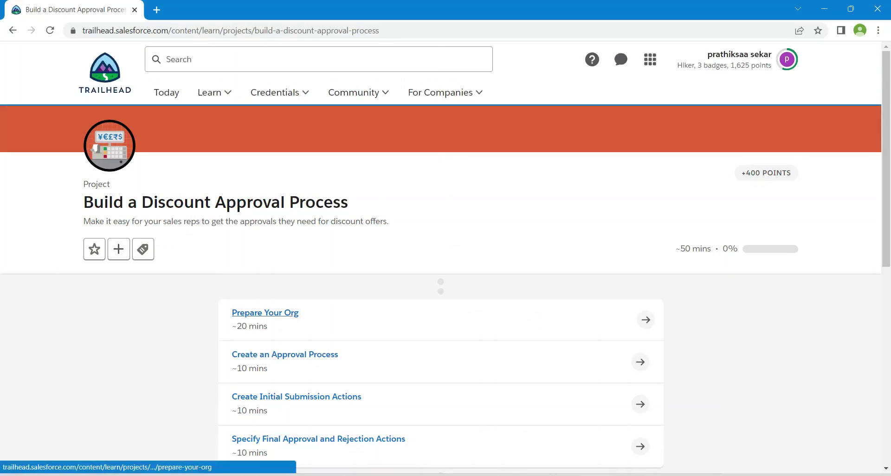
left_click(265, 312)
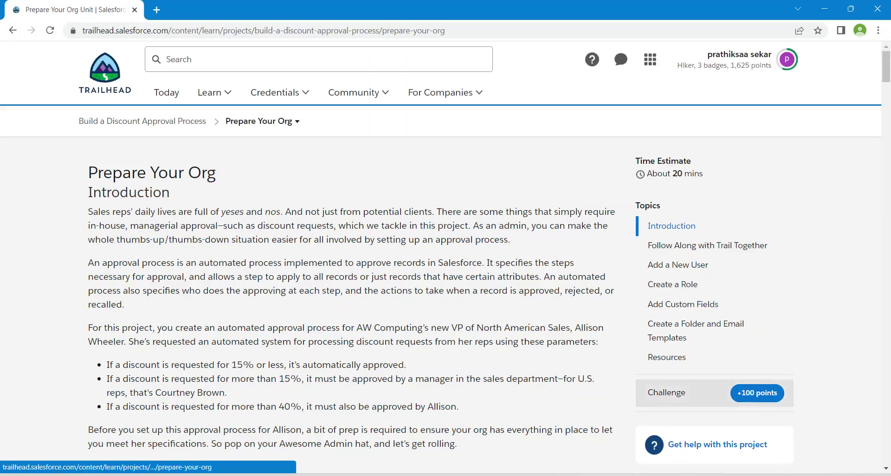
- Launch the hands-on org from the unit's Verify Step section and place its window beside the instructions
scroll(353, 278, "down", 15)
scroll(352, 232, "down", 2)
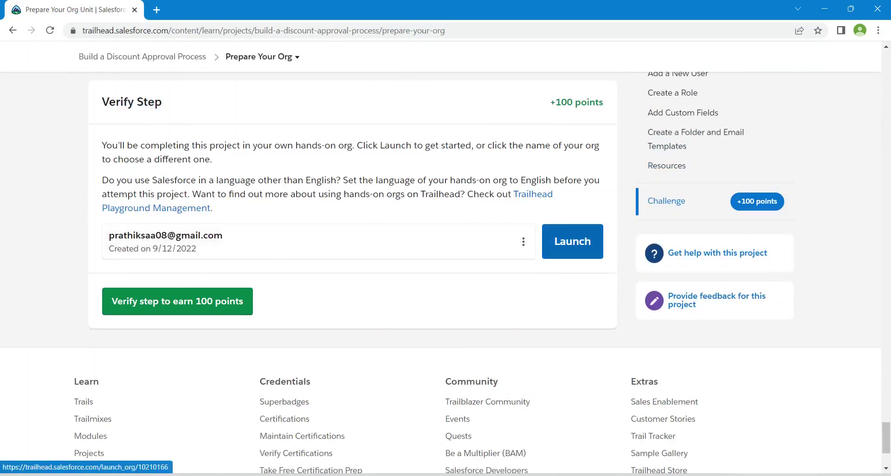
left_click(573, 242)
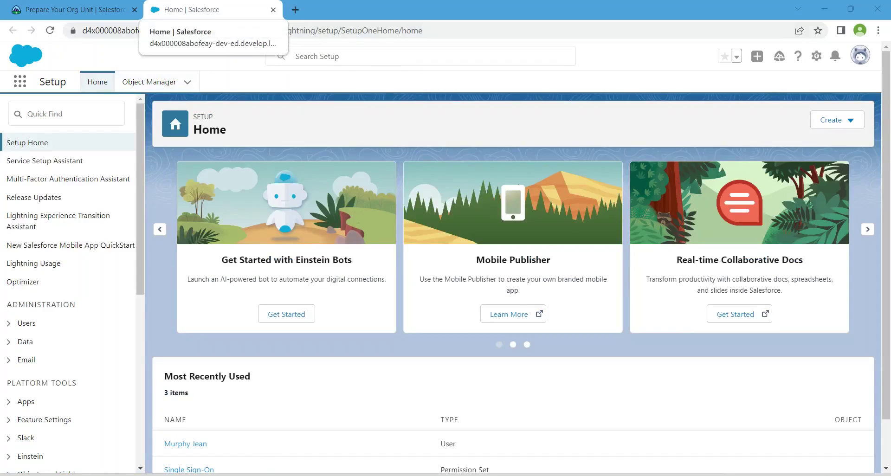
left_click_drag(195, 10, 409, 21)
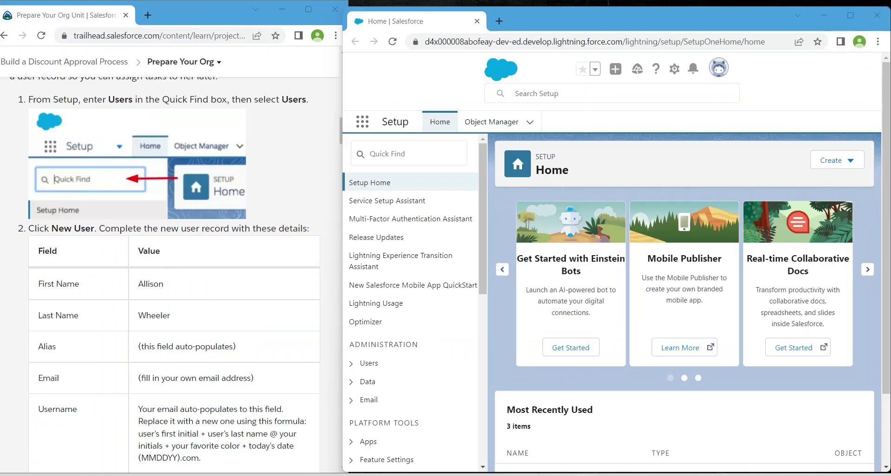
- Find the Users page in Setup by searching for "users" and start a new user record
left_click(408, 154)
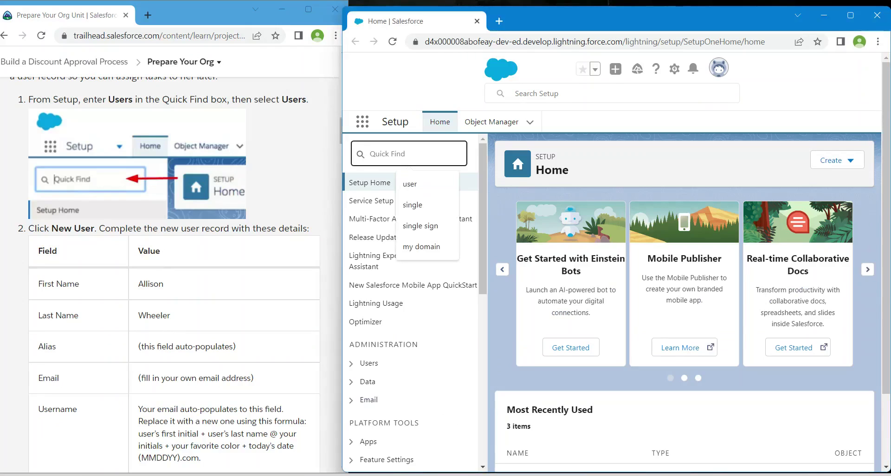
type("users")
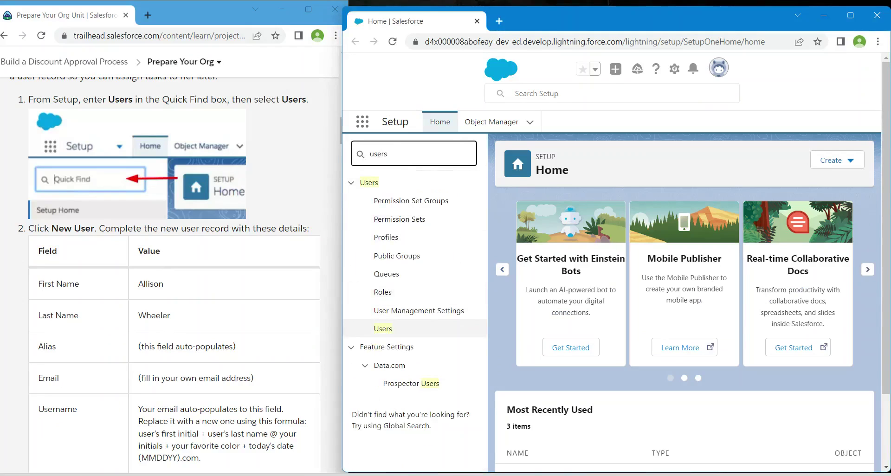
left_click(383, 328)
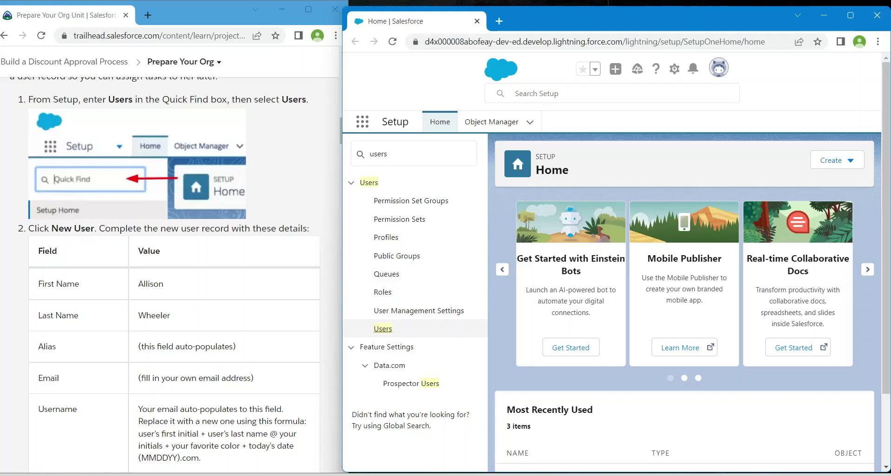
left_click(383, 329)
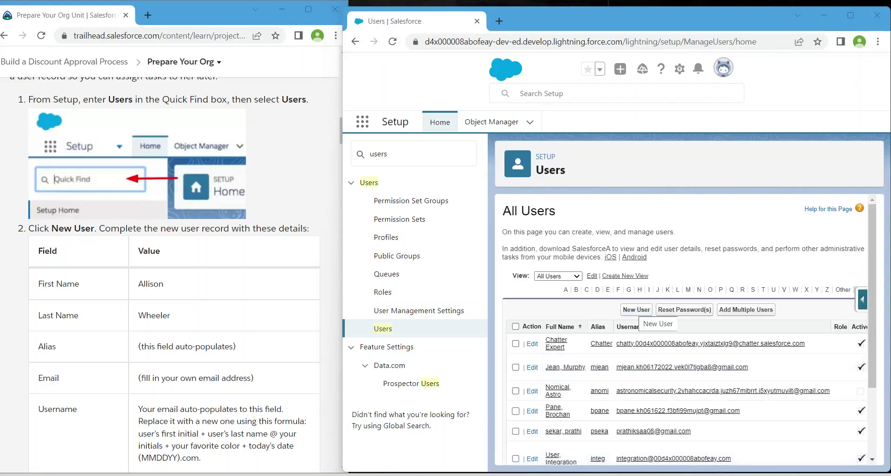
left_click(637, 310)
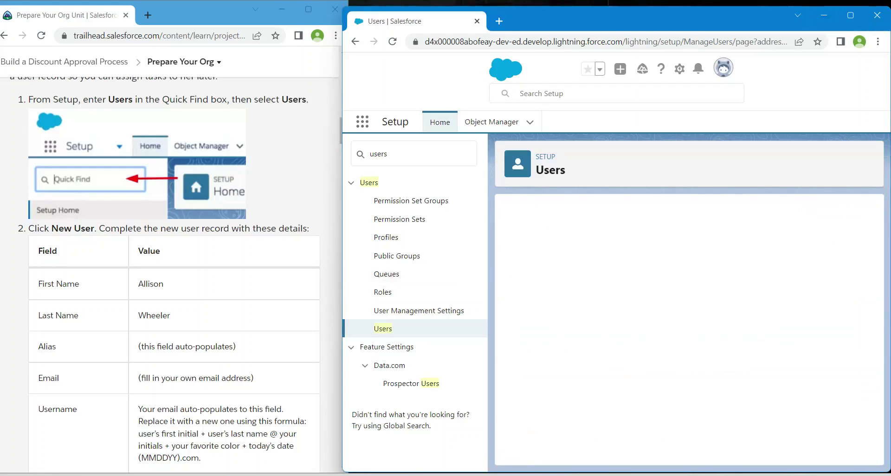
- Fill in the new user's first and last name as given in the project instructions
double_click(151, 284)
key("ctrl+c")
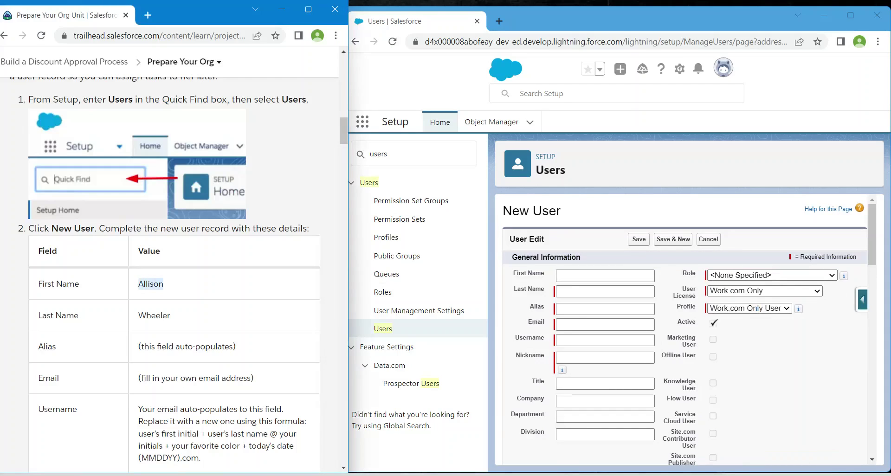
left_click(606, 276)
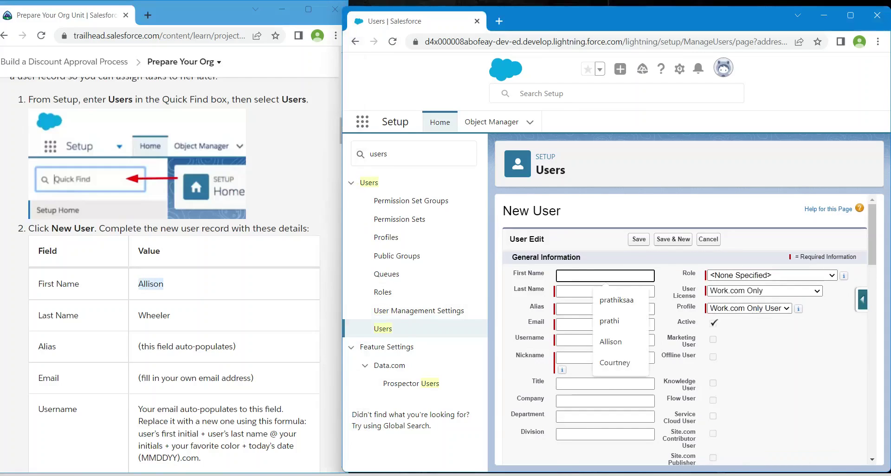
key("ctrl+v")
key("Tab")
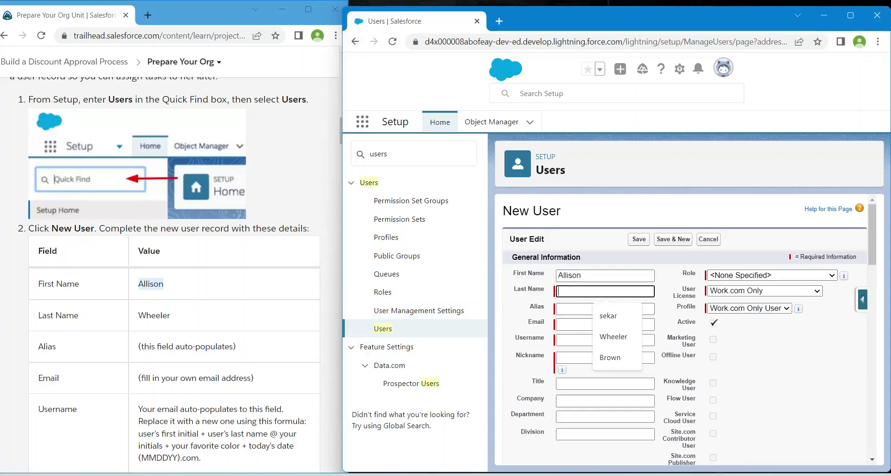
key("Down")
key("Down")
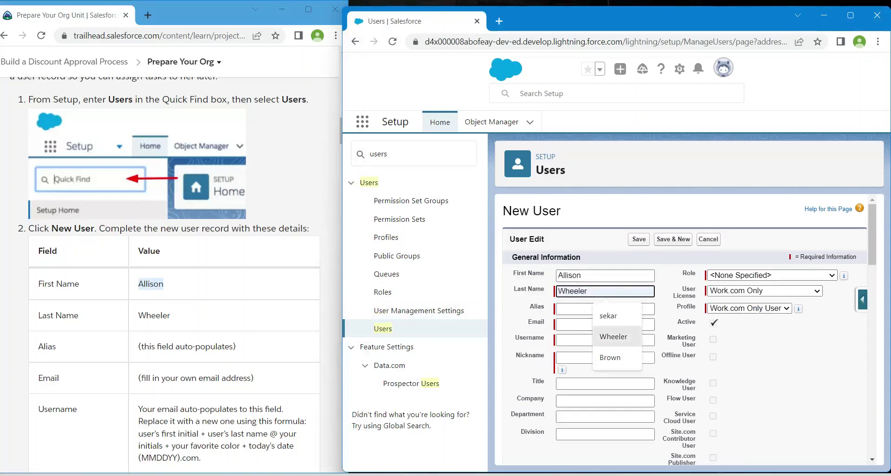
key("Return")
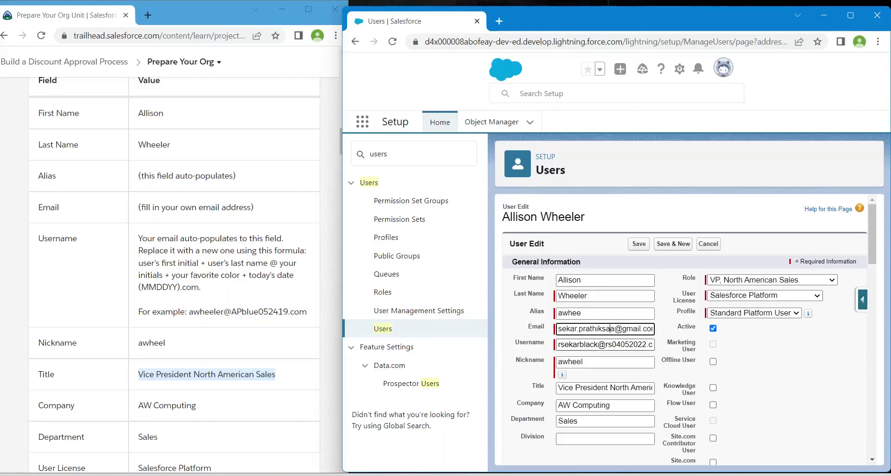
- Compare the user form with the instructions, checking email, nickname, company, department, user license and role
left_click(610, 329)
left_click(594, 362)
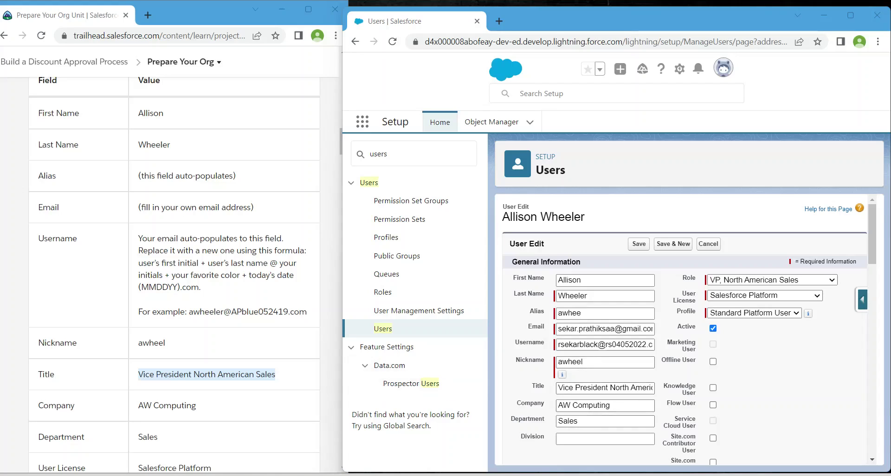
scroll(174, 274, "down", 3)
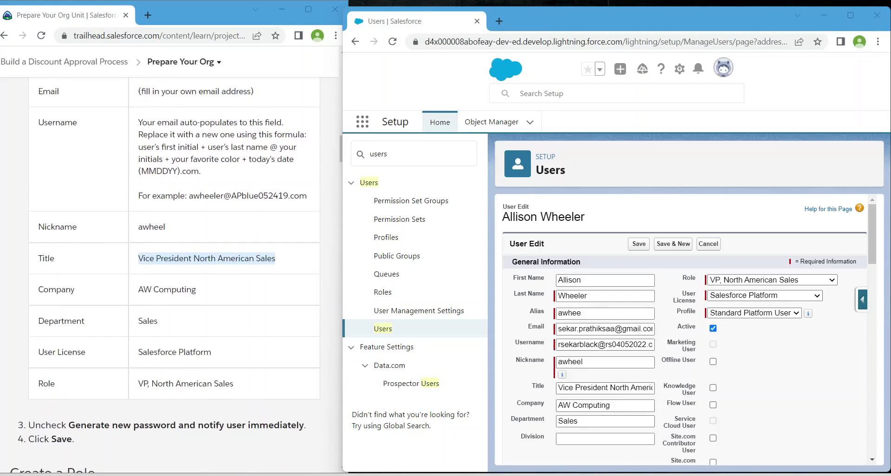
left_click_drag(138, 289, 195, 289)
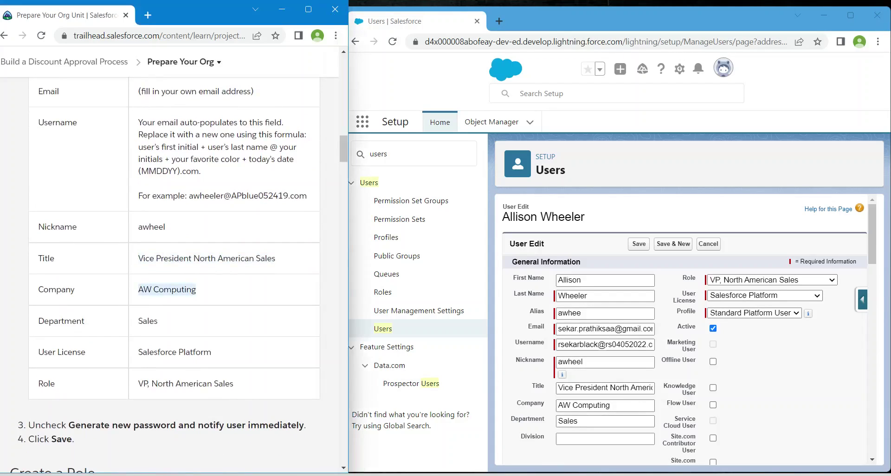
left_click_drag(138, 321, 157, 321)
left_click_drag(138, 352, 211, 352)
left_click_drag(139, 383, 233, 383)
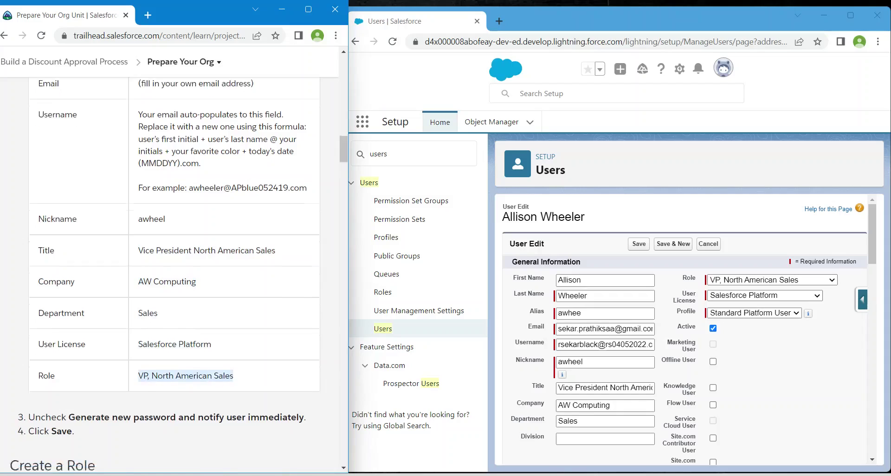
- Save the new user record with the option to generate a new password and notify the user immediately off
scroll(174, 274, "down", 4)
scroll(685, 330, "down", 10)
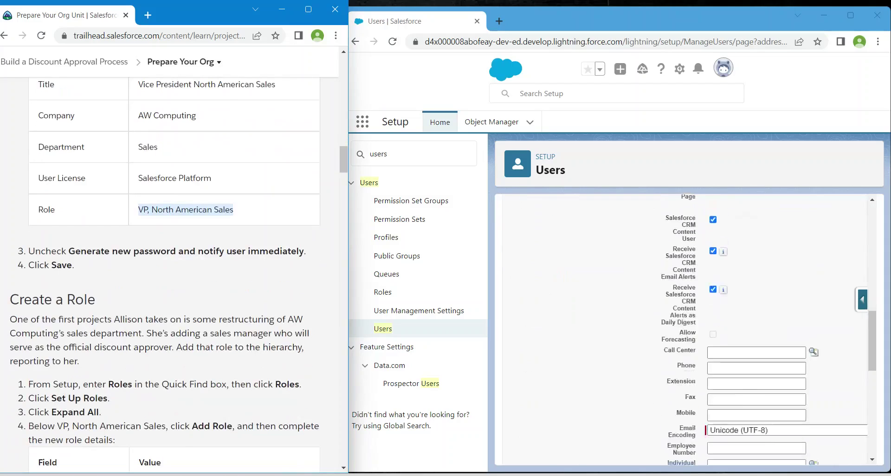
scroll(684, 330, "down", 2)
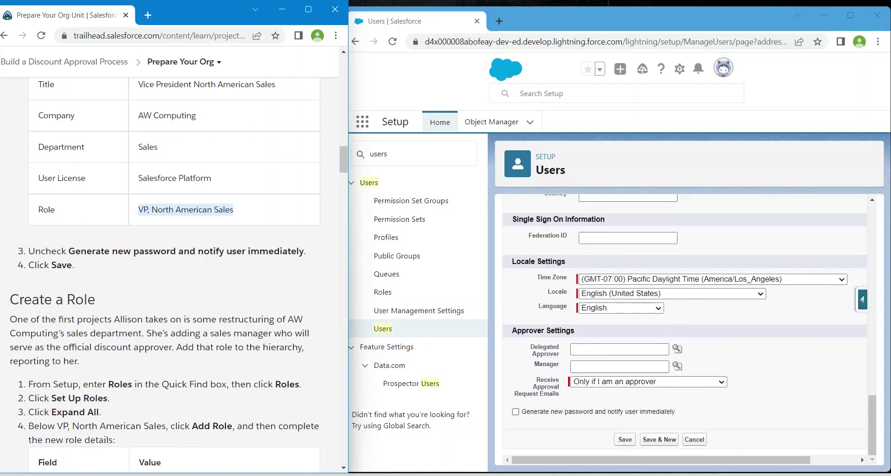
key("alt+Tab")
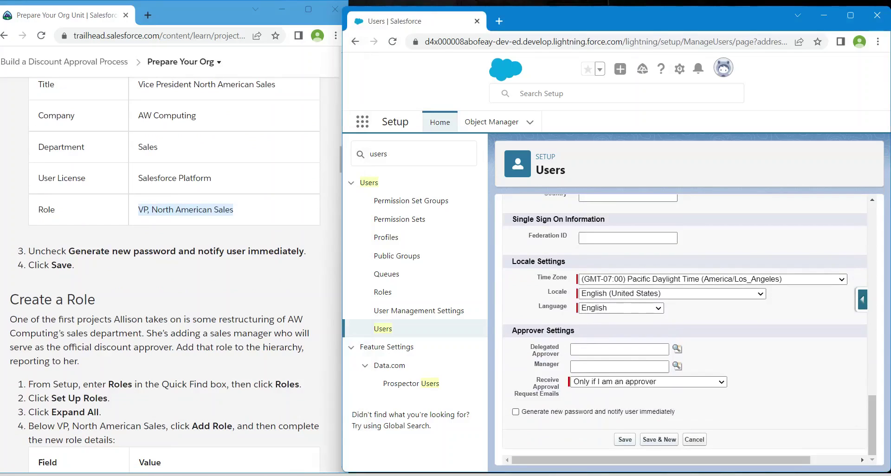
left_click(625, 440)
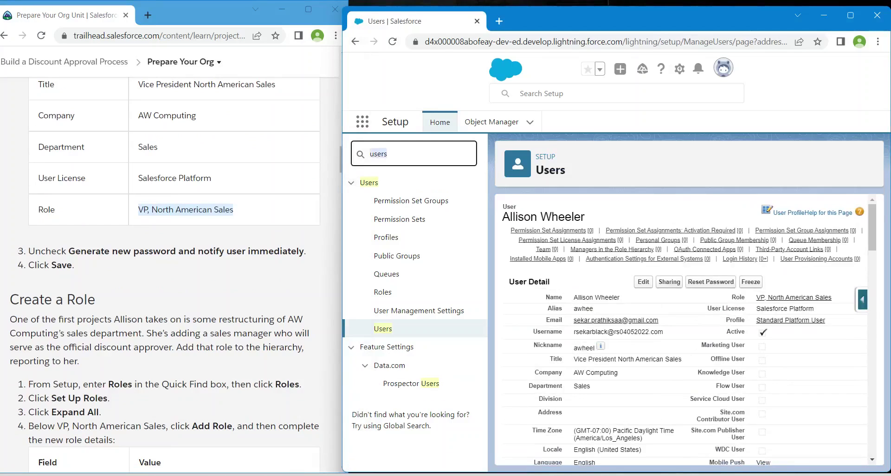
- Search Setup for "role", open the Roles setup and expand the whole role hierarchy
key("ctrl+a")
key("BackSpace")
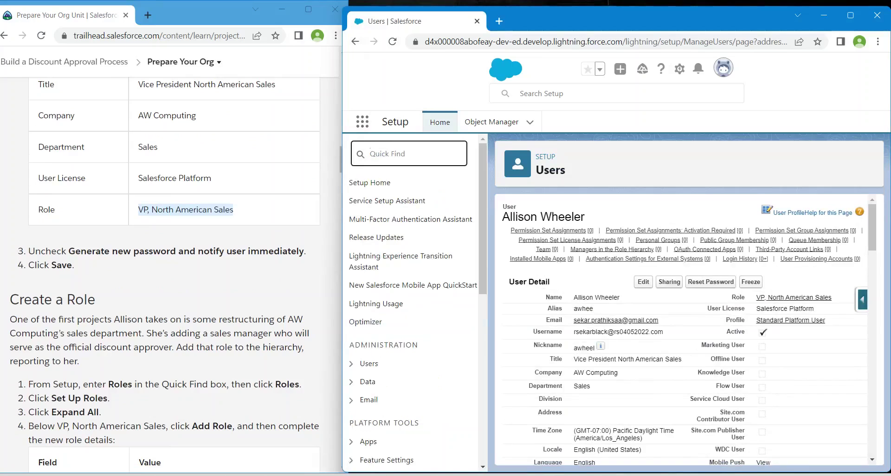
type("role")
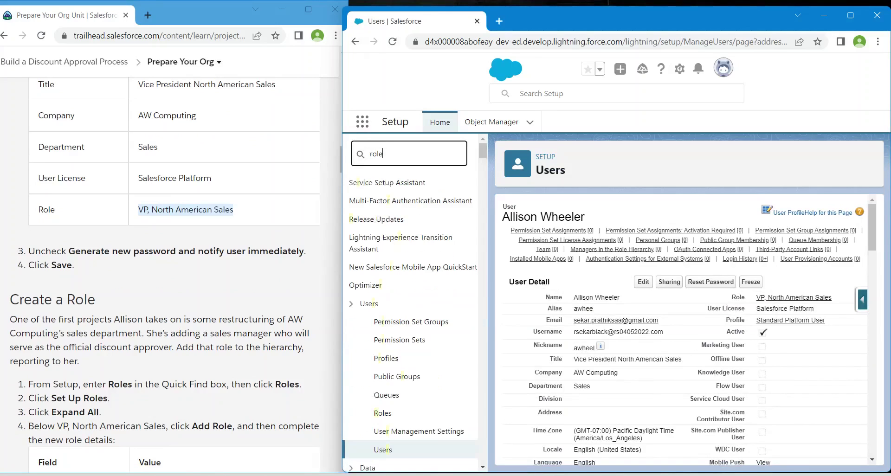
scroll(164, 274, "down", 5)
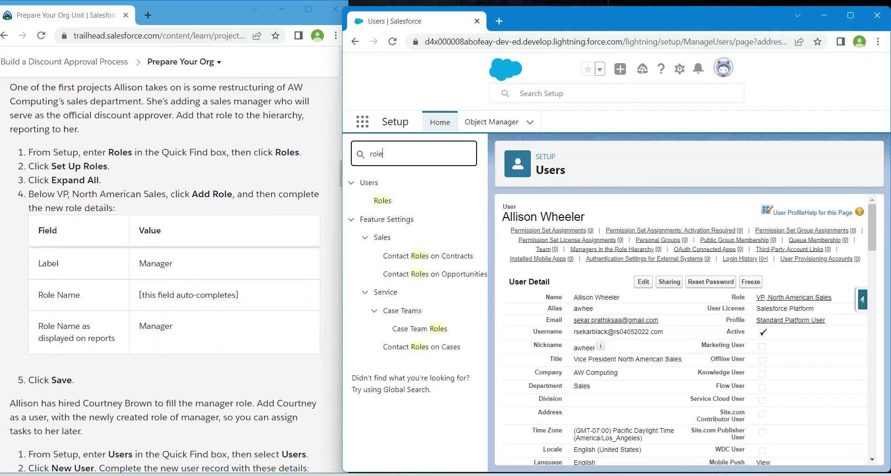
left_click(383, 201)
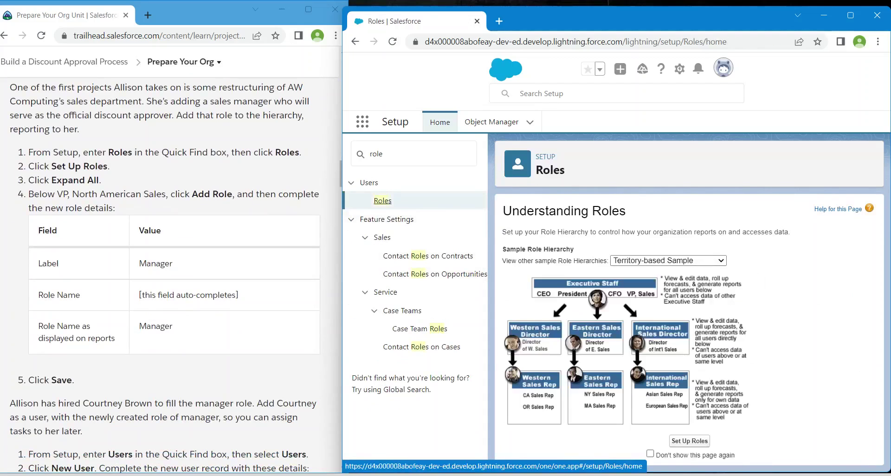
left_click(689, 441)
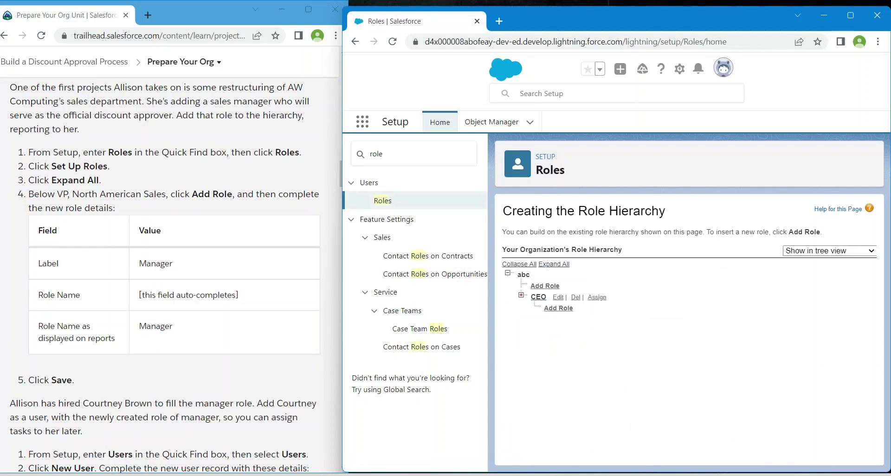
left_click(553, 264)
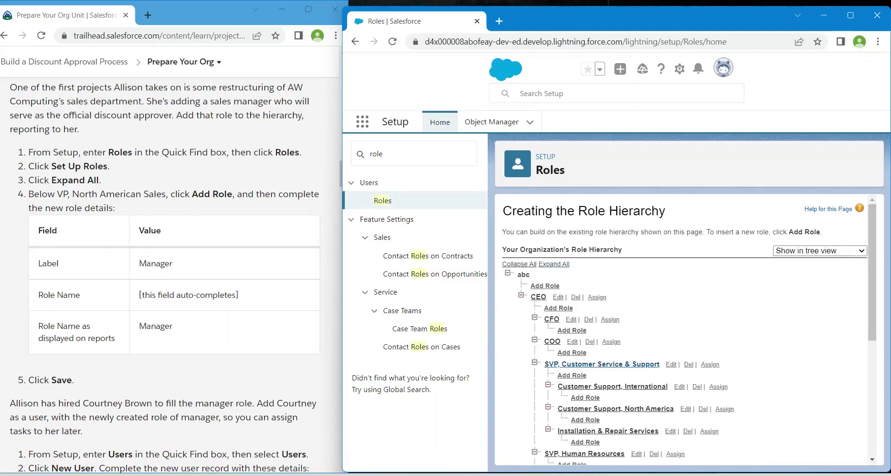
- Add a role reporting to VP, North American Sales, with Manager as both its label and role name
scroll(608, 374, "down", 1)
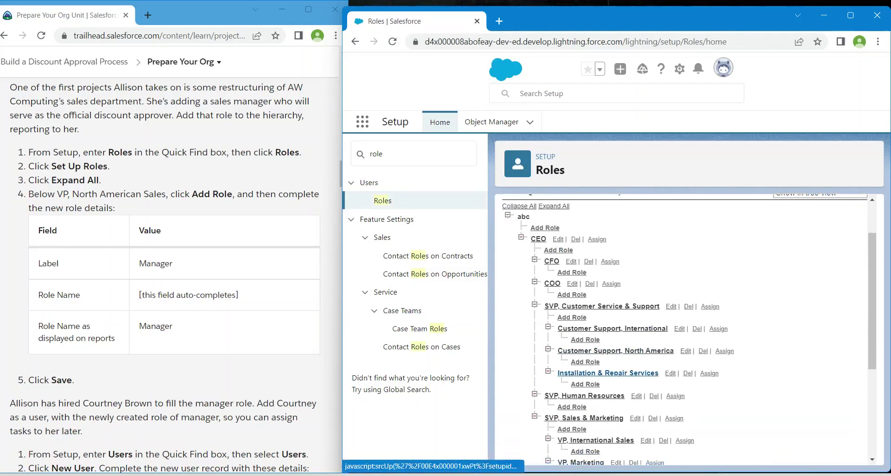
scroll(608, 374, "down", 3)
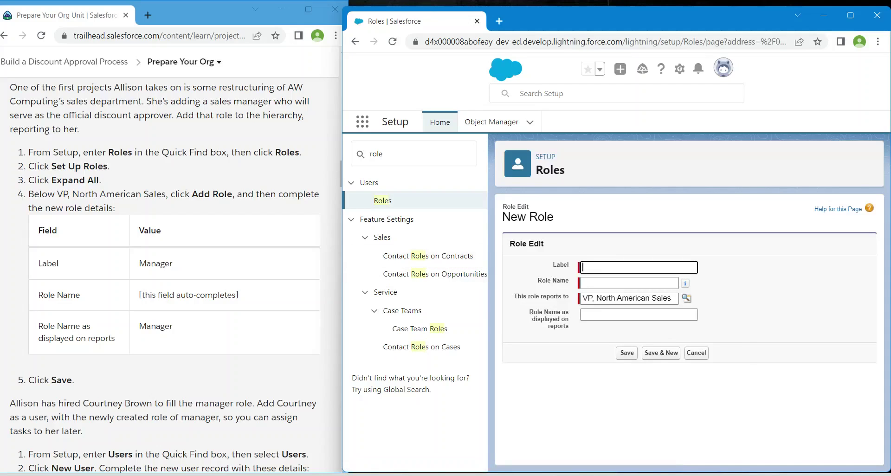
left_click(639, 268)
left_click(650, 291)
left_click(585, 283)
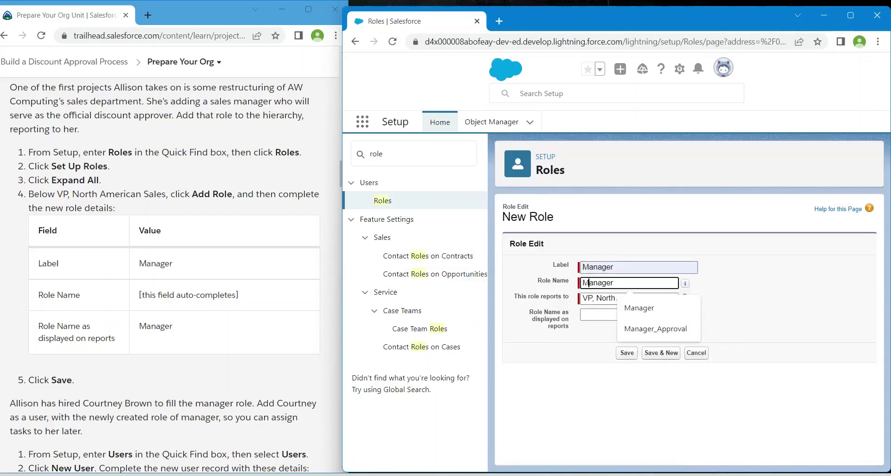
key("Down")
key("Return")
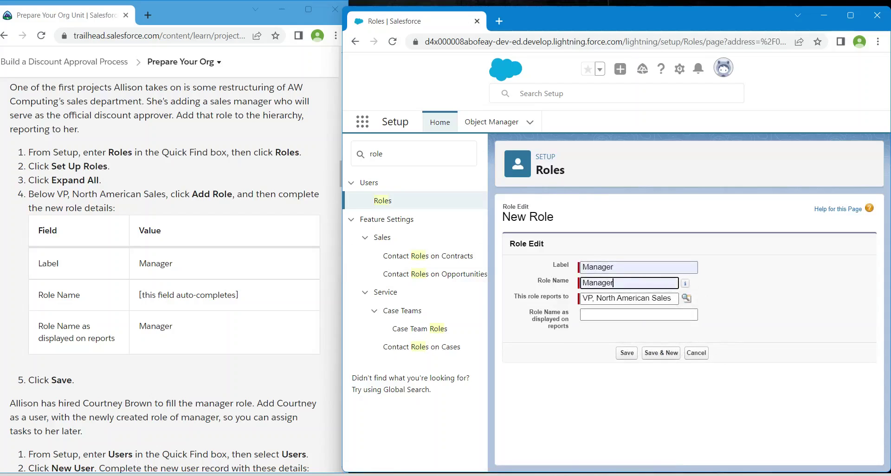
- Set the role name as displayed on reports to Manager and save the new role
left_click(638, 314)
key("Down")
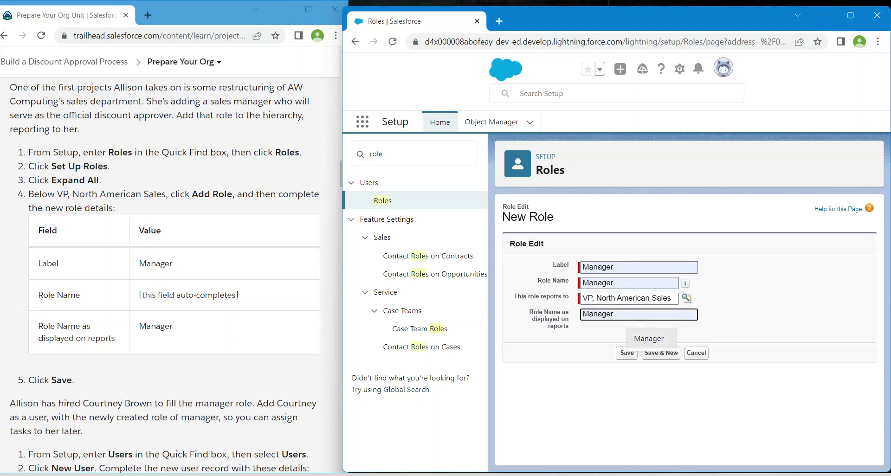
key("Return")
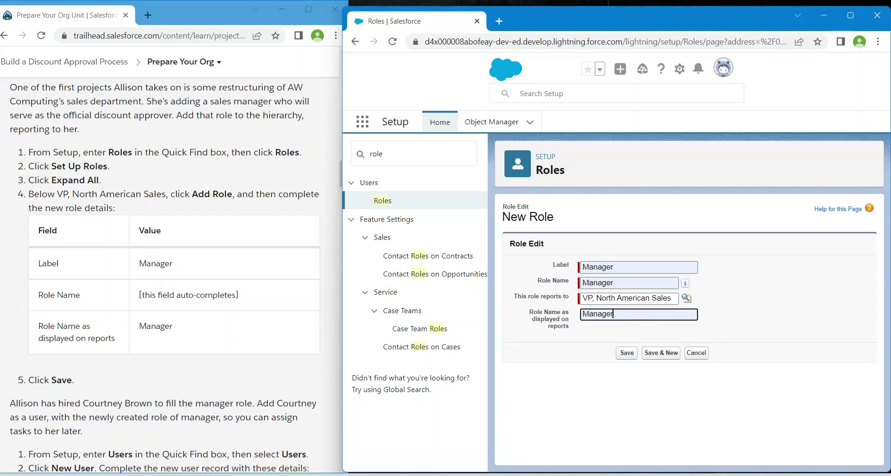
key("Return")
- Search Setup for "user", open the Users setup and start a new user record
scroll(167, 278, "down", 3)
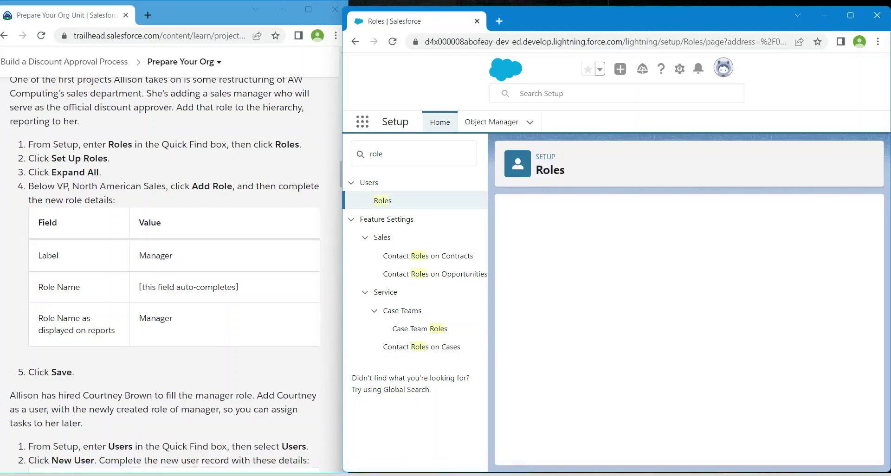
scroll(167, 279, "down", 3)
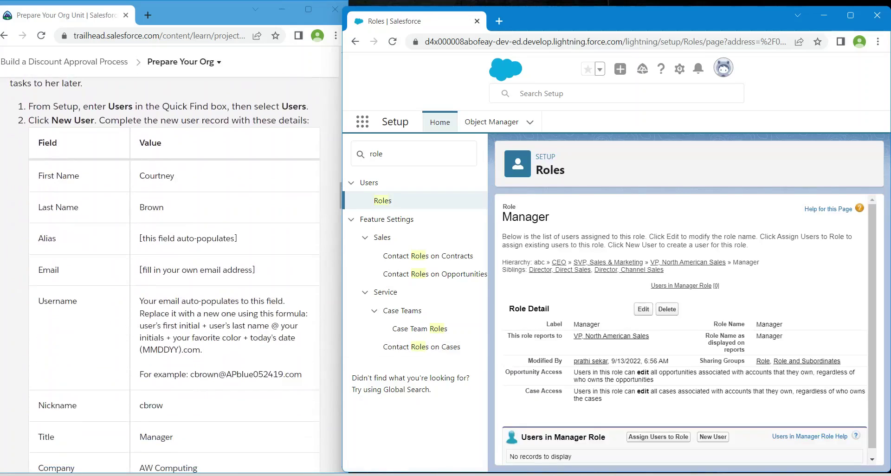
double_click(376, 154)
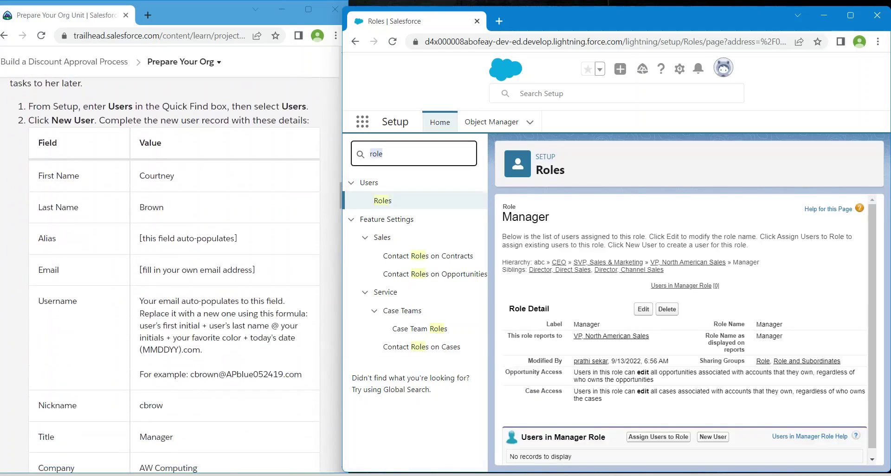
key("BackSpace")
type("use")
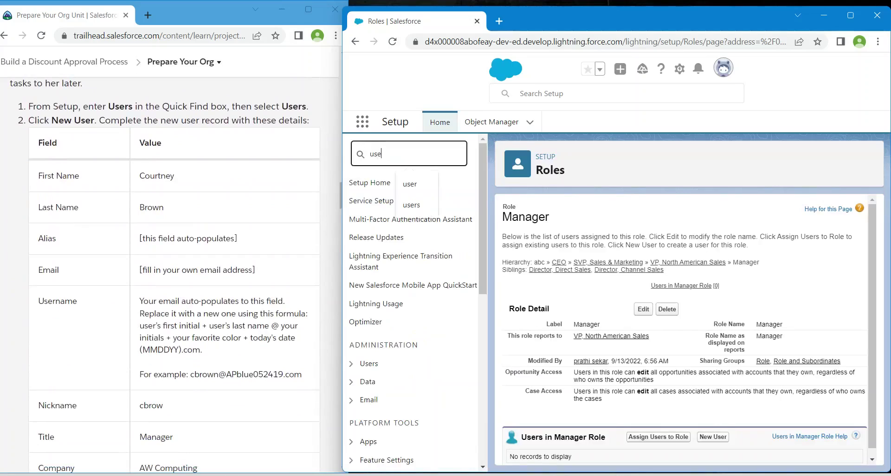
type("r")
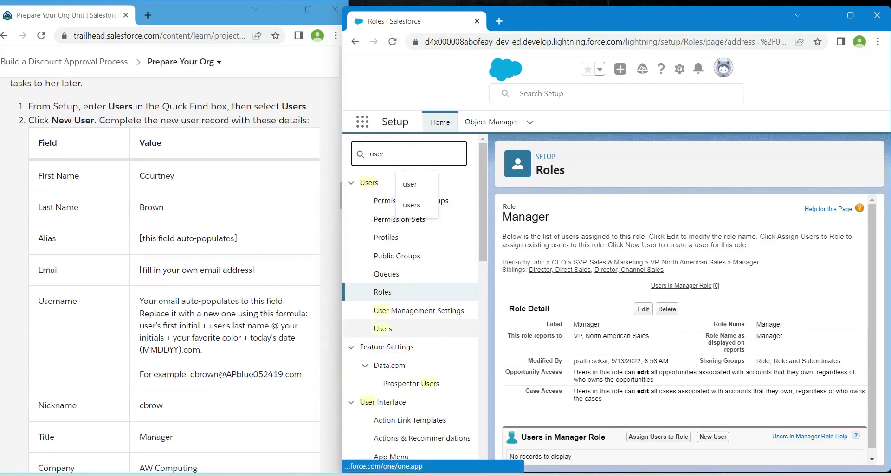
left_click(383, 329)
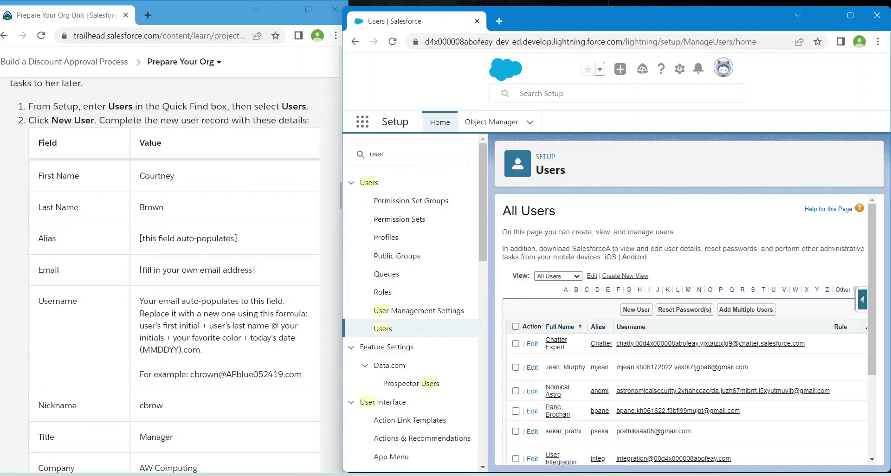
left_click(636, 310)
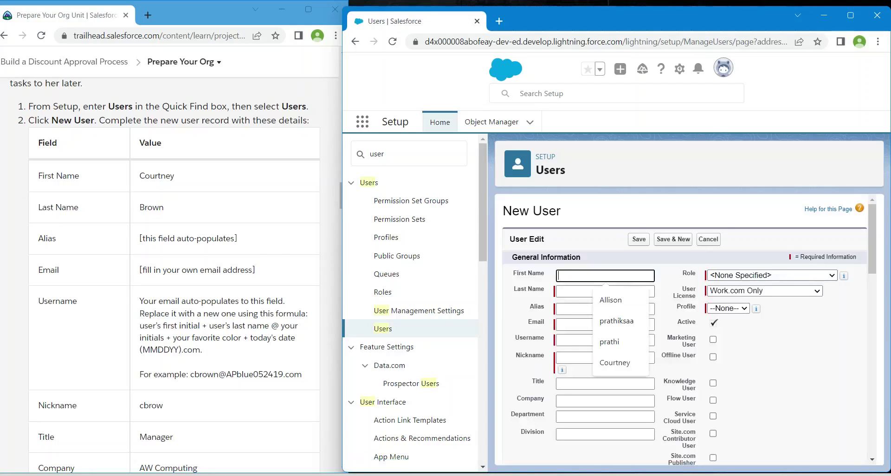
- Enter the manager's first and last name from the project instructions in the new user record
key("Down")
key("Down")
key("Down")
key("Down")
key("Return")
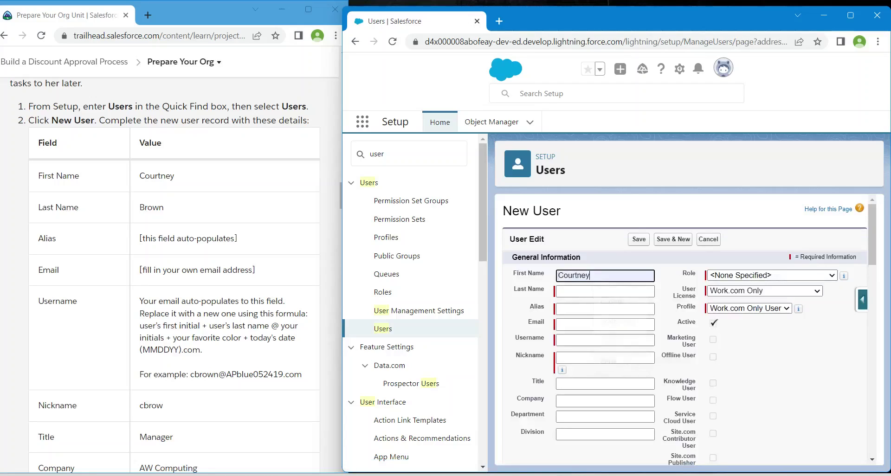
key("Tab")
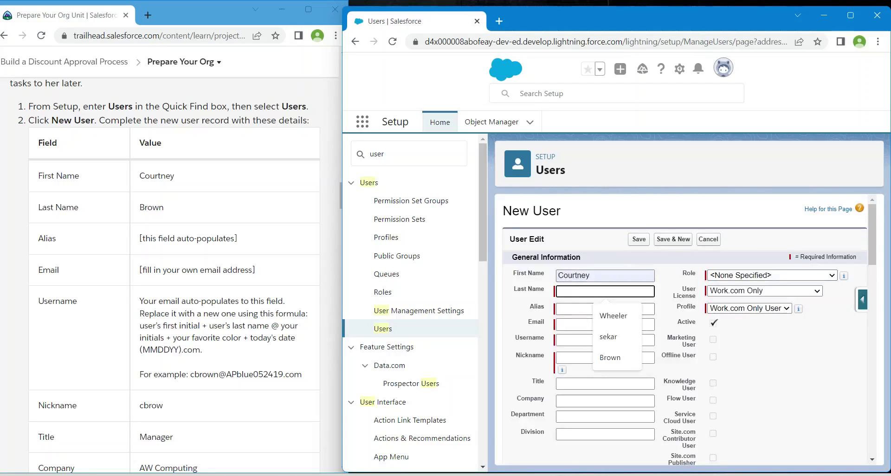
key("Down")
key("Down")
key("Down")
key("Return")
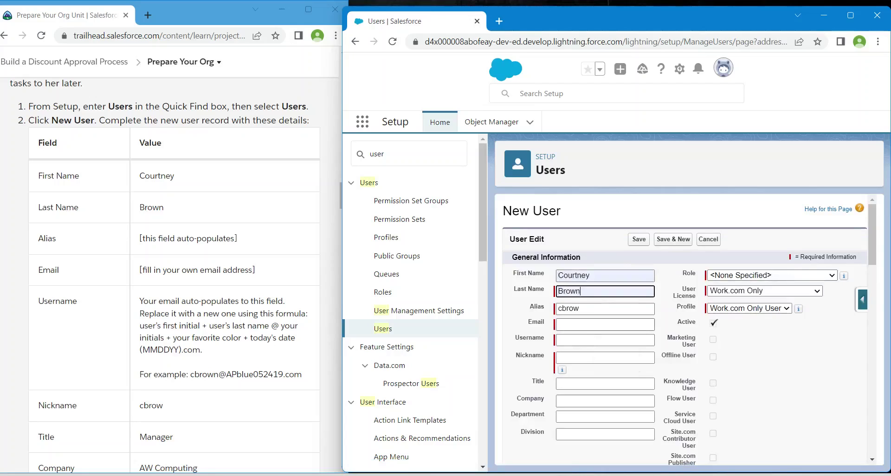
- Fill in the new user's email with your own saved email address
left_click(605, 324)
key("Down")
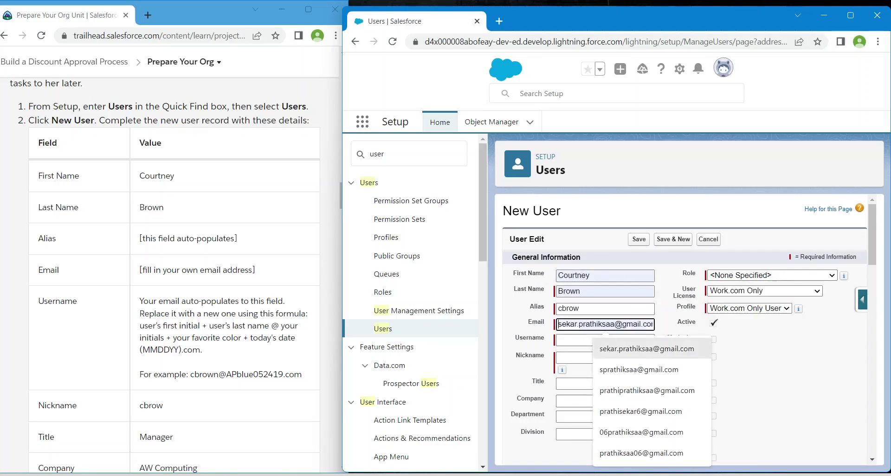
key("Return")
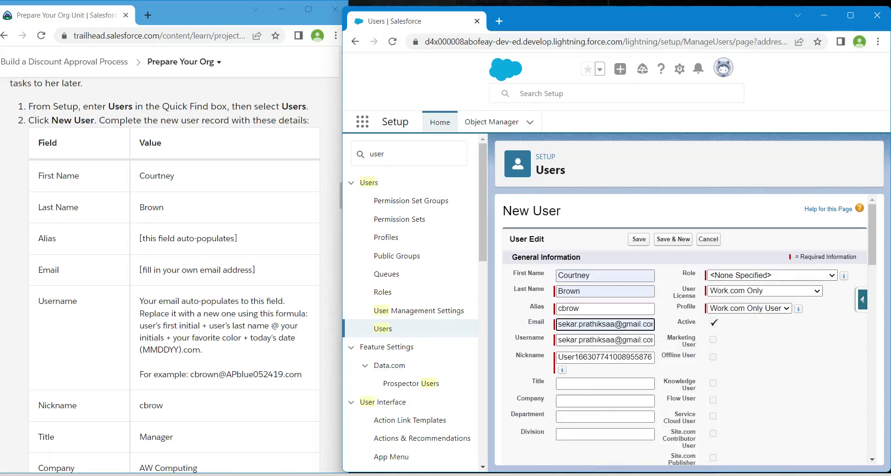
- Replace the auto-populated username with a previously used one, changing one digit of its date part to 6
key("Tab")
key("BackSpace")
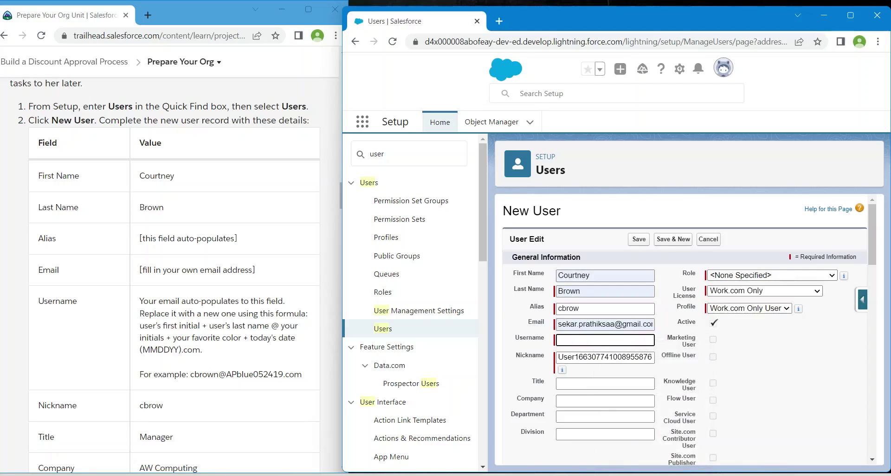
key("Up")
key("Up")
key("Up")
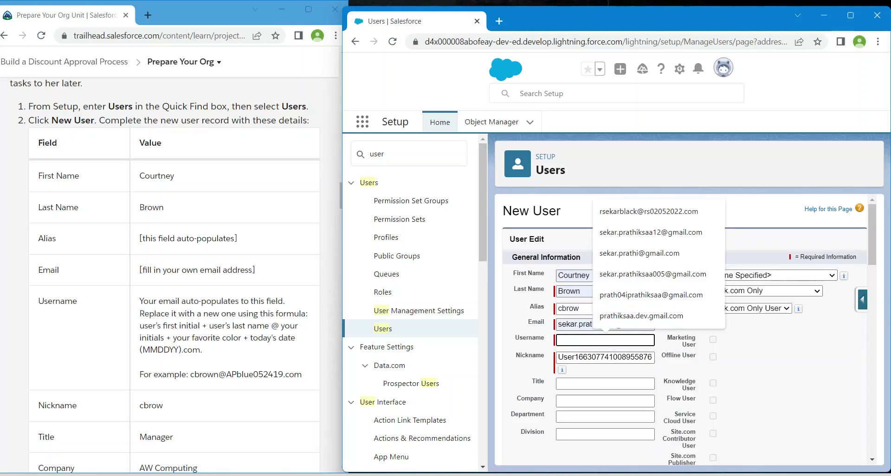
key("Up")
key("Up")
key("Up")
key("Up")
key("Up")
key("Up")
key("Return")
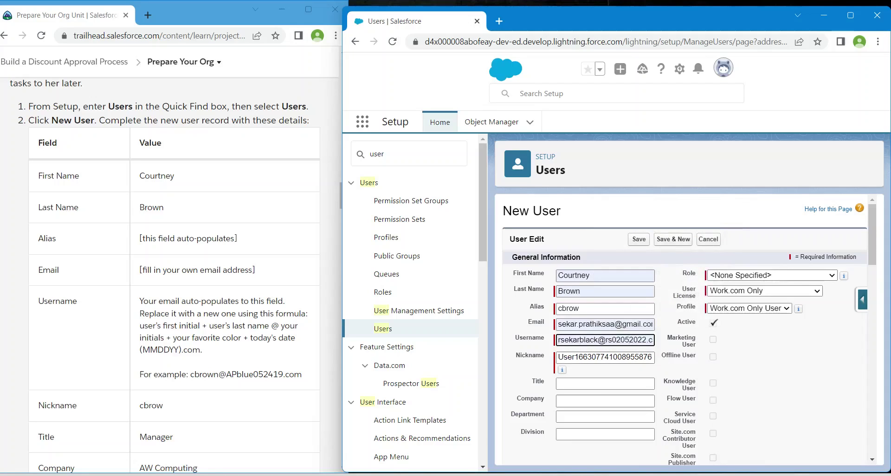
key("BackSpace")
type("6")
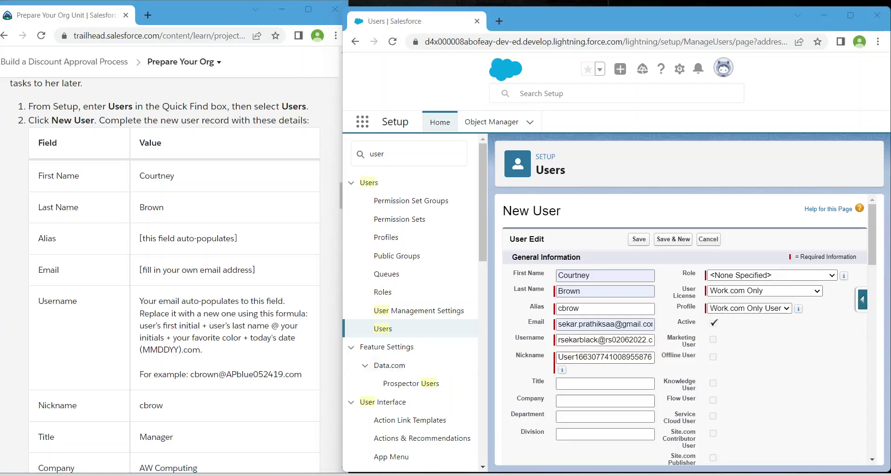
- Replace the generated nickname with the one given in the project instructions
scroll(174, 278, "down", 4)
left_click_drag(557, 357, 654, 357)
key("BackSpace")
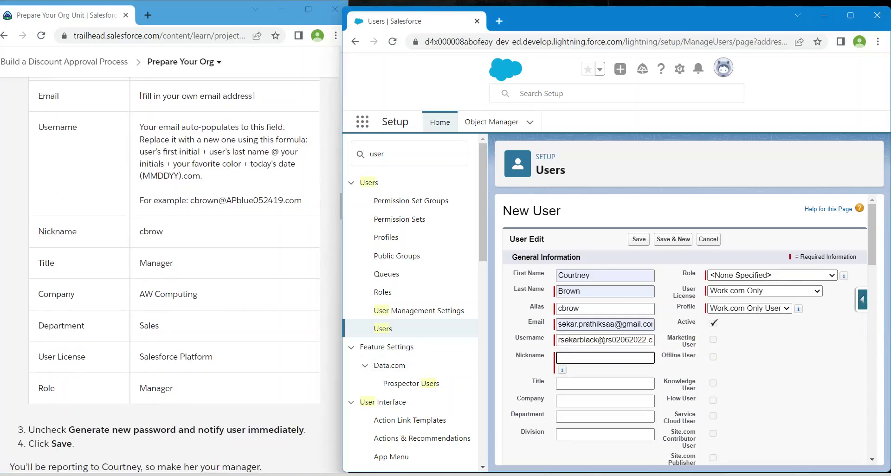
type("cbrow")
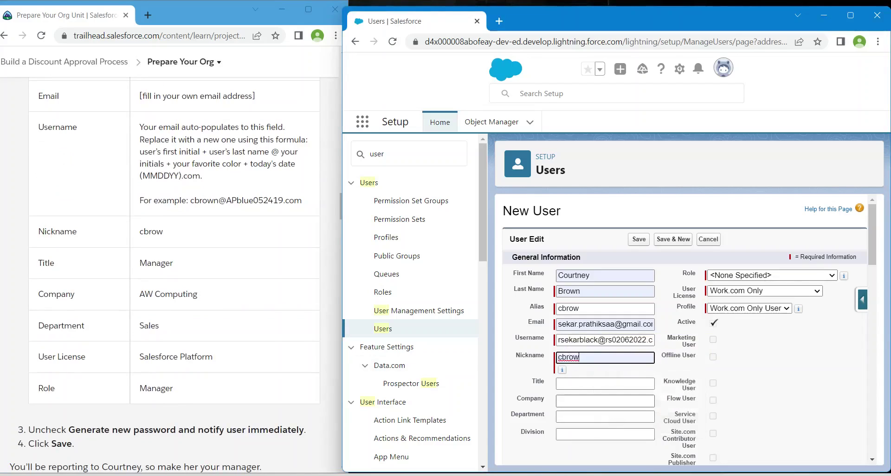
- Set the new user's title to Manager, company to AW Computing and department to Sales
left_click(605, 384)
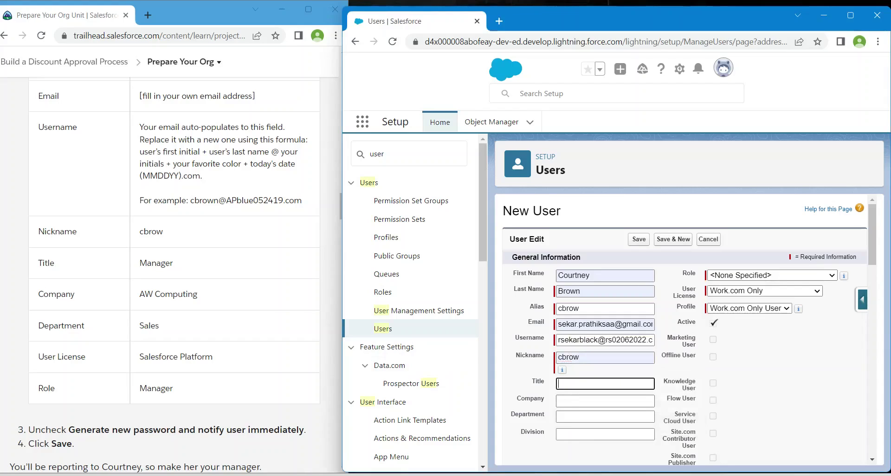
double_click(162, 262)
key("ctrl+c")
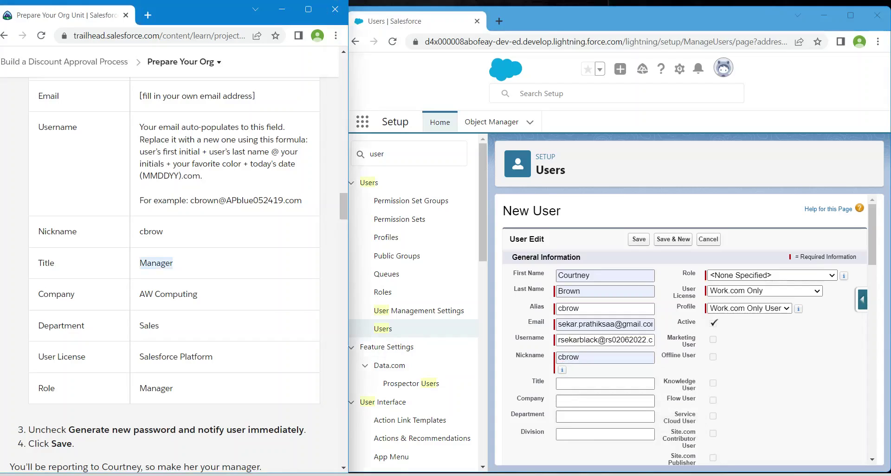
key("alt+Tab")
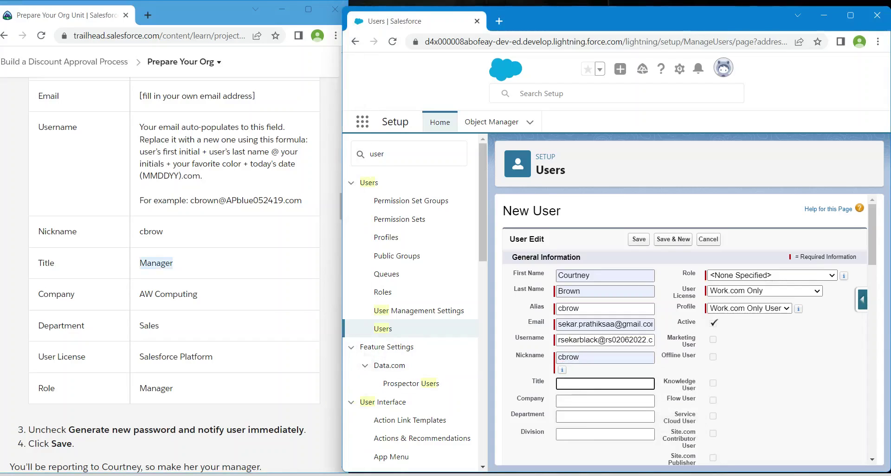
key("ctrl+v")
key("Tab")
key("Down")
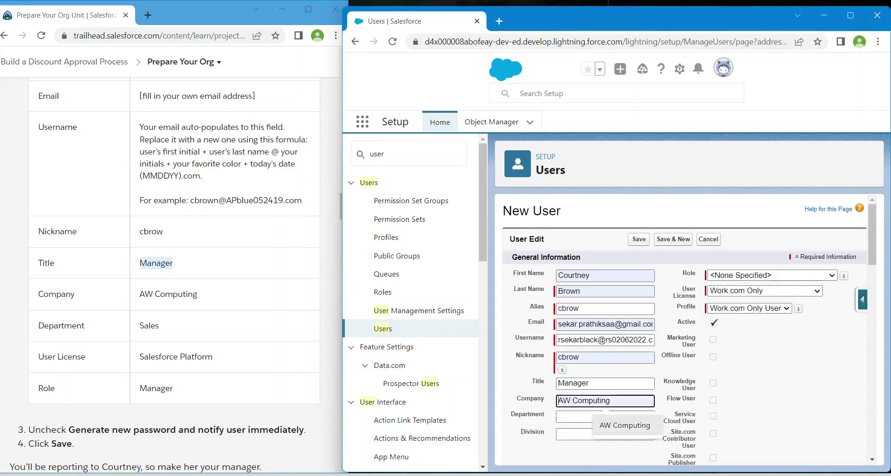
key("Return")
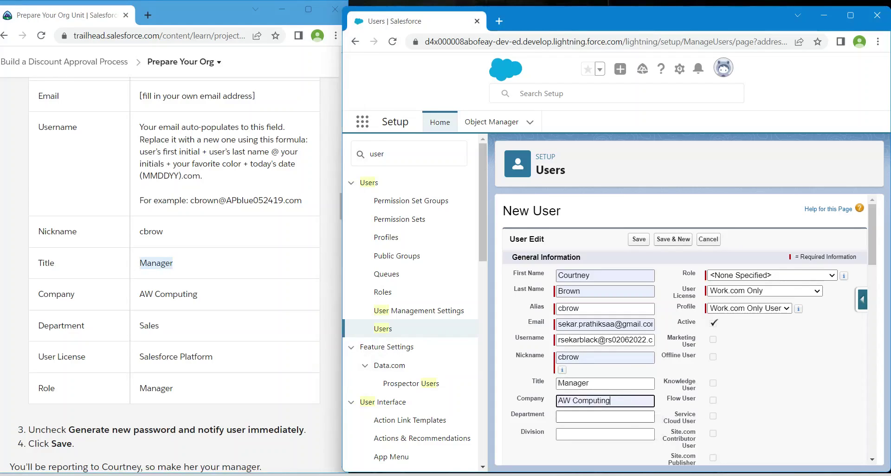
key("Tab")
key("Down")
key("Return")
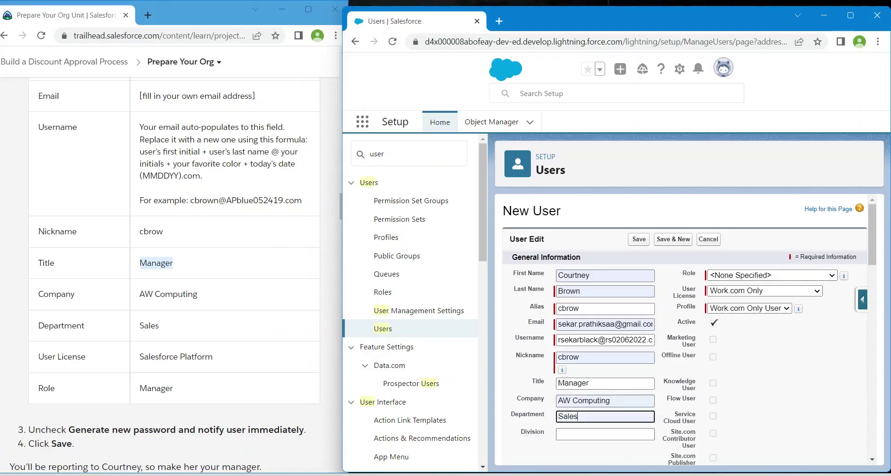
- Set the new user's license to Salesforce Platform and the role to Manager
left_click(764, 290)
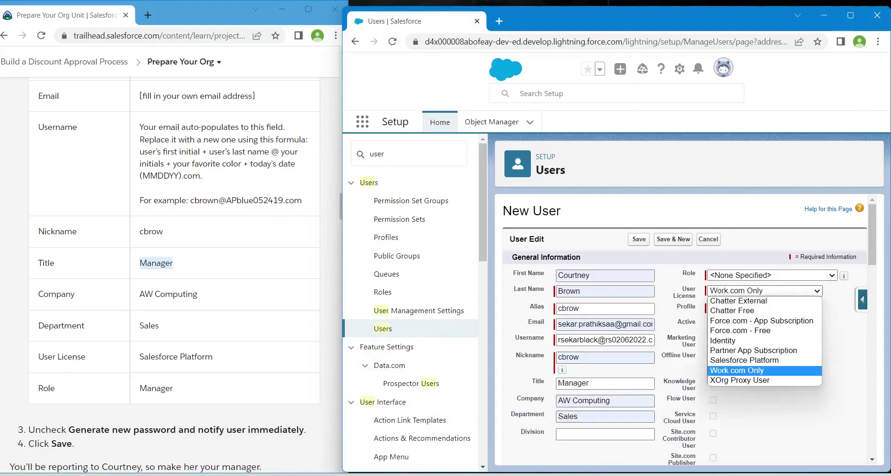
key("Down")
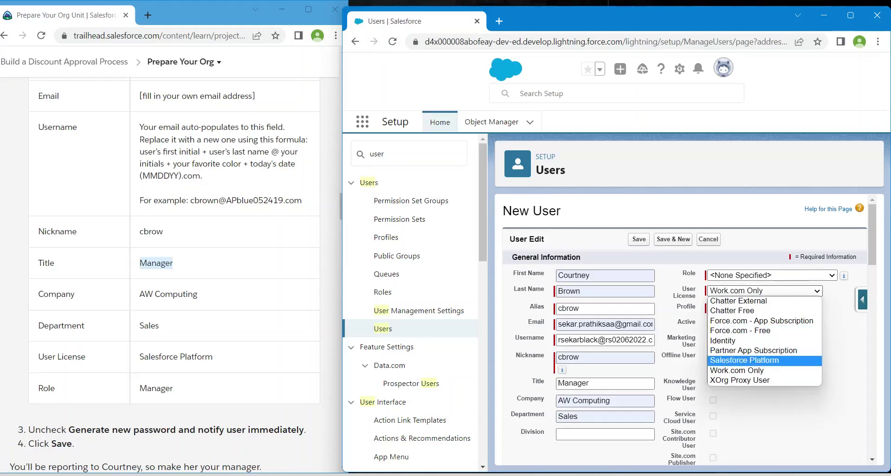
key("Return")
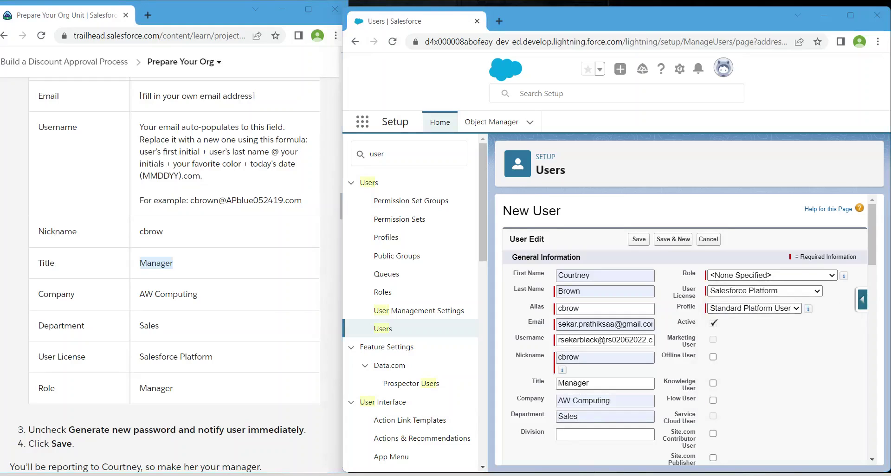
left_click(772, 275)
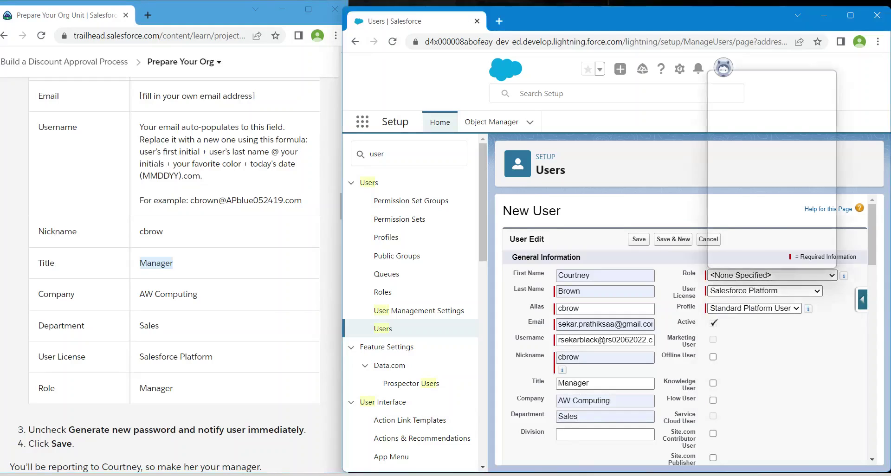
key("Down")
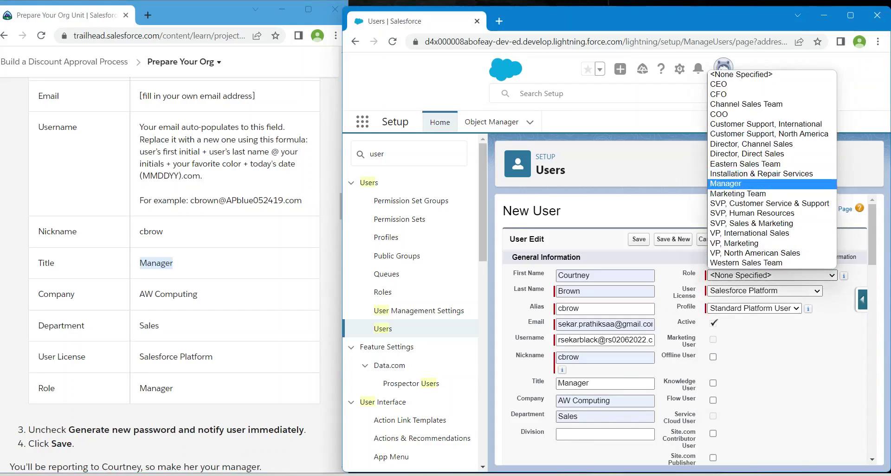
key("Return")
- Turn off generating a new password and notifying the user immediately, and save the new user
scroll(685, 330, "down", 10)
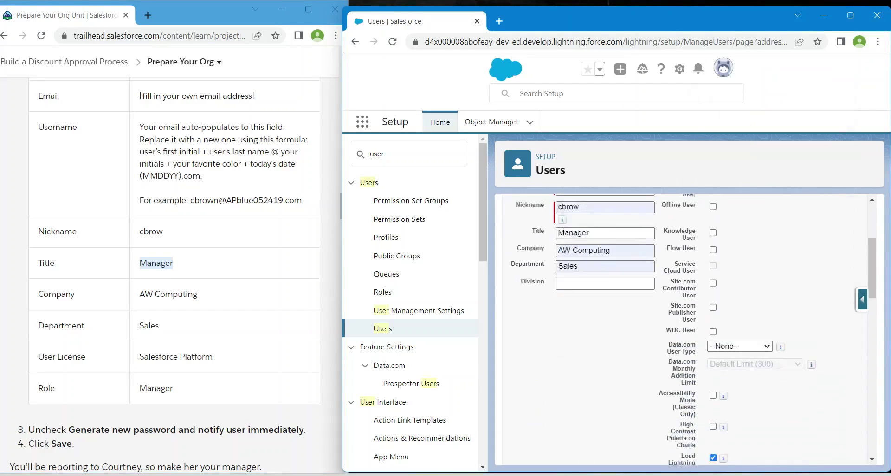
scroll(684, 330, "down", 2)
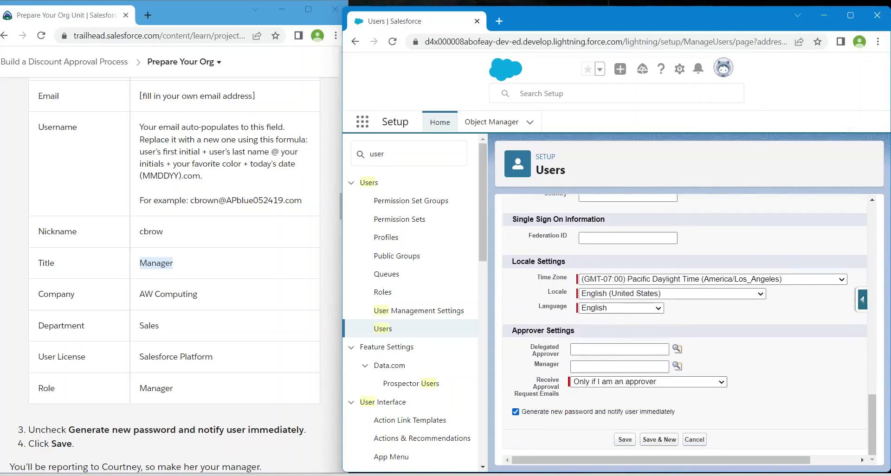
left_click(515, 412)
scroll(172, 278, "down", 5)
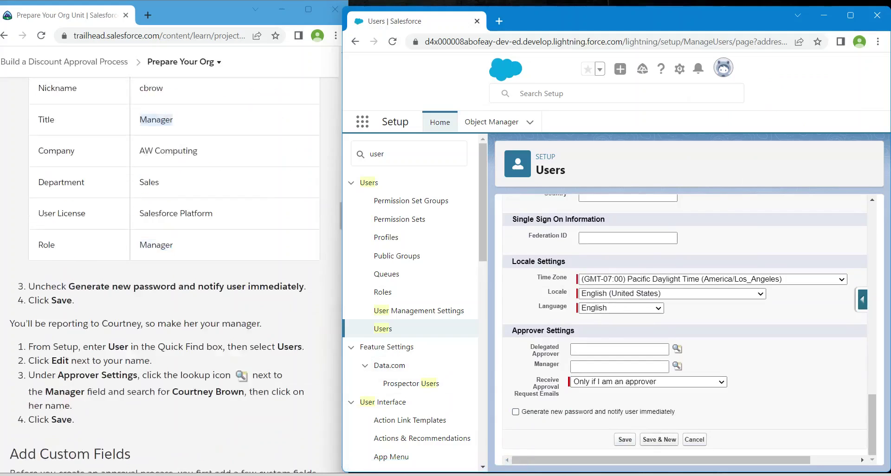
left_click(625, 440)
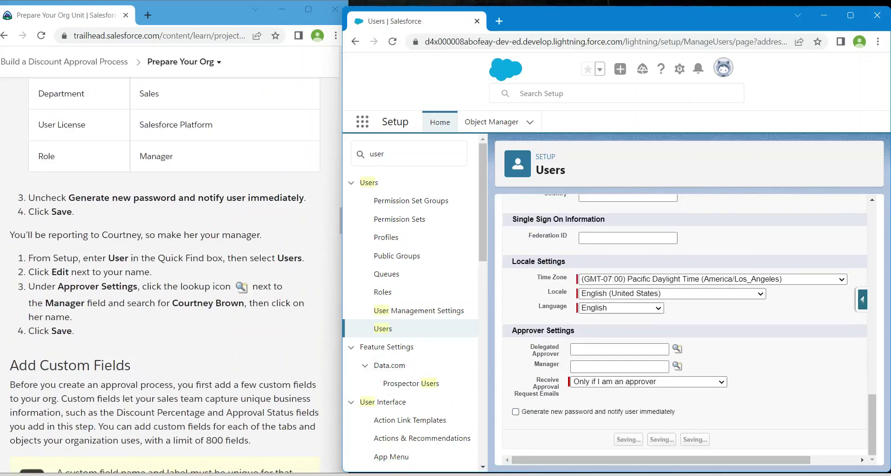
- Find the Opportunity object in Object Manager by searching for "opp" and open its Fields & Relationships
scroll(164, 276, "down", 2)
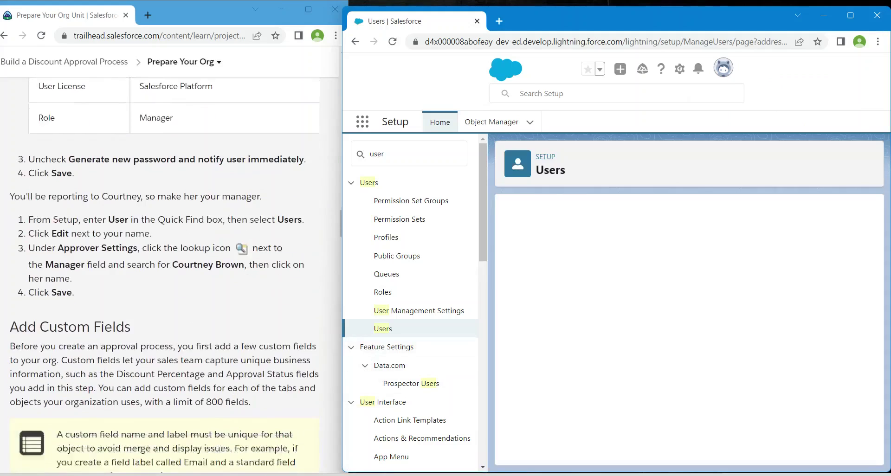
scroll(164, 276, "down", 3)
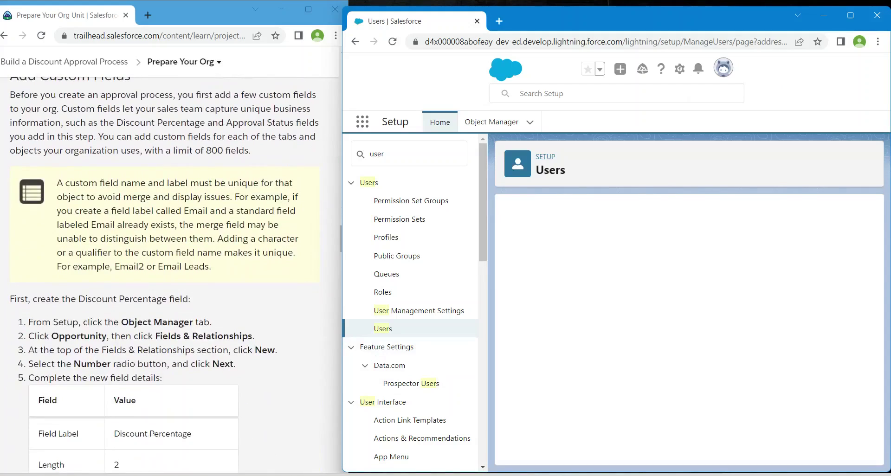
scroll(165, 276, "down", 3)
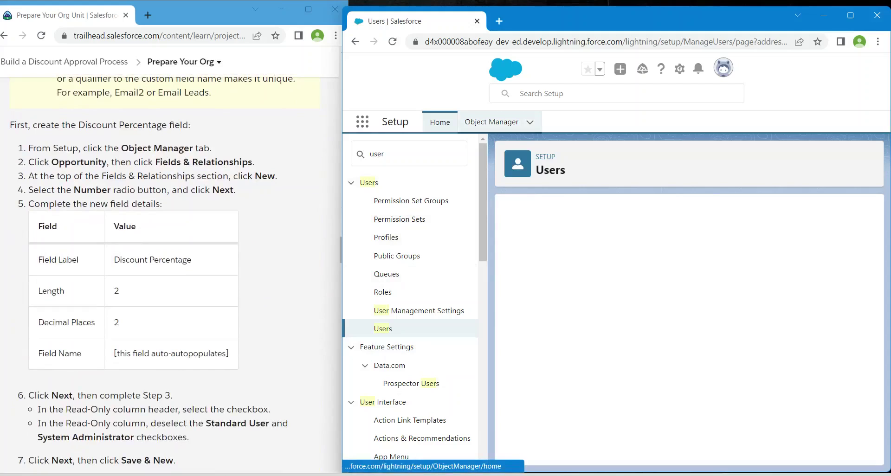
left_click(492, 122)
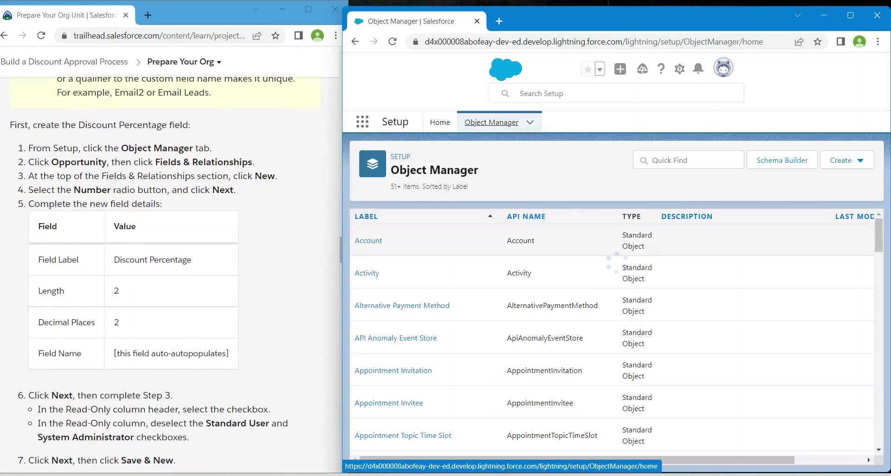
left_click(688, 160)
type("opp")
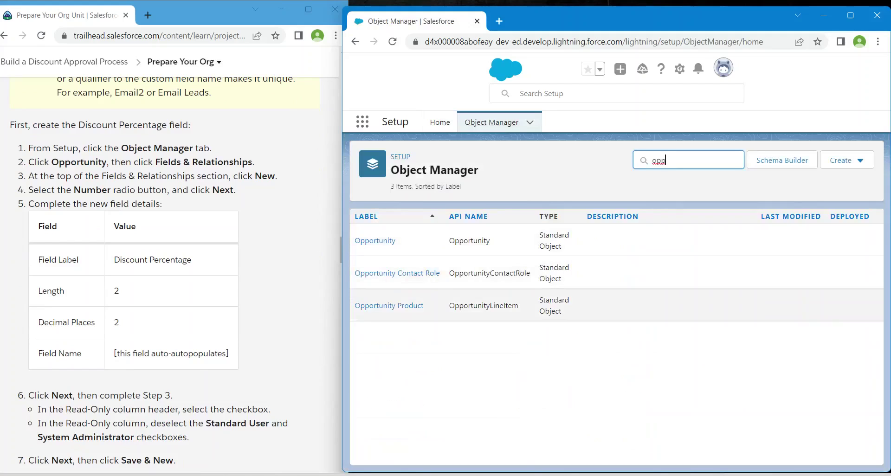
left_click(371, 240)
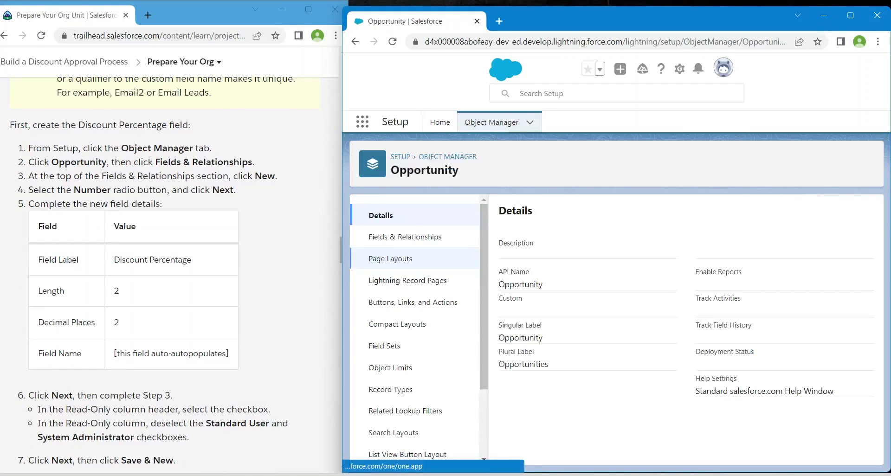
left_click(404, 236)
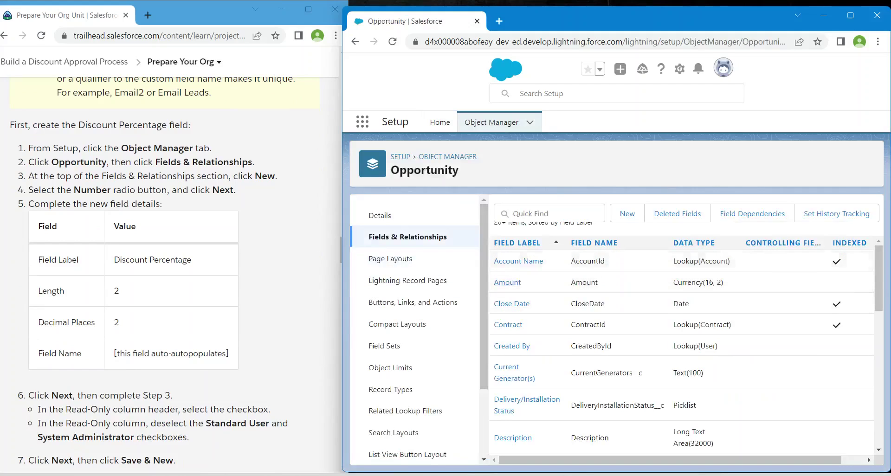
- Start a new custom field on Opportunity with the Number data type and proceed to its details
left_click(627, 213)
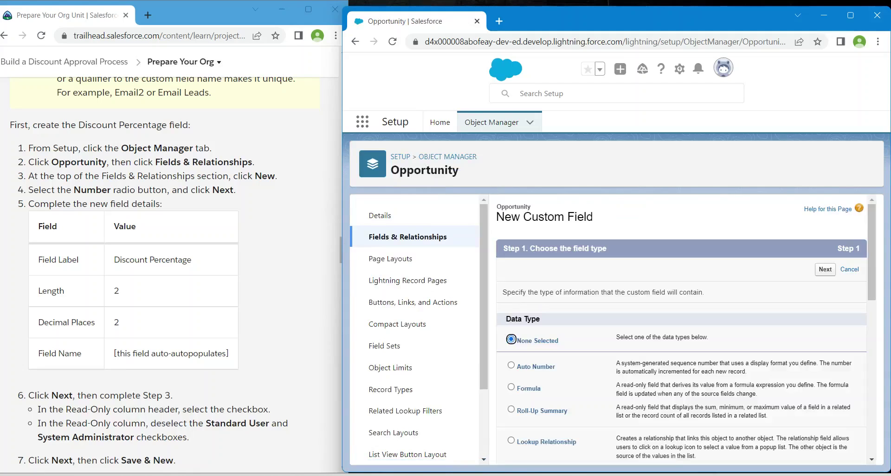
scroll(682, 324, "down", 4)
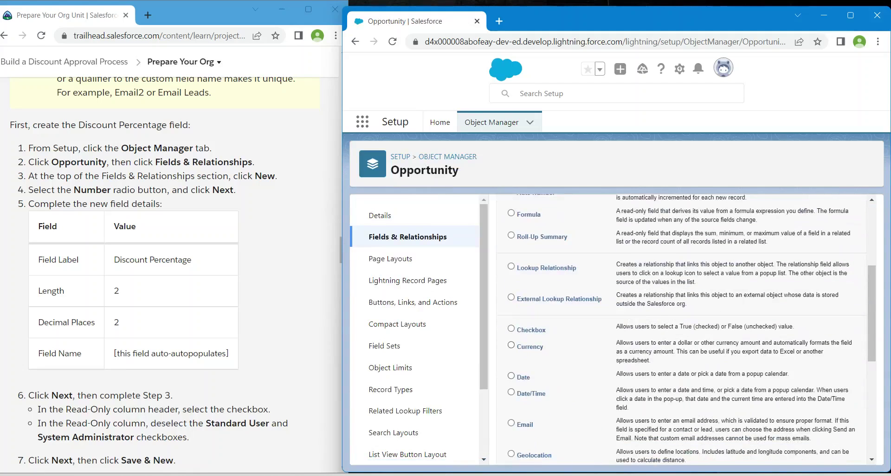
scroll(682, 325, "up", 4)
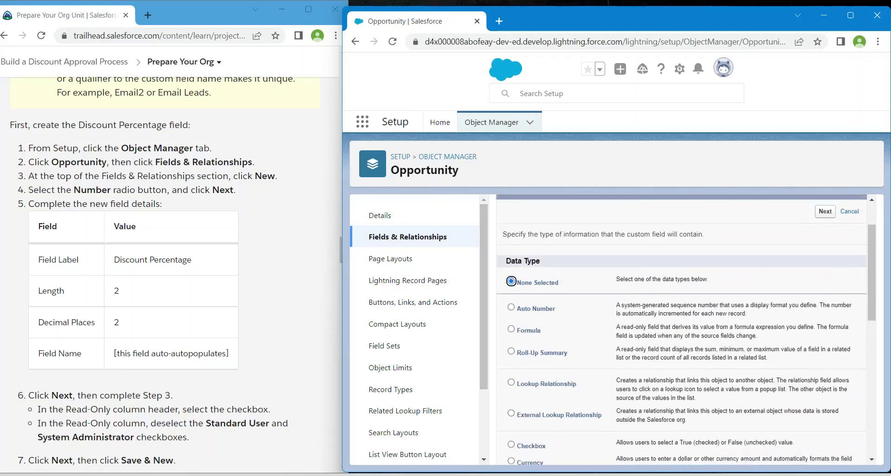
scroll(682, 325, "down", 5)
scroll(682, 325, "down", 2)
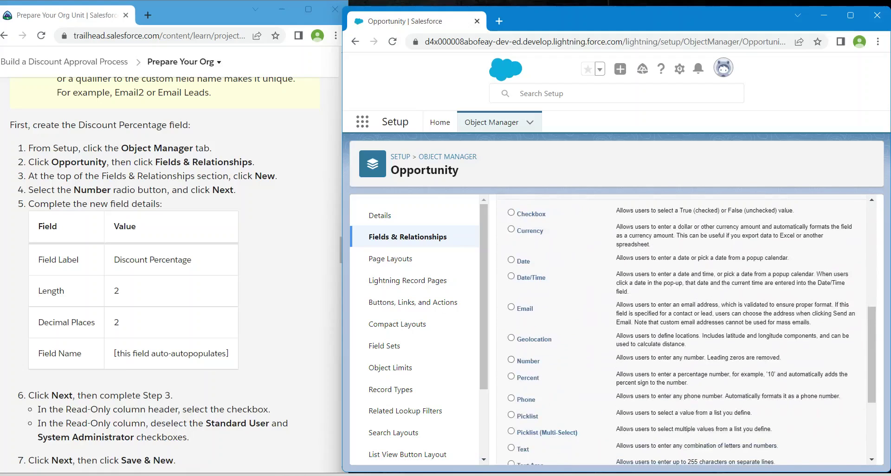
left_click(511, 360)
scroll(683, 325, "down", 3)
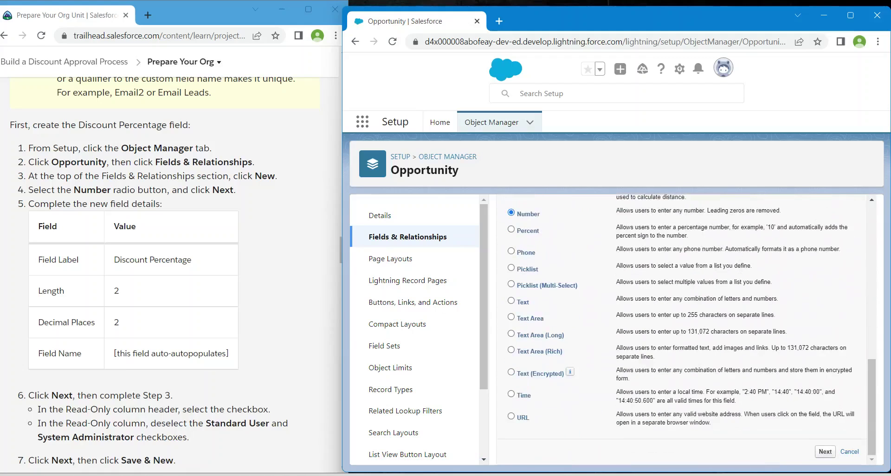
key("Return")
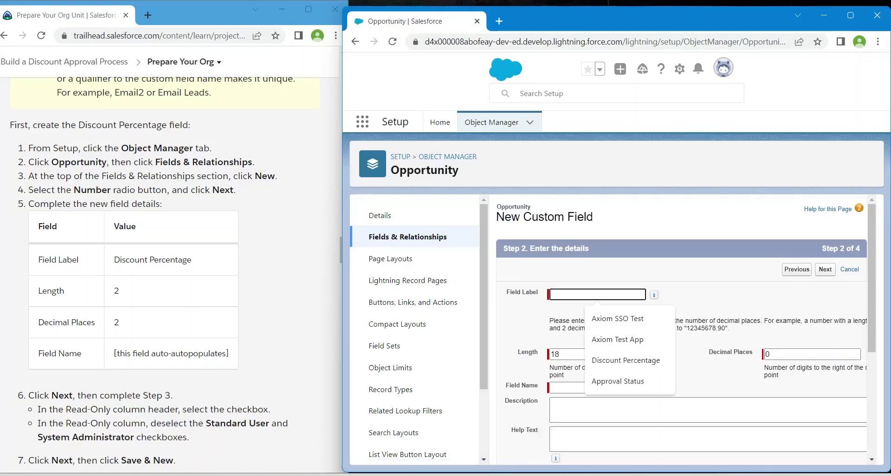
- Label the field Discount Percentage, set its length to 2 and decimal places to 2, and continue to field-level security
key("Down")
key("Down")
key("Down")
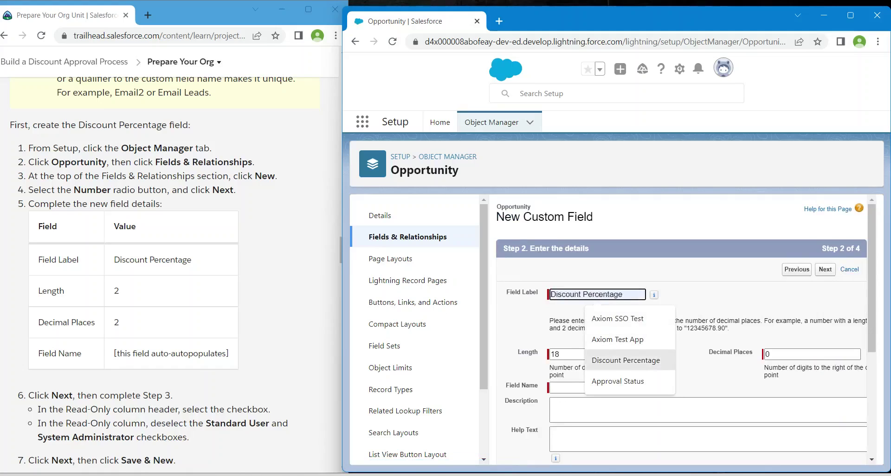
key("Return")
key("Tab")
type("2")
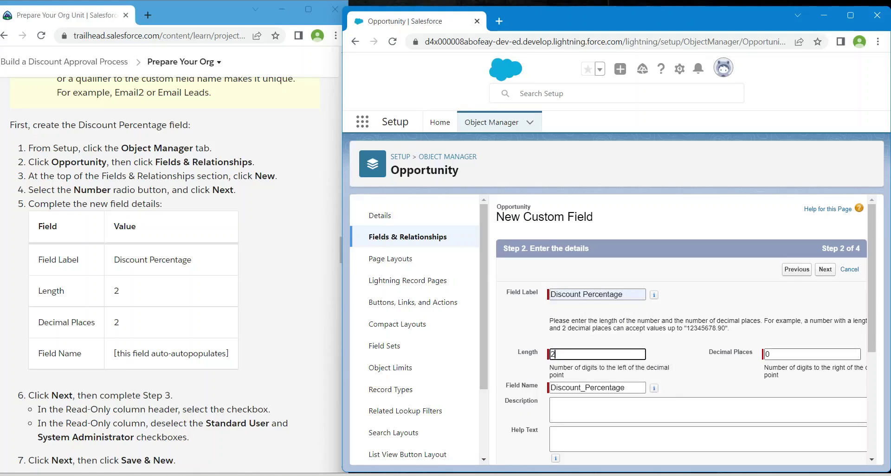
key("Tab")
type("2")
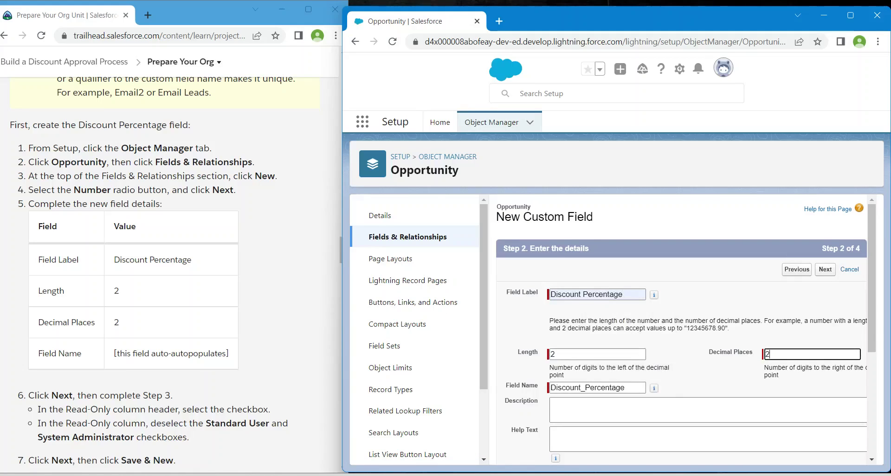
scroll(682, 325, "down", 3)
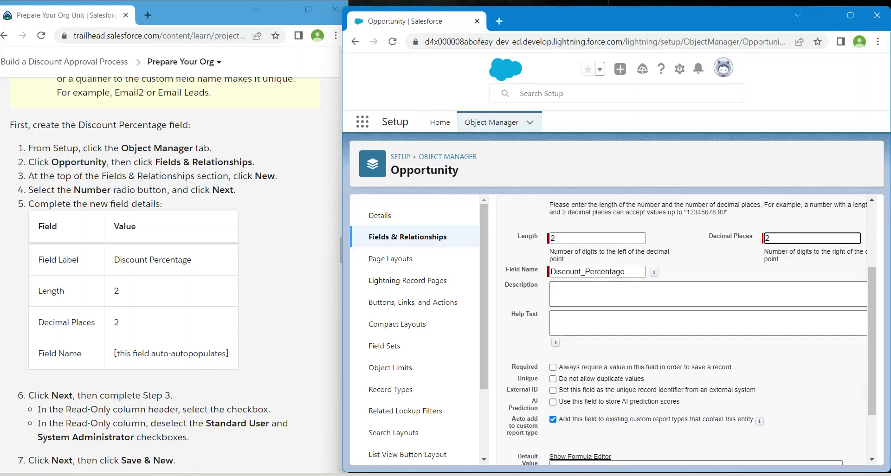
scroll(687, 325, "down", 2)
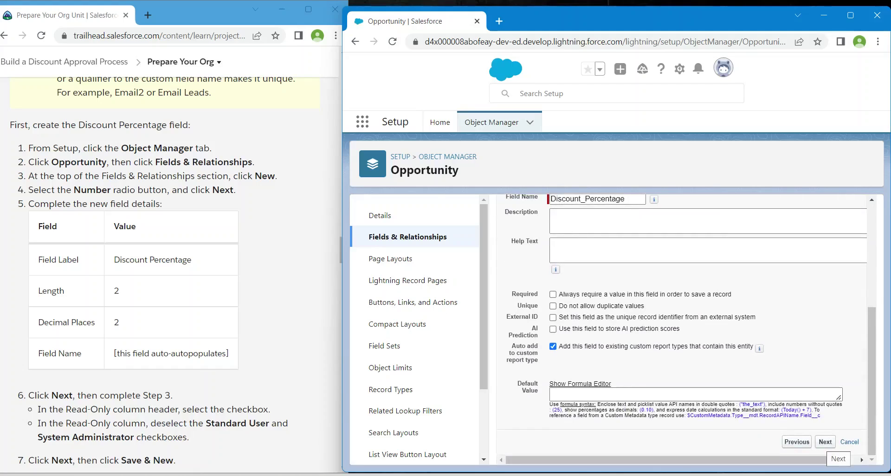
left_click(825, 442)
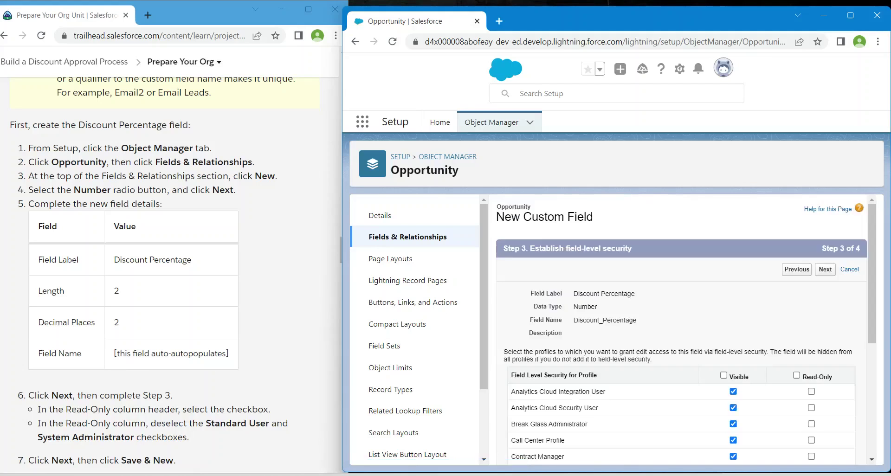
- Make the field read-only for all profiles except Standard User and System Administrator, and continue to the page layouts
scroll(686, 331, "down", 1)
scroll(685, 330, "down", 3)
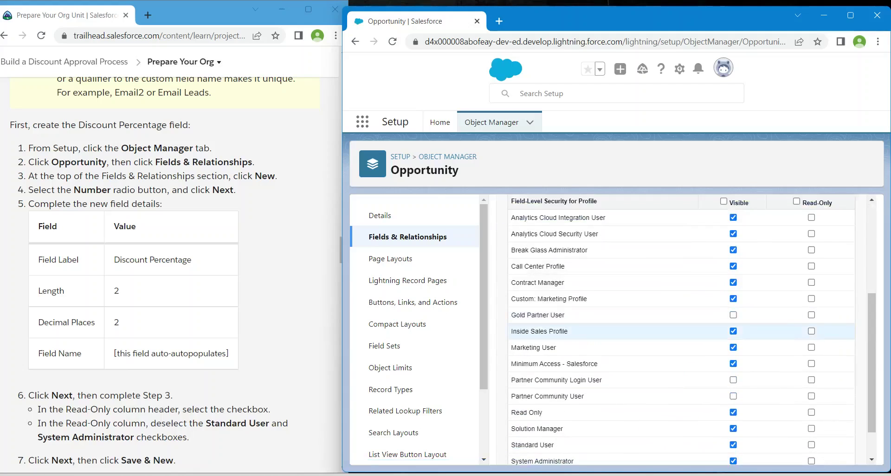
scroll(686, 267, "up", 4)
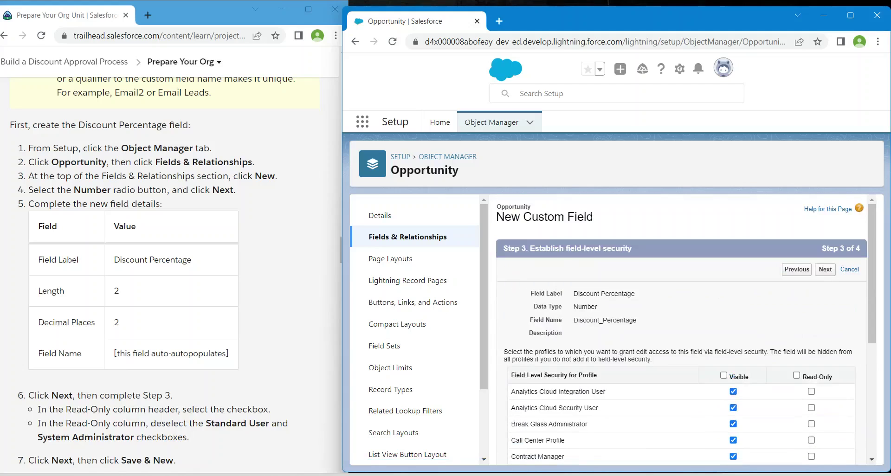
left_click(796, 375)
scroll(682, 325, "down", 5)
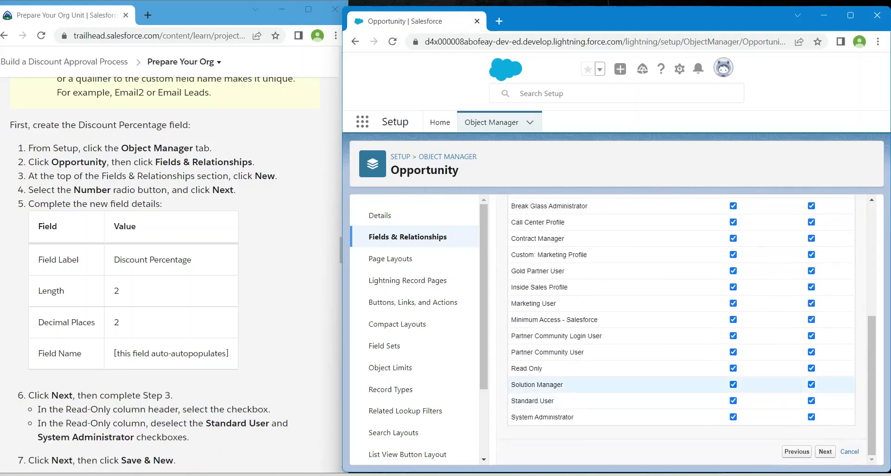
left_click(812, 400)
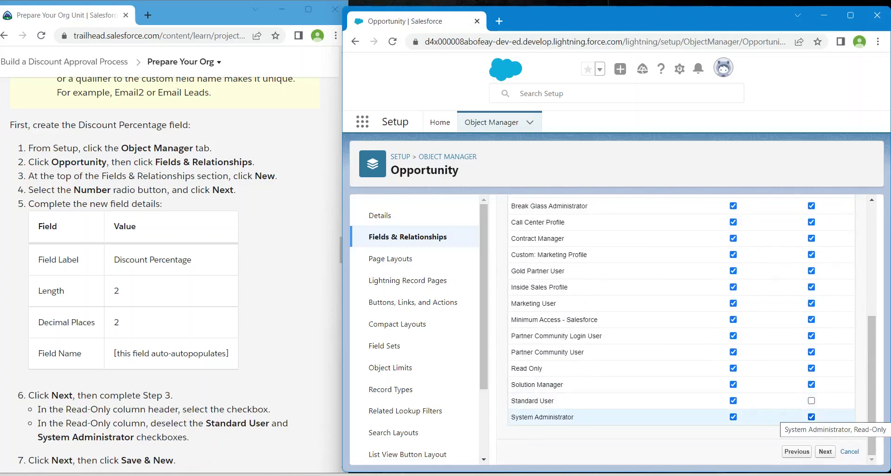
left_click(811, 417)
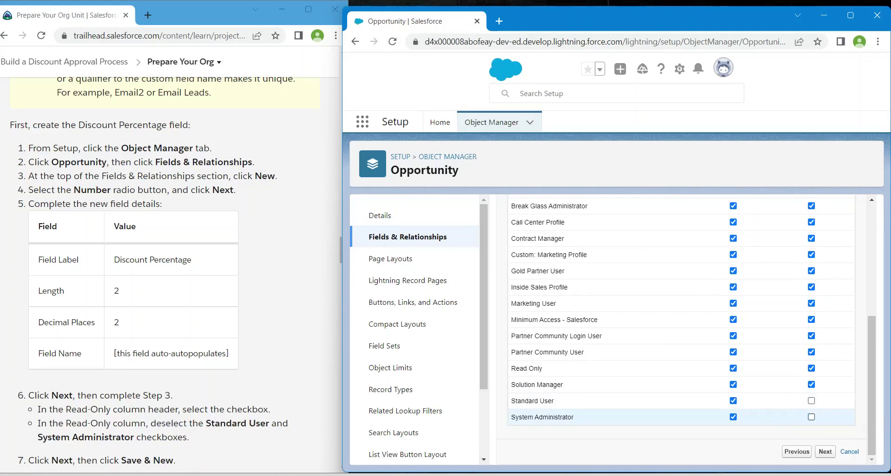
left_click(826, 451)
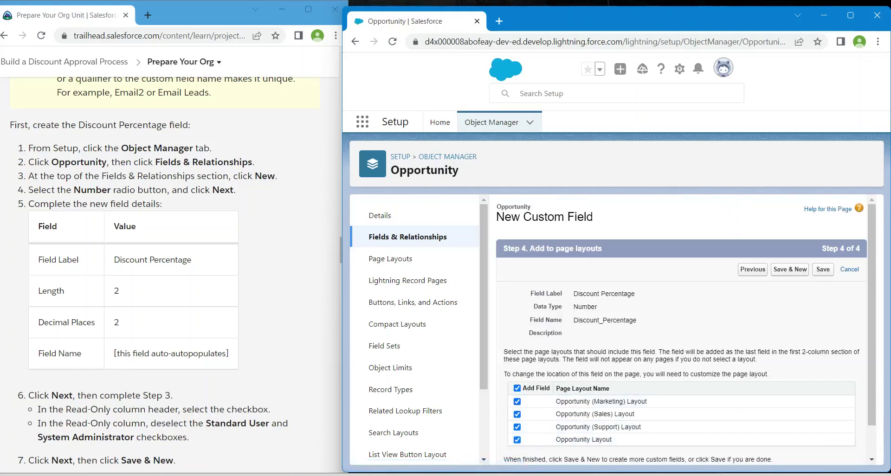
scroll(164, 274, "down", 3)
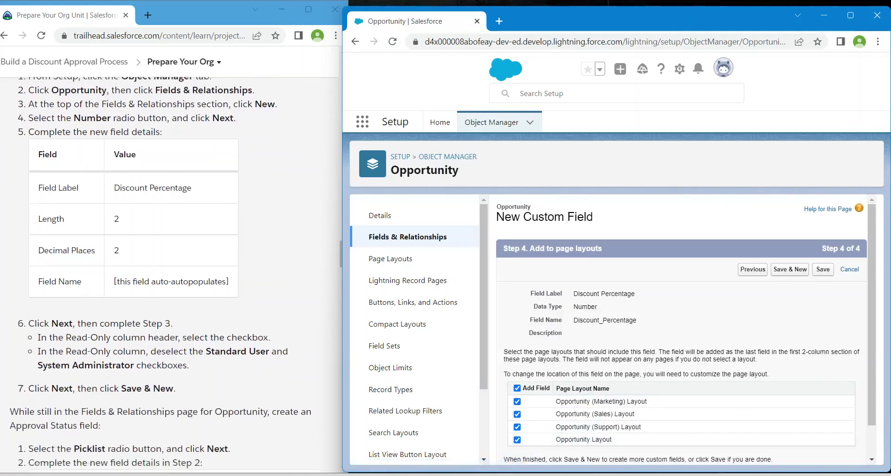
- Save the Discount Percentage field and start another Opportunity custom field with the Picklist data type, proceeding to its details
scroll(164, 274, "down", 1)
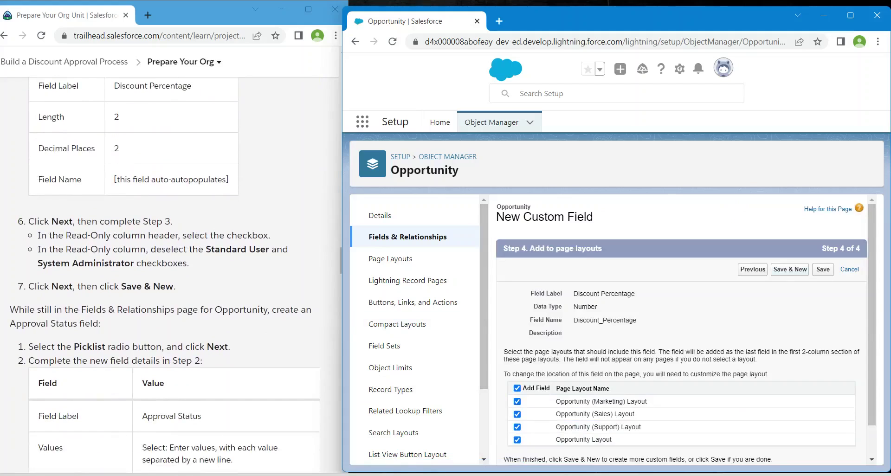
left_click(790, 269)
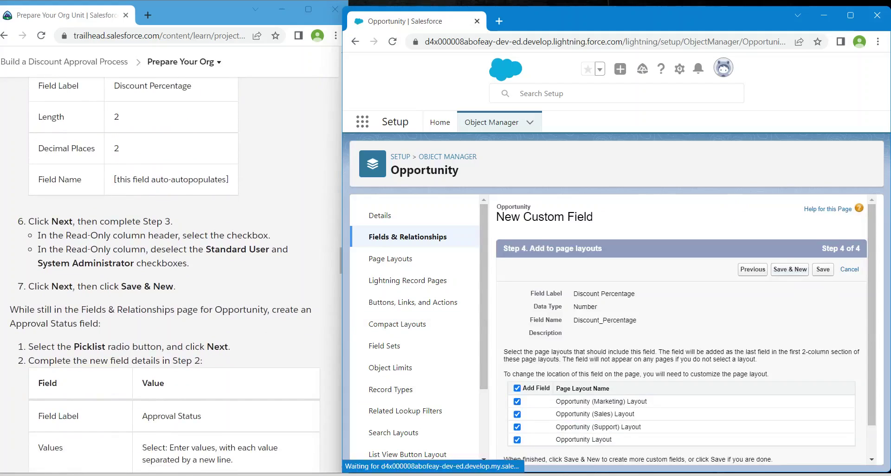
scroll(164, 274, "down", 3)
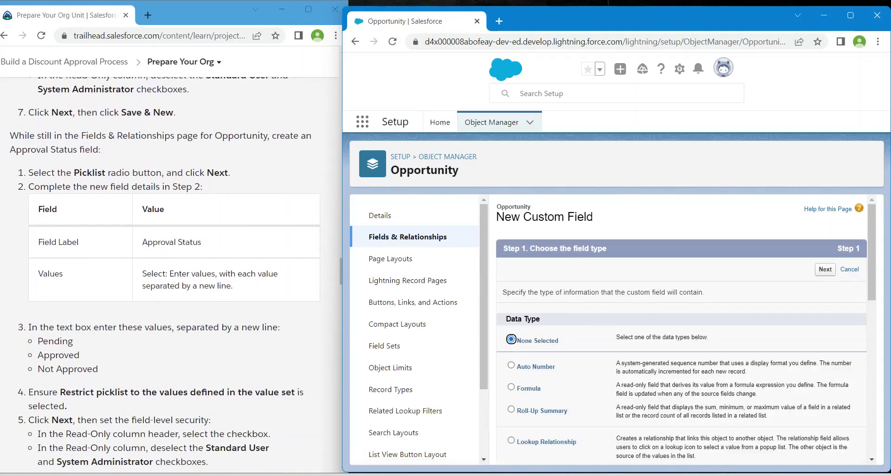
scroll(164, 274, "down", 2)
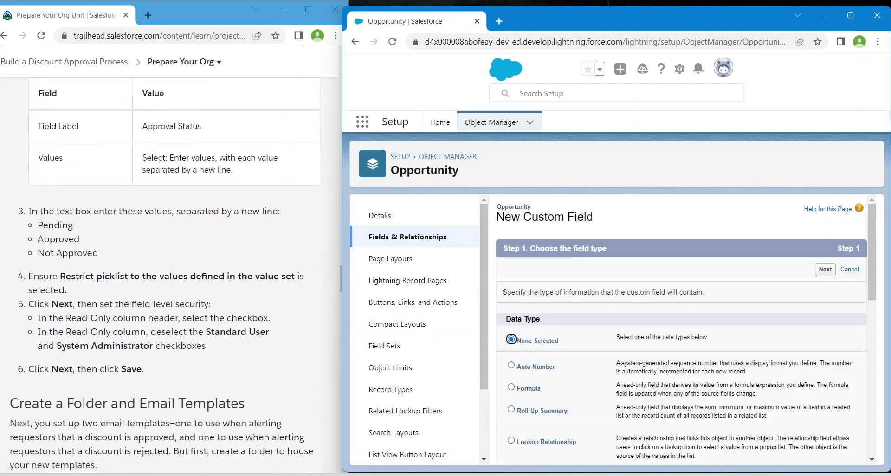
scroll(682, 325, "down", 2)
scroll(164, 274, "up", 2)
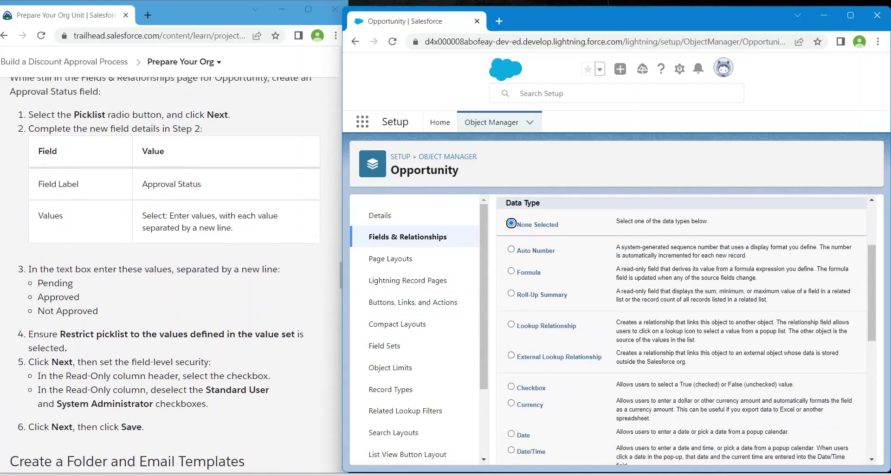
scroll(682, 329, "down", 5)
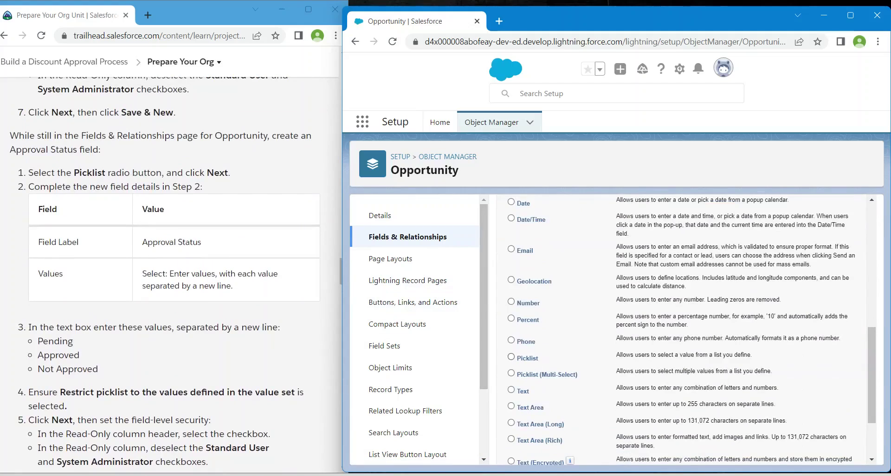
left_click(511, 357)
scroll(511, 357, "down", 2)
left_click(825, 452)
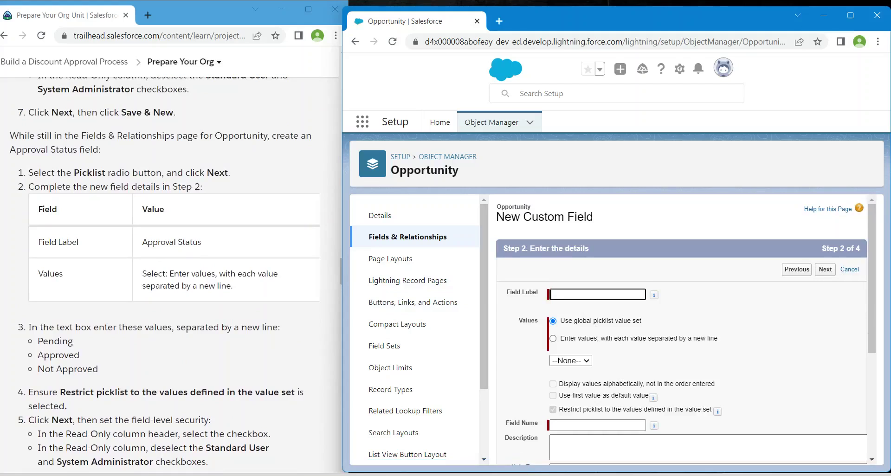
- Label the new picklist field Approval Status
key("Down")
key("Down")
key("Down")
key("Down")
key("Down")
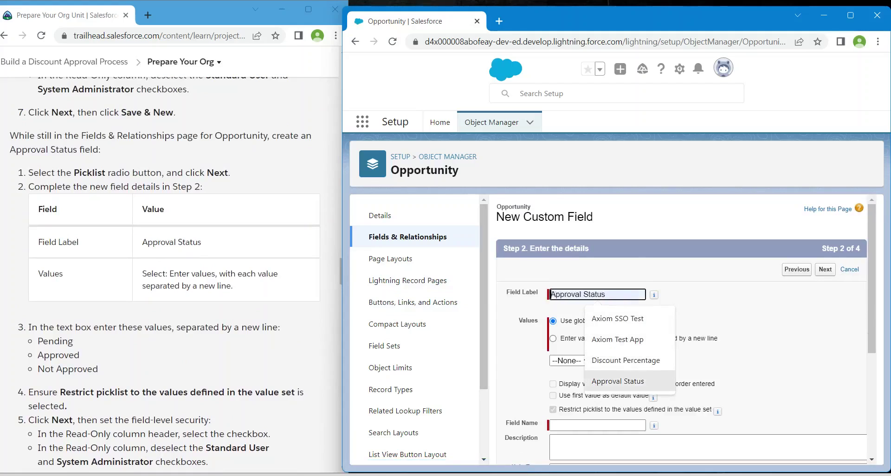
key("Return")
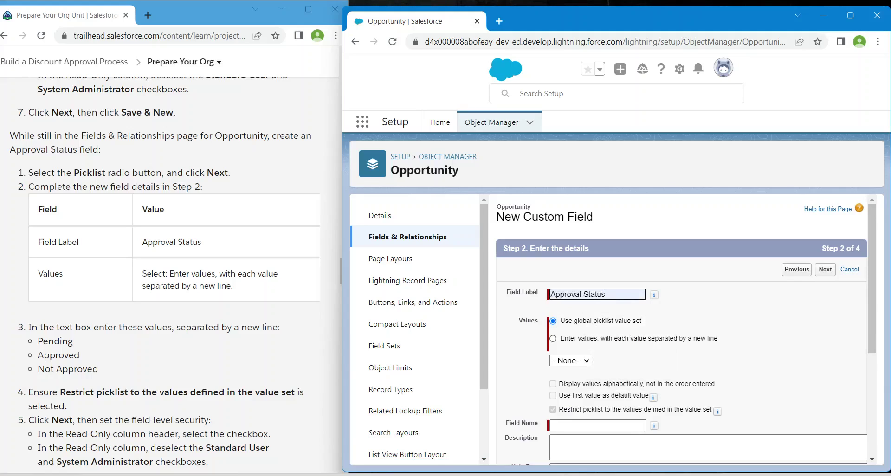
- Choose to enter custom picklist values and copy in Pending, Approved and Not Approved from the Trailhead instructions, one per line
left_click(553, 339)
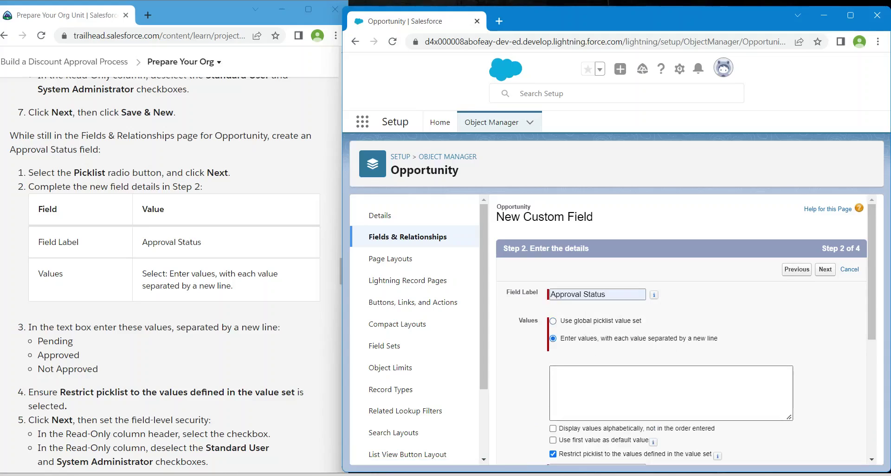
left_click(613, 388)
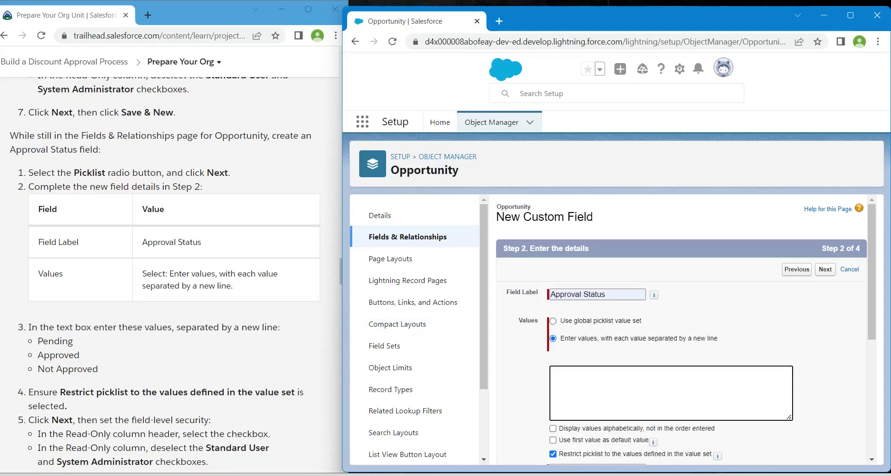
left_click(38, 342)
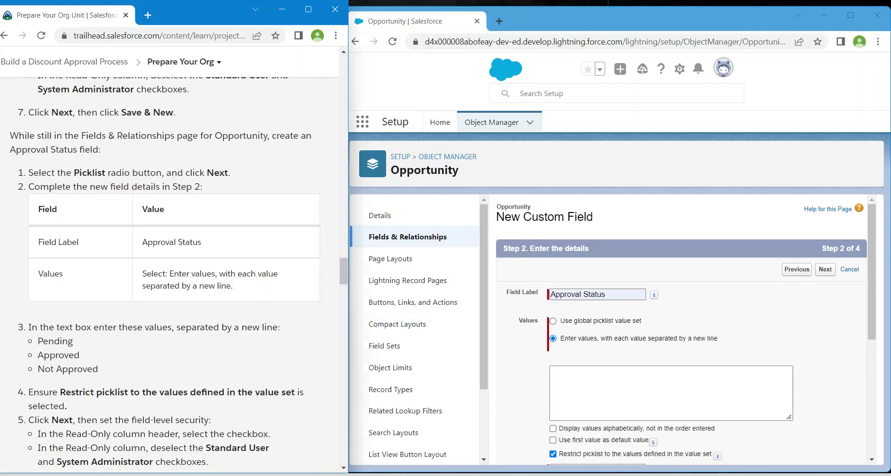
left_click_drag(74, 355, 98, 370)
key("ctrl+c")
left_click(552, 371)
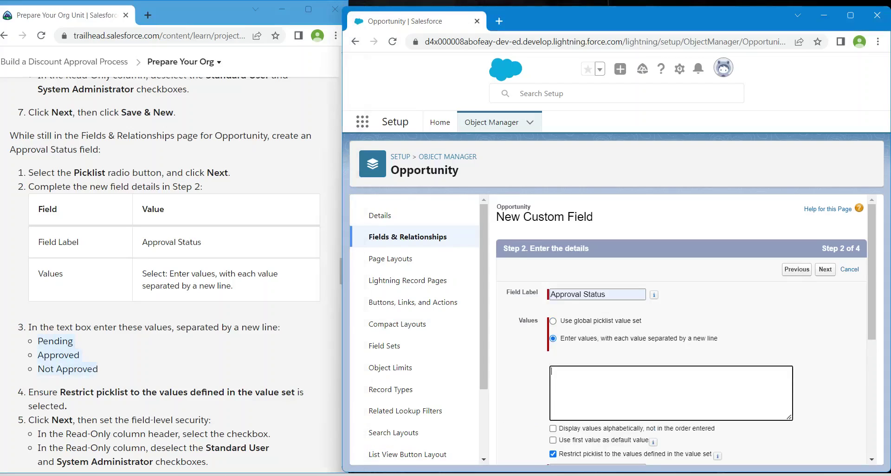
key("ctrl+v")
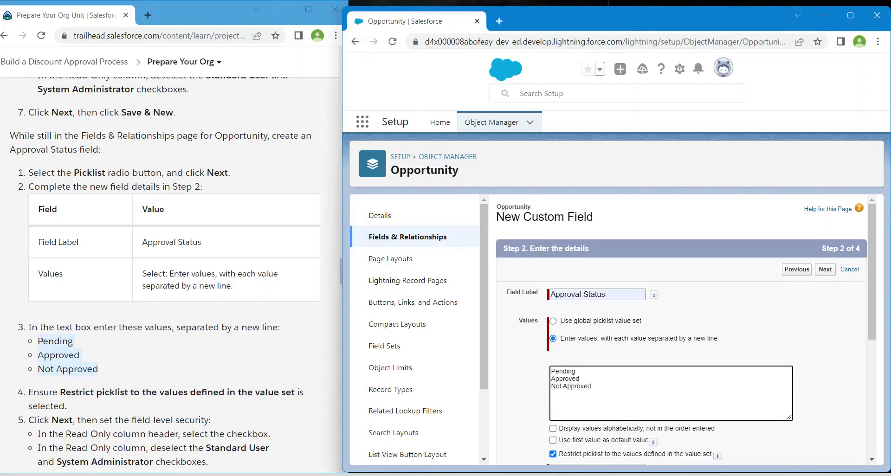
- Review the picklist field's details, keep values restricted to the defined value set, and continue to field-level security
scroll(682, 329, "down", 3)
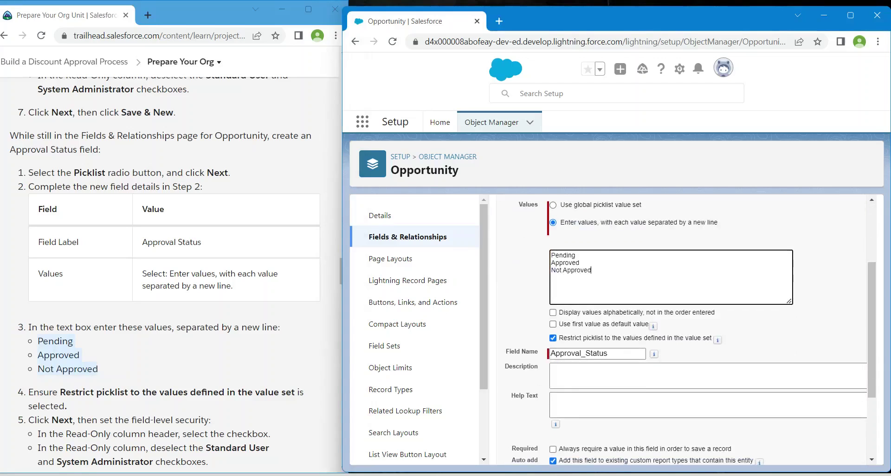
scroll(682, 330, "down", 1)
scroll(164, 271, "down", 2)
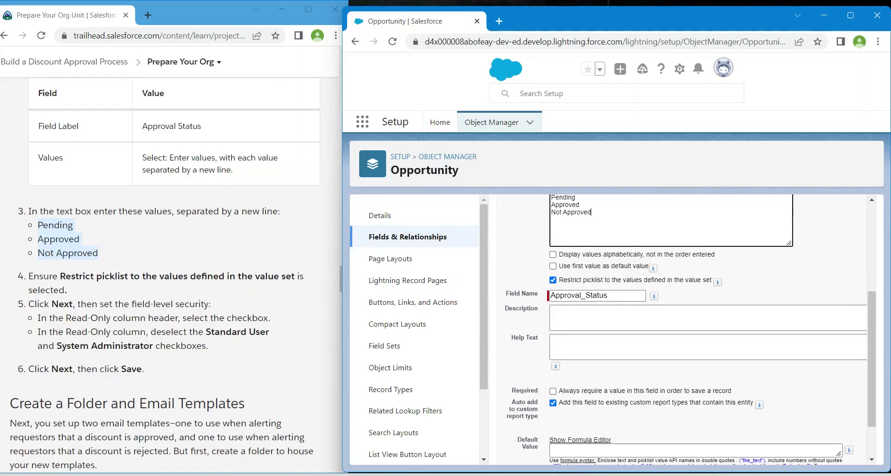
scroll(687, 324, "down", 2)
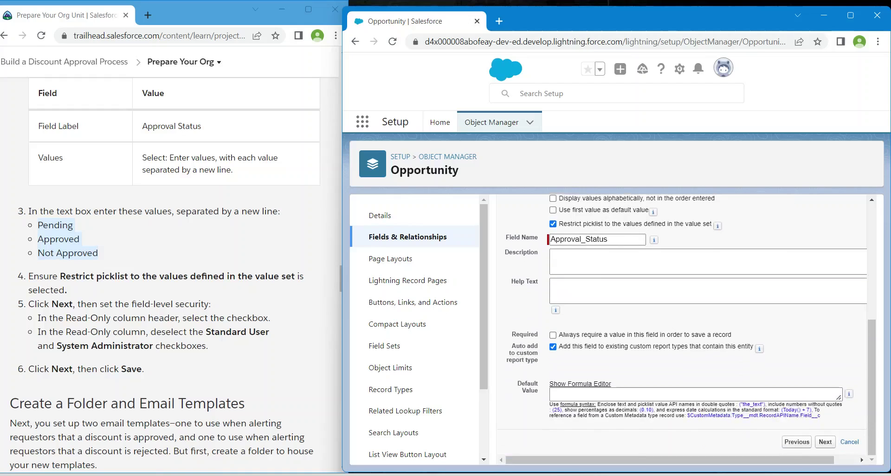
scroll(687, 324, "up", 5)
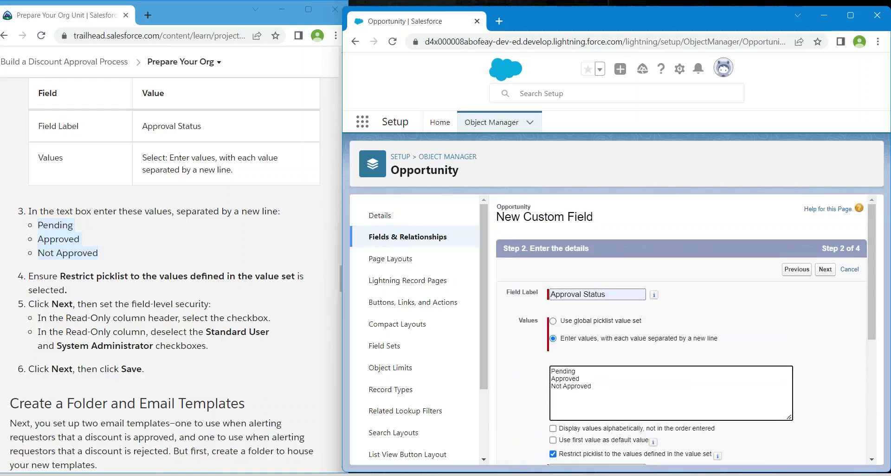
scroll(687, 325, "down", 5)
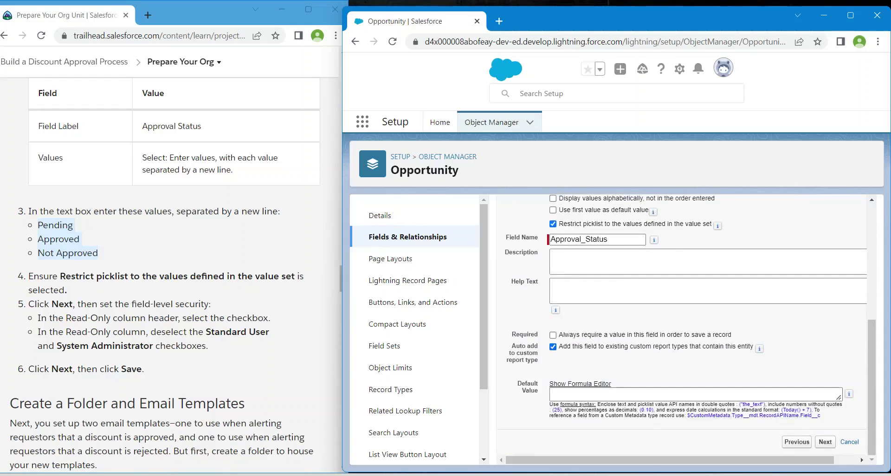
left_click(825, 442)
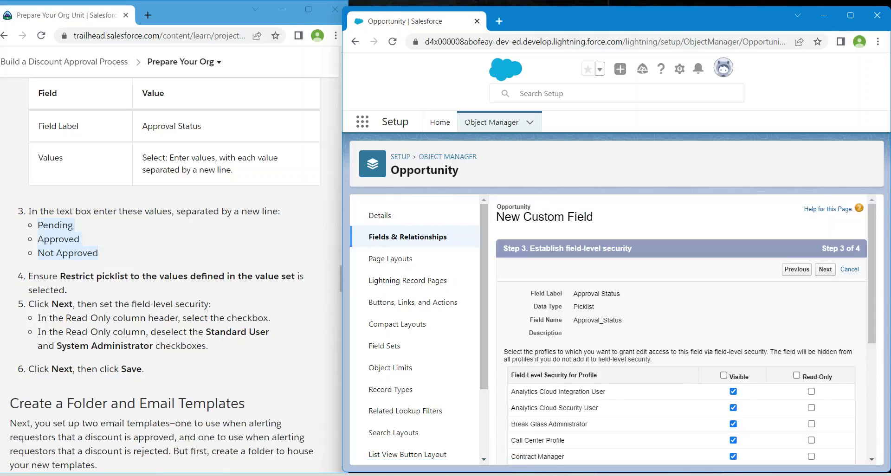
- Make Approval Status read-only for all profiles except Standard User and System Administrator, and save the field on all Opportunity page layouts
left_click(796, 375)
scroll(683, 325, "down", 5)
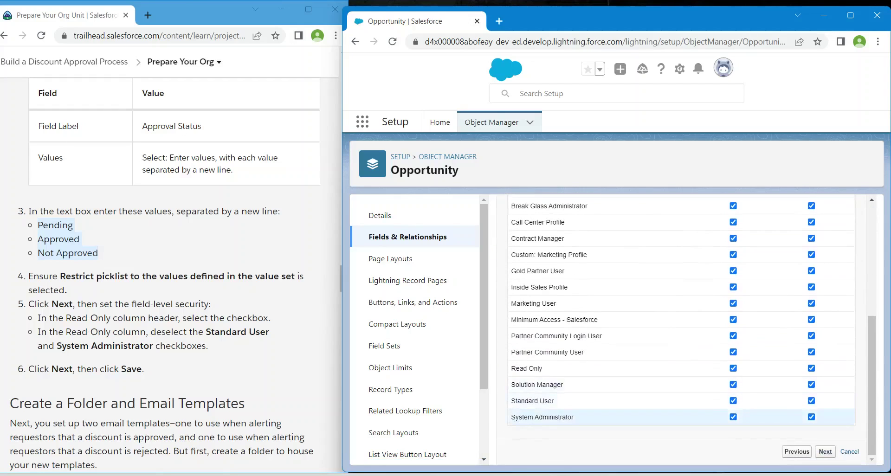
left_click(812, 400)
left_click(811, 417)
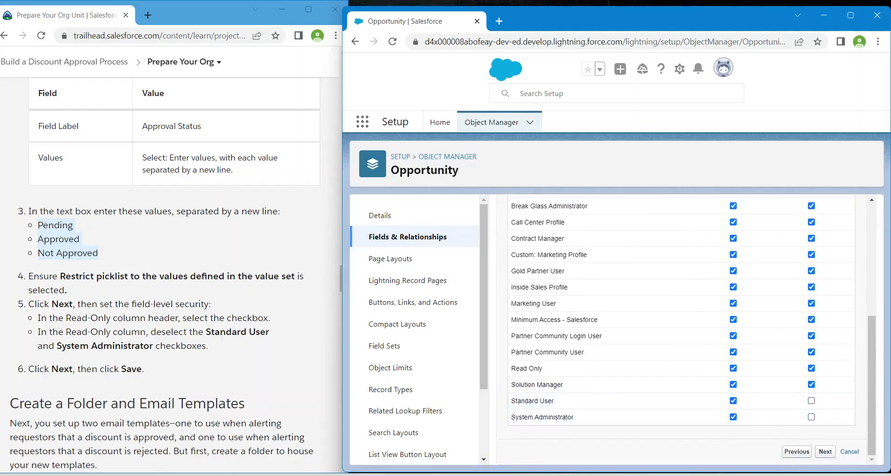
left_click(826, 451)
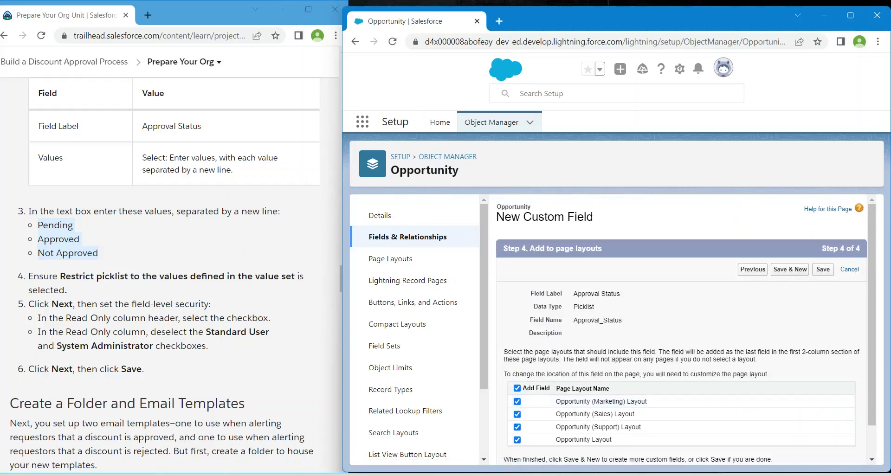
left_click(823, 270)
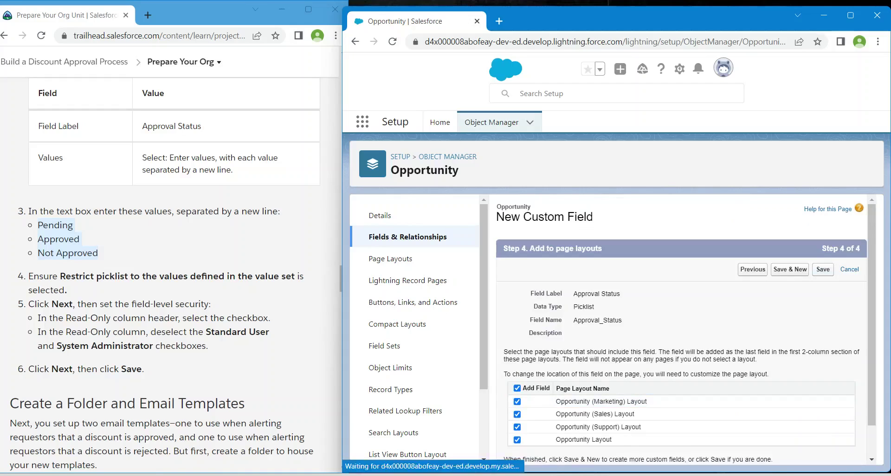
- Return to Setup Home, search the setup options for "classic" and open Classic Email Templates
scroll(165, 278, "down", 6)
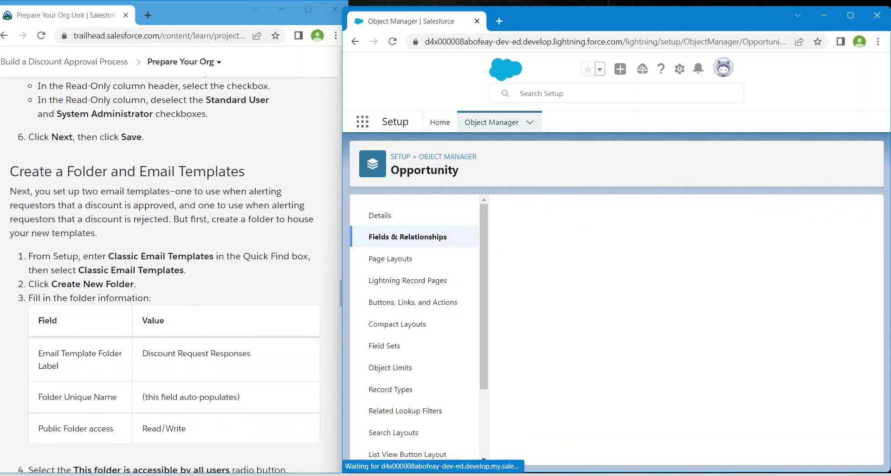
scroll(165, 279, "down", 1)
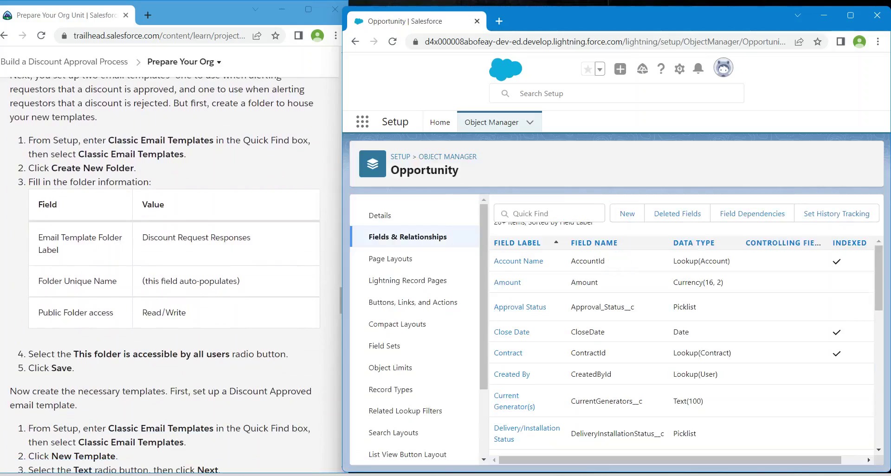
left_click(439, 122)
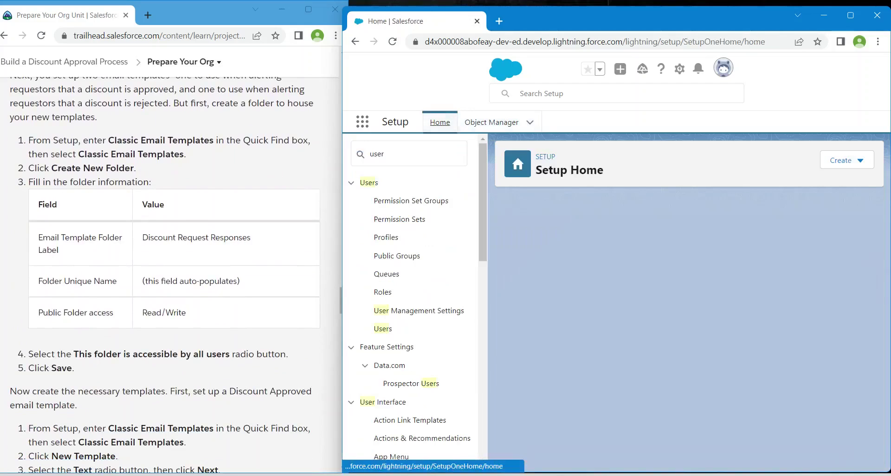
key("ctrl+a")
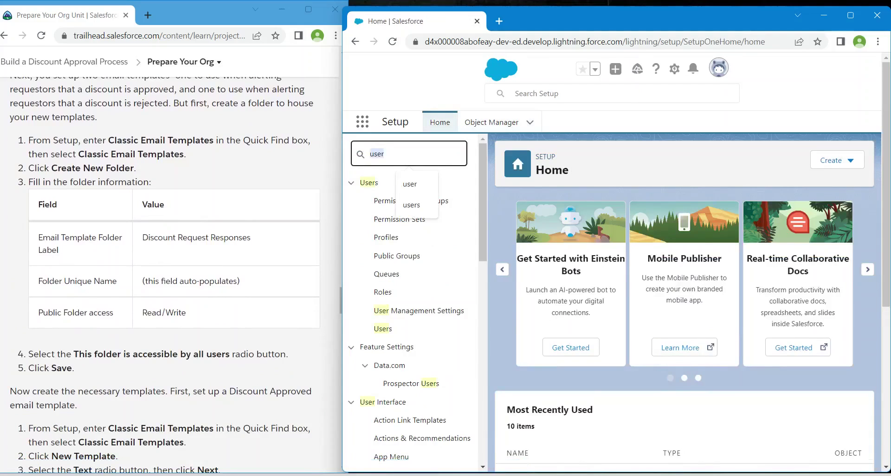
key("BackSpace")
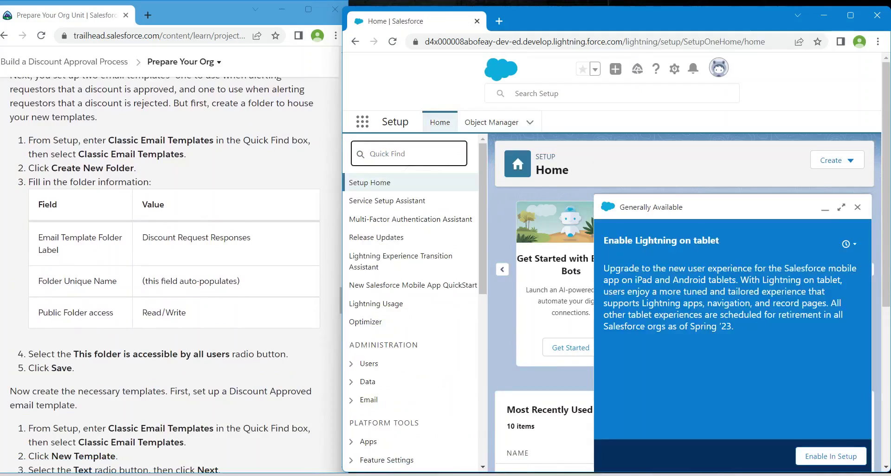
type("classic")
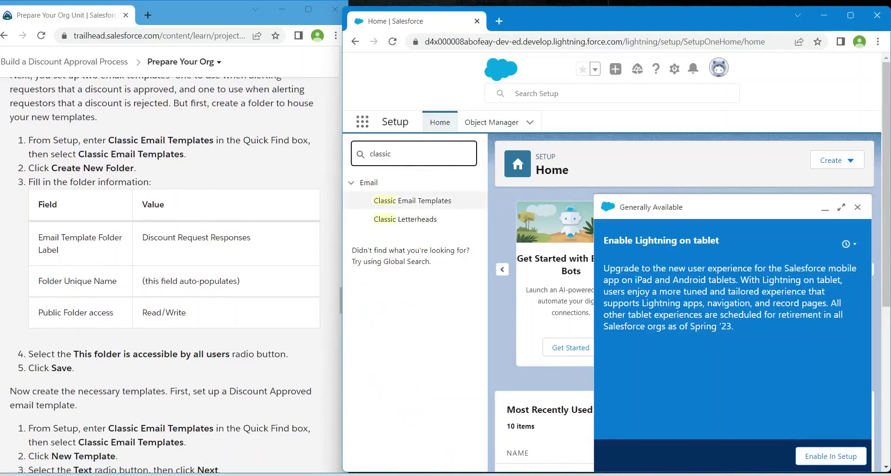
left_click(412, 200)
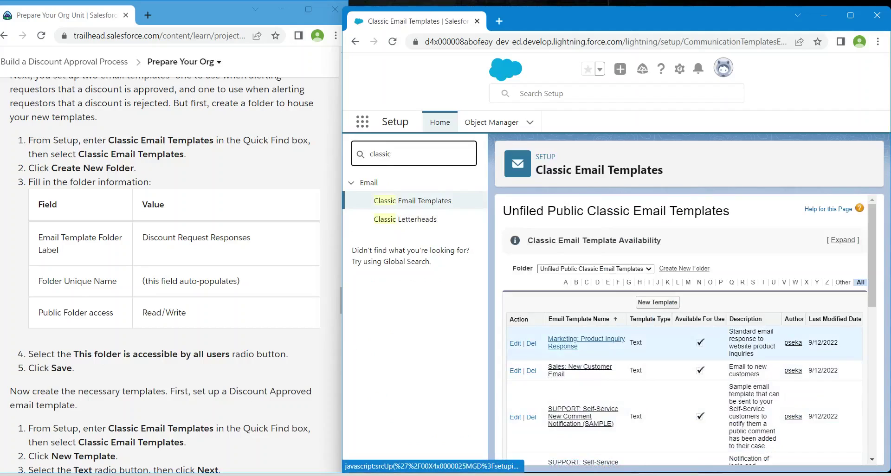
- Start a new email template folder and label it Discount Request Responses
left_click(684, 268)
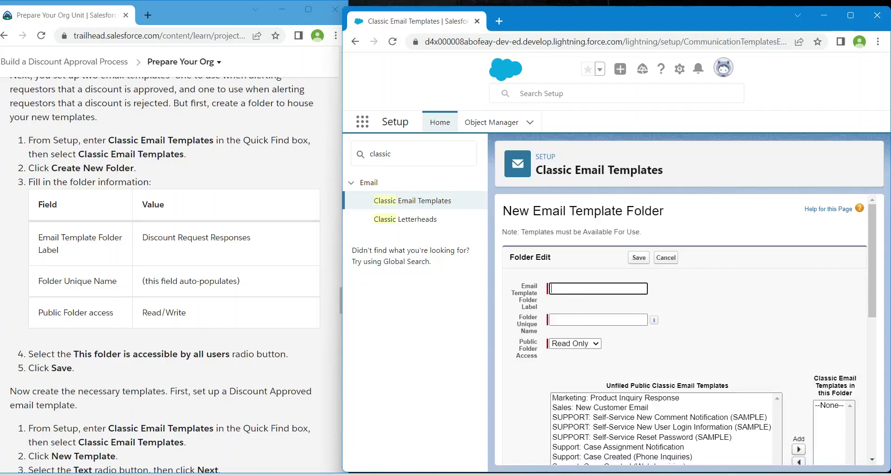
left_click(598, 288)
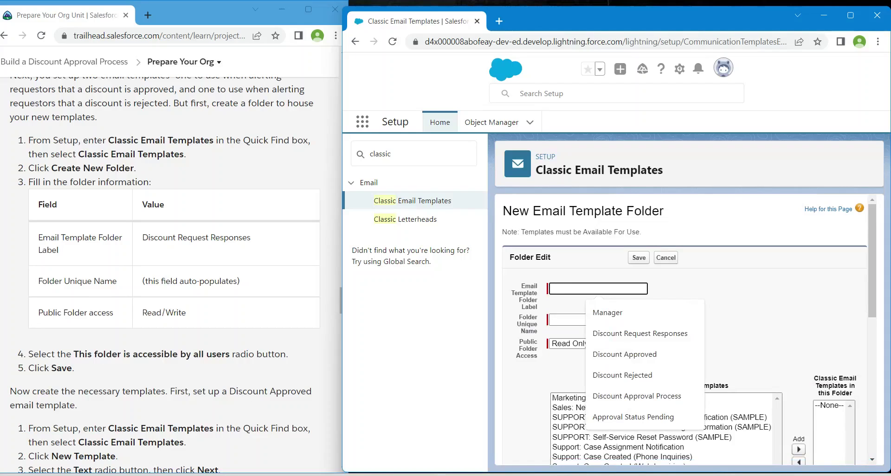
key("Down")
key("Down")
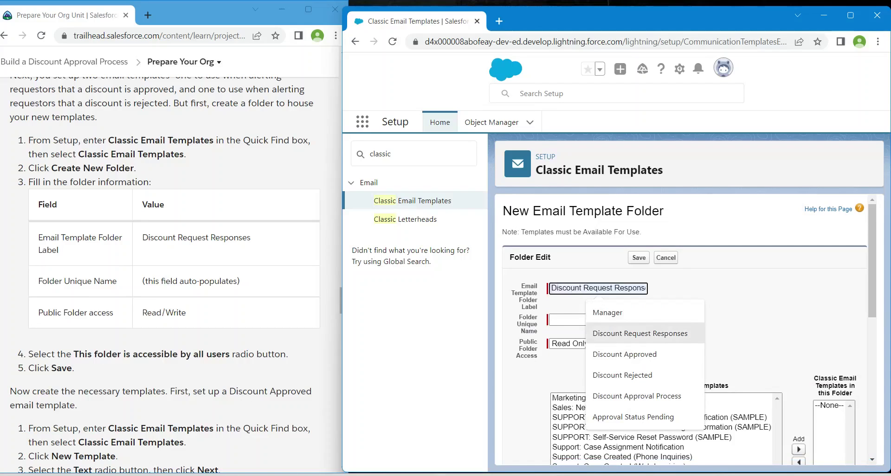
key("Return")
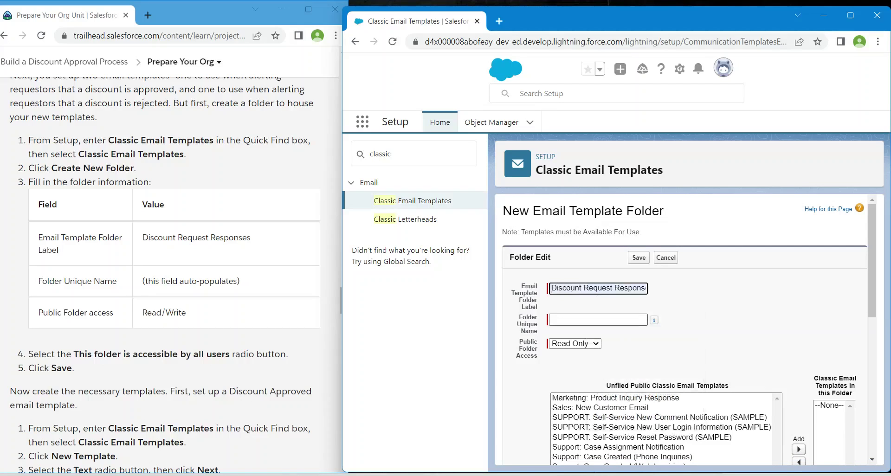
- Let the folder's unique name fill from its label, set public access to Read/Write, keep it accessible by all users, and save the folder
left_click(579, 320)
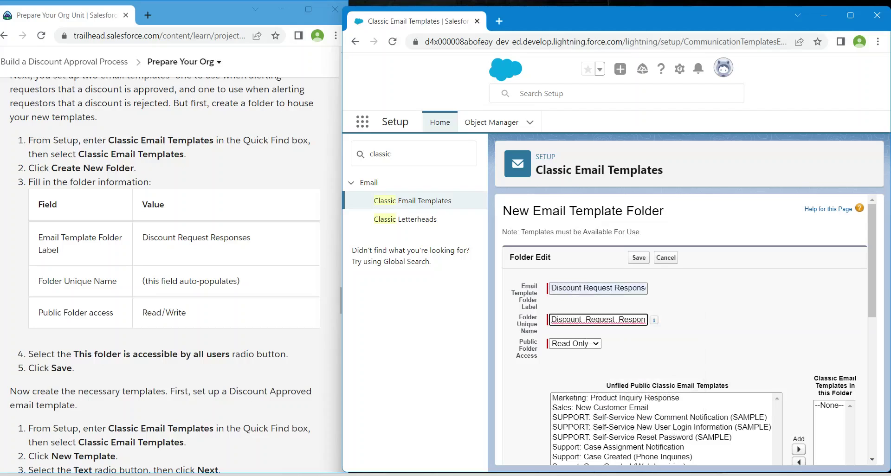
left_click(575, 344)
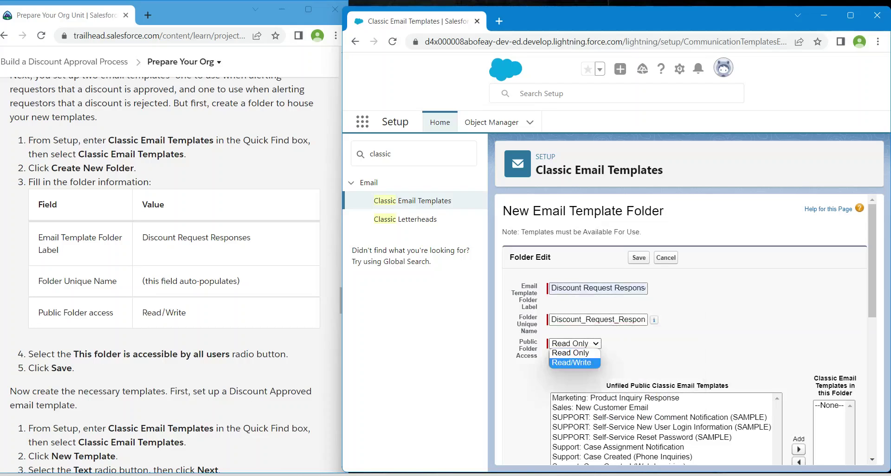
left_click(575, 363)
scroll(604, 362, "down", 5)
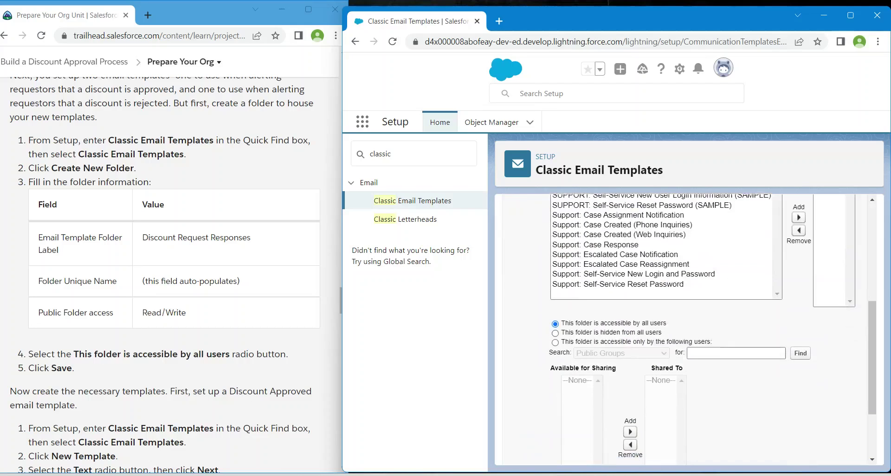
scroll(687, 325, "up", 1)
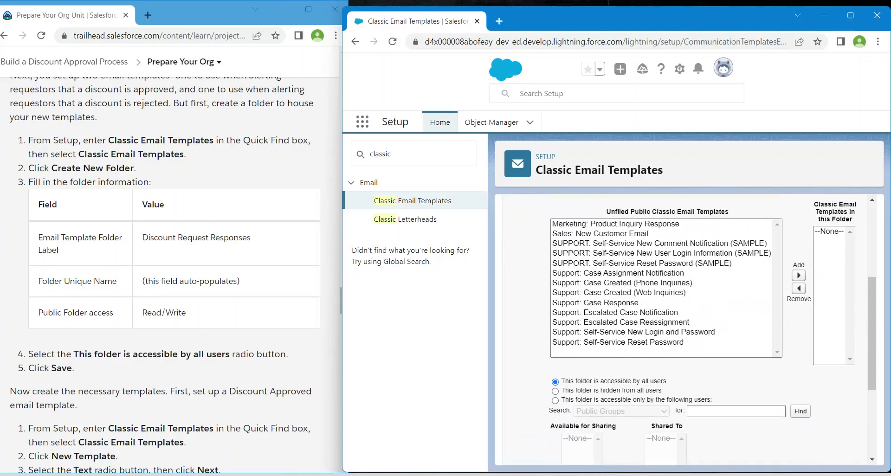
scroll(687, 325, "down", 2)
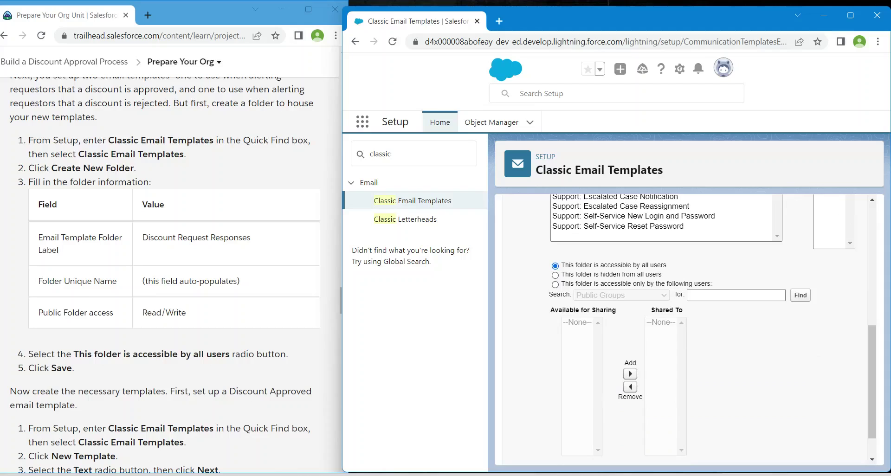
scroll(687, 325, "down", 1)
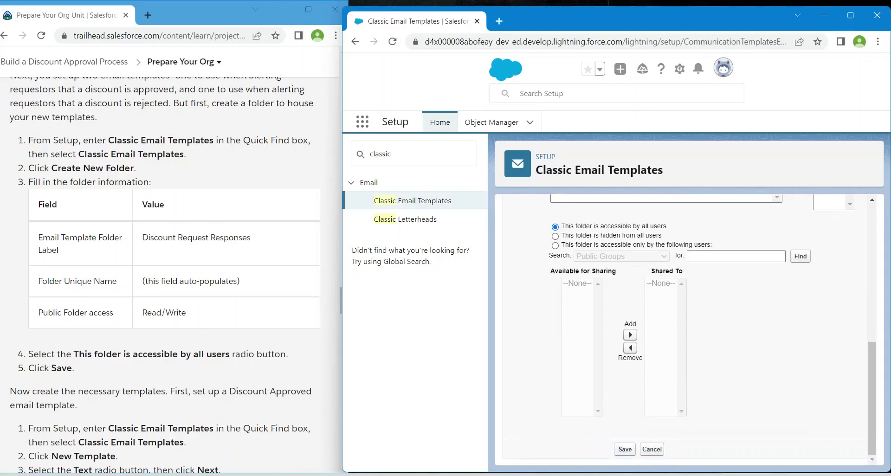
left_click(625, 449)
- Reopen Classic Email Templates and start a new text email template in the Discount Request Responses folder
scroll(165, 273, "down", 4)
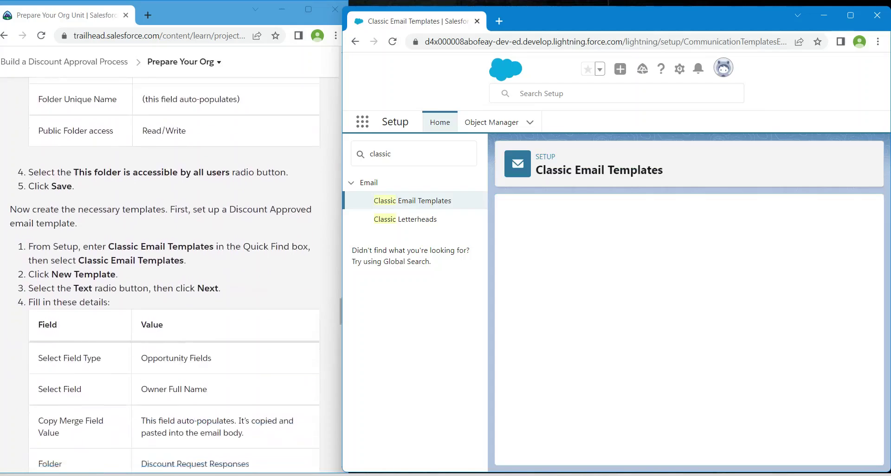
scroll(164, 274, "down", 2)
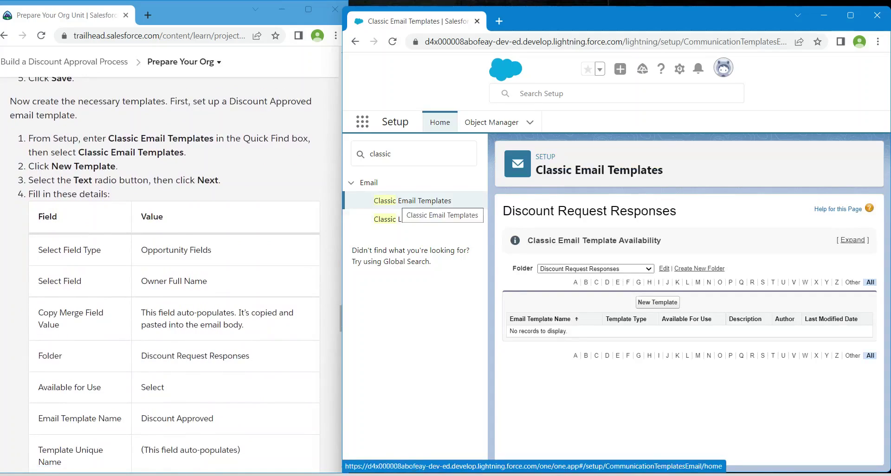
left_click(412, 201)
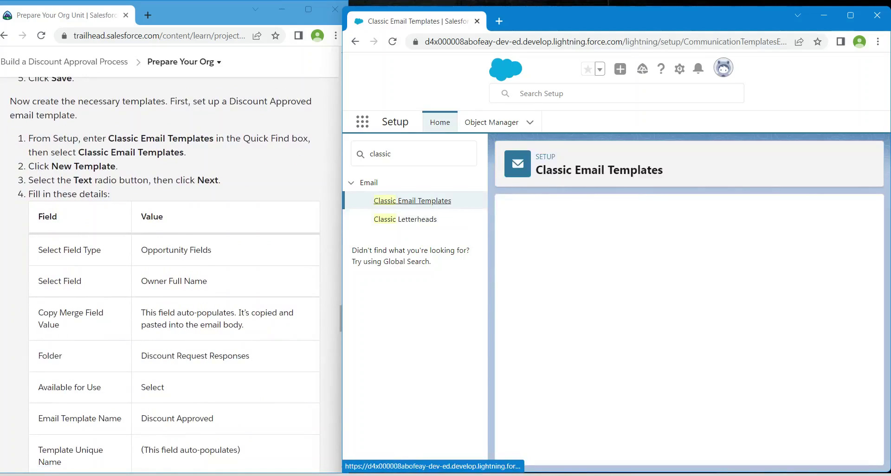
left_click(657, 302)
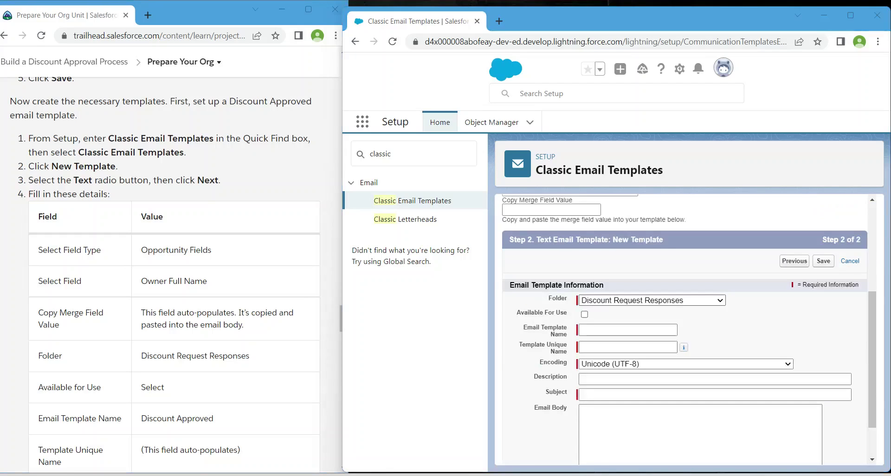
- Choose Opportunity Fields as the merge field type and Owner Full Name as the field to generate its merge value
scroll(684, 325, "up", 4)
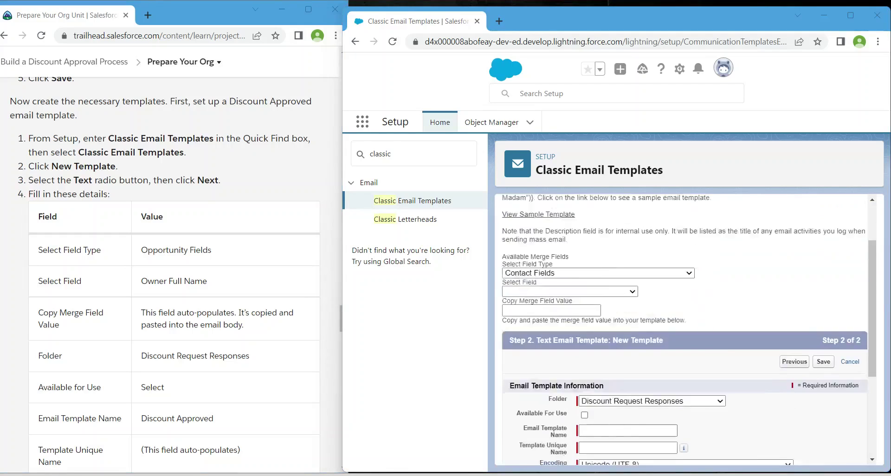
left_click(597, 345)
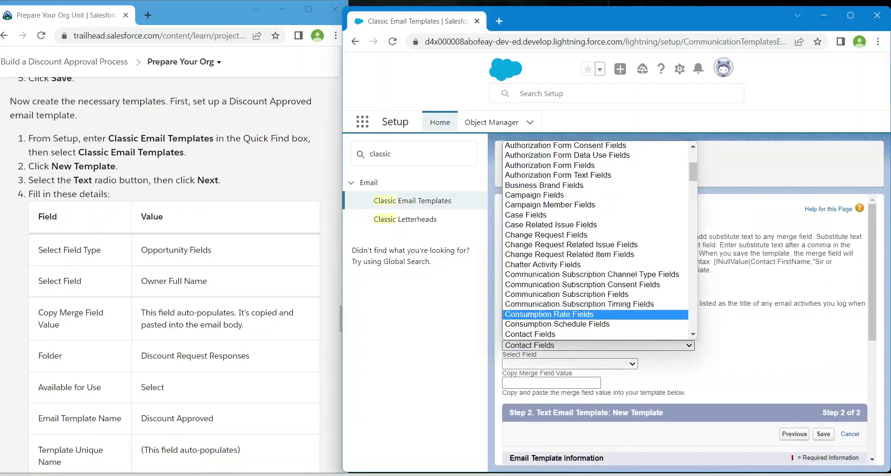
scroll(596, 273, "down", 5)
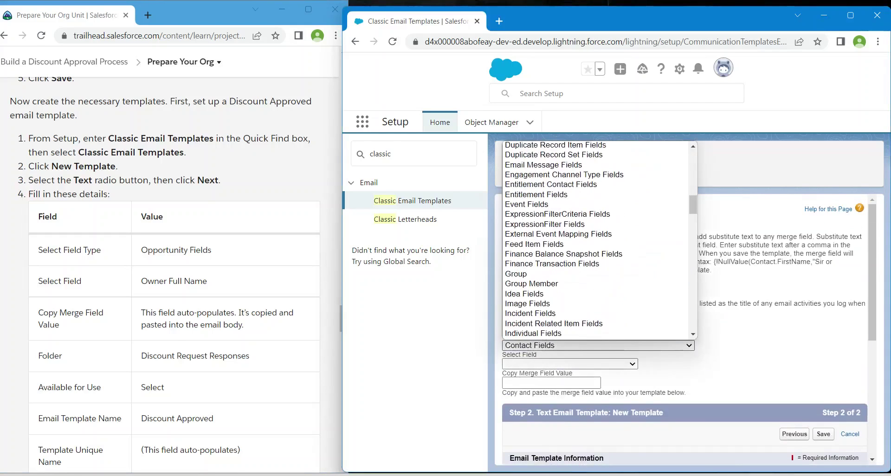
scroll(596, 276, "down", 15)
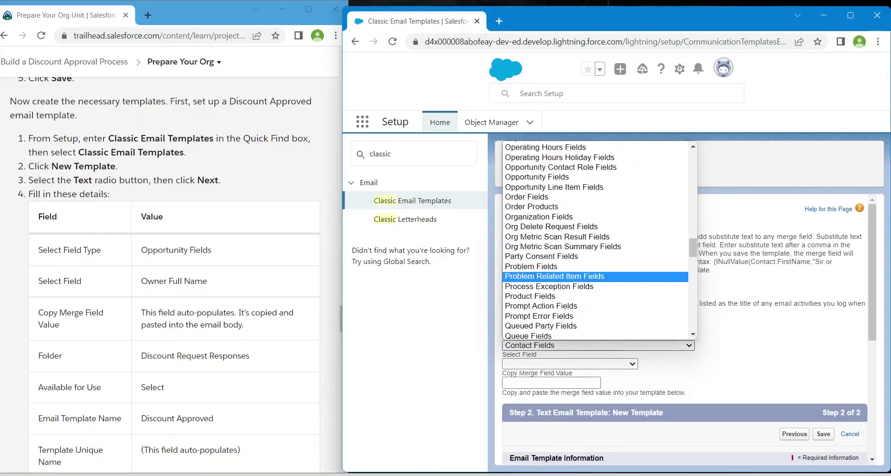
left_click(538, 177)
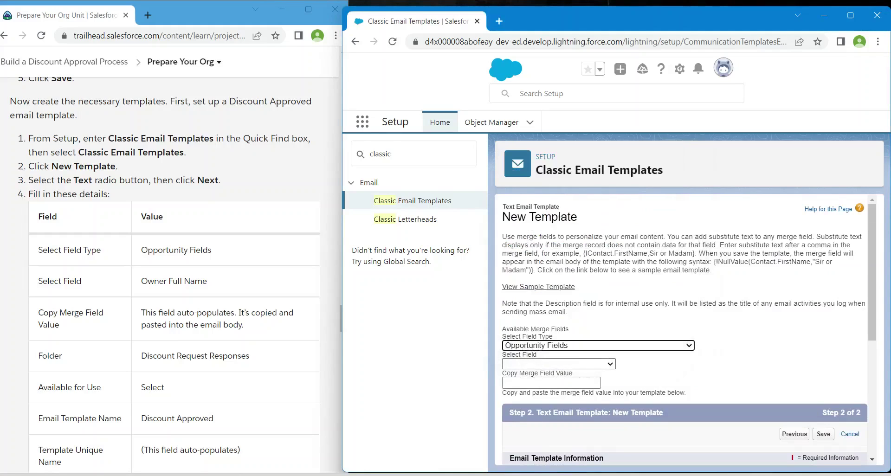
left_click(559, 363)
scroll(557, 256, "down", 6)
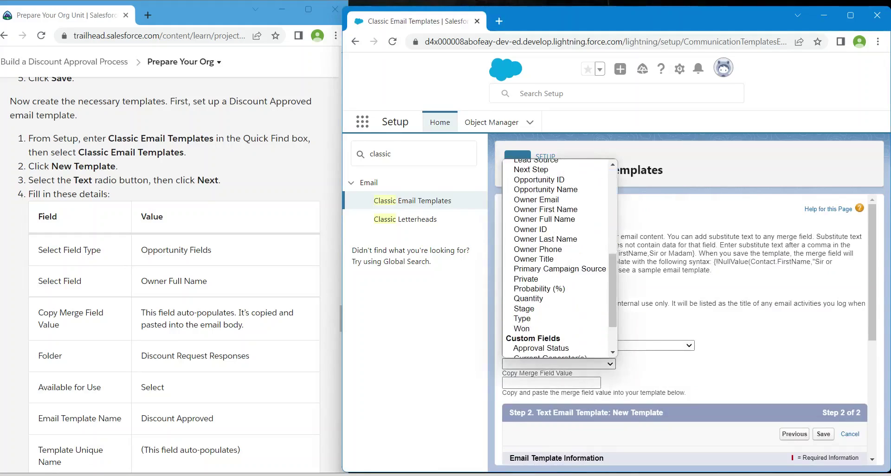
left_click(544, 219)
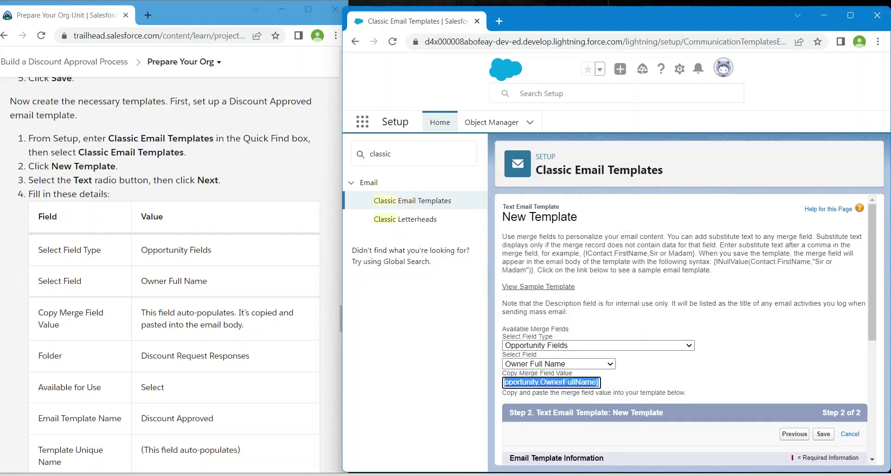
- Make the template available for use, name it Discount Approved, and let its unique name fill in
scroll(685, 330, "down", 2)
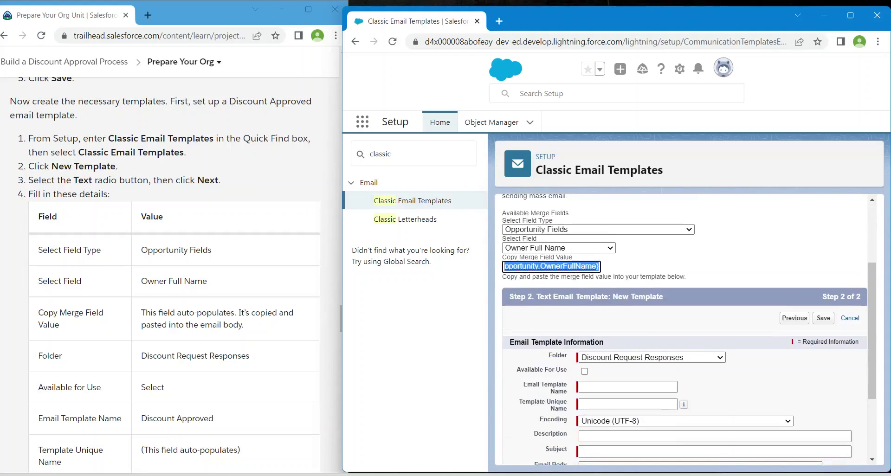
scroll(169, 274, "down", 2)
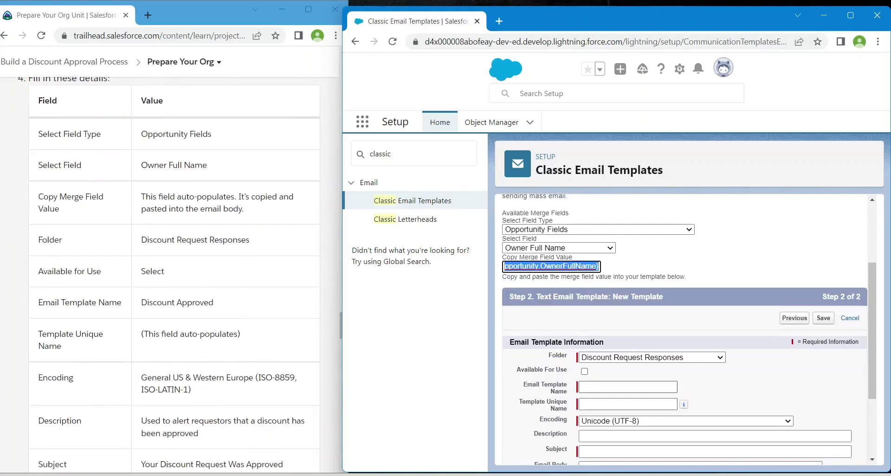
left_click(584, 371)
left_click(628, 387)
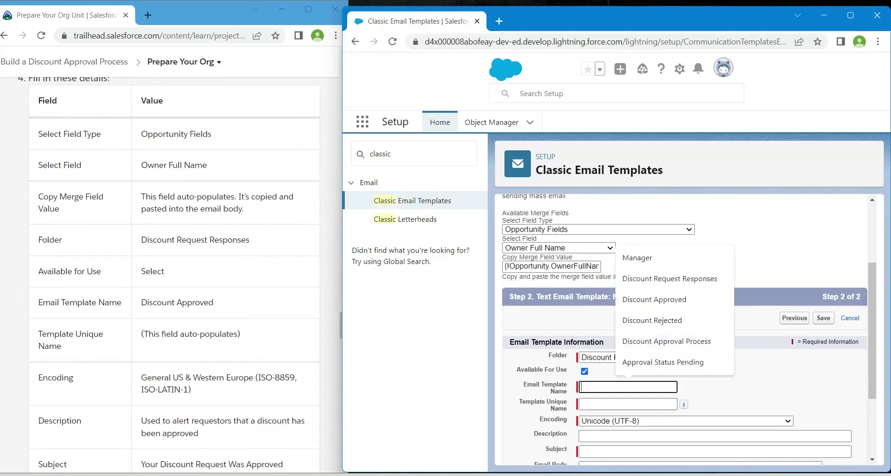
key("Up")
key("Up")
key("Up")
key("Up")
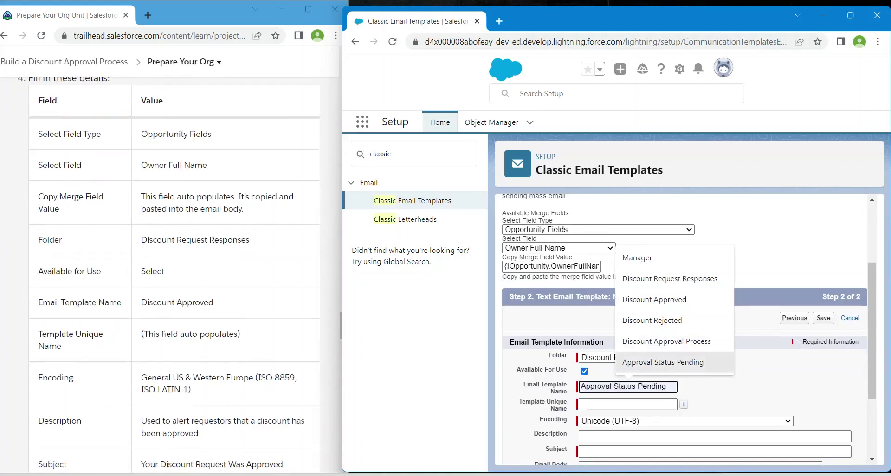
key("Return")
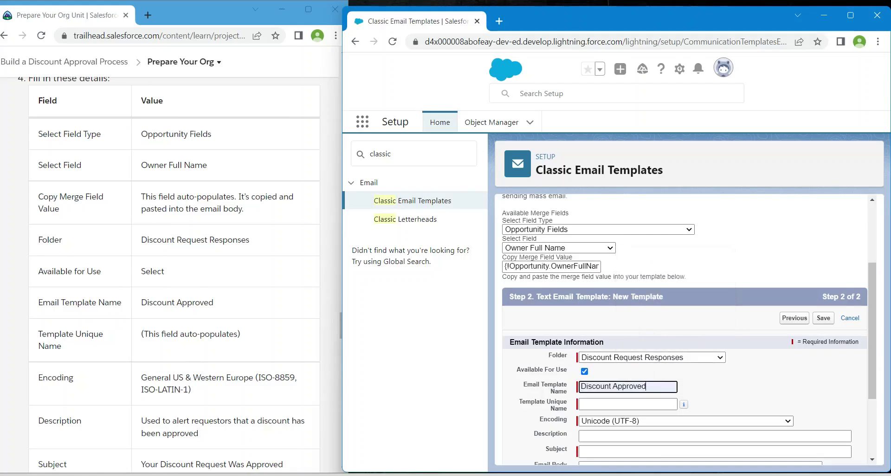
scroll(689, 329, "down", 2)
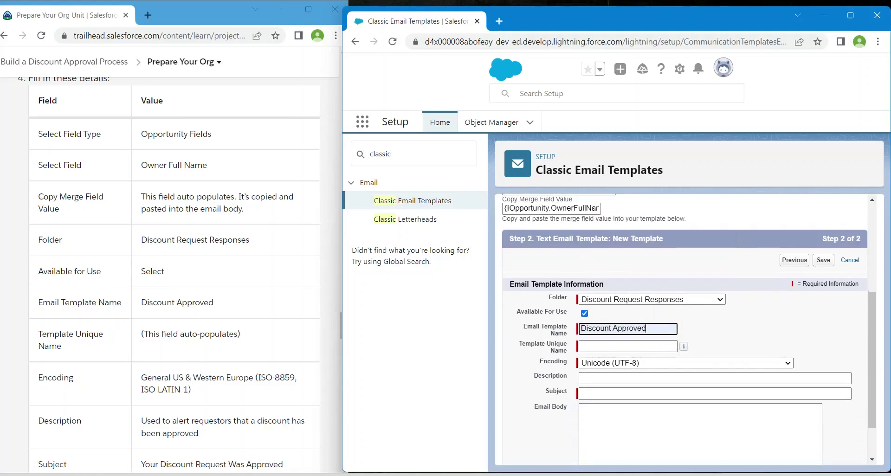
left_click(598, 346)
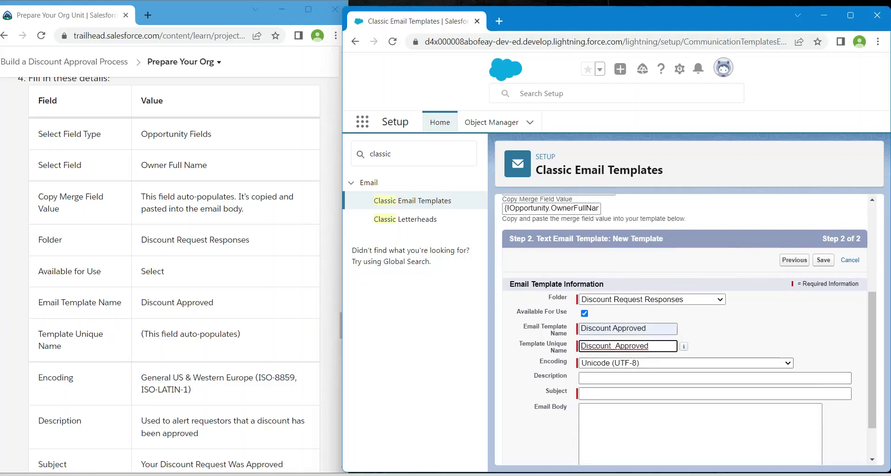
- Set the template's encoding to General US & Western Europe (ISO-8859-1, ISO-LATIN-1)
scroll(174, 278, "down", 3)
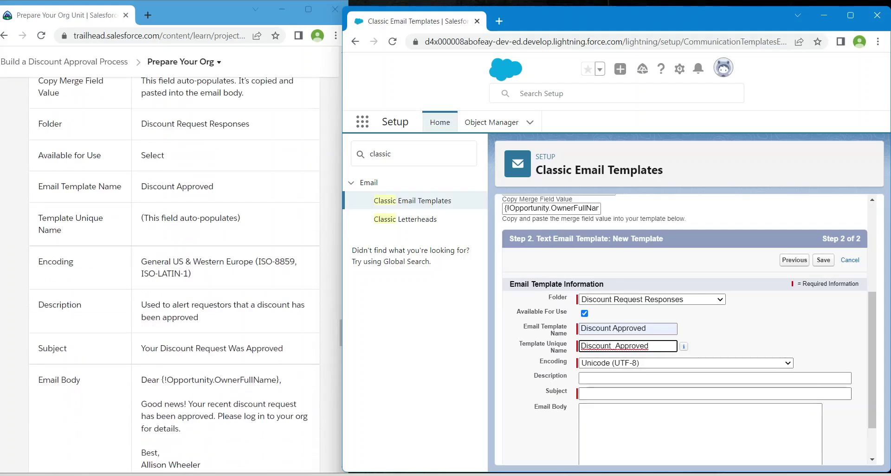
left_click(685, 363)
left_click(684, 382)
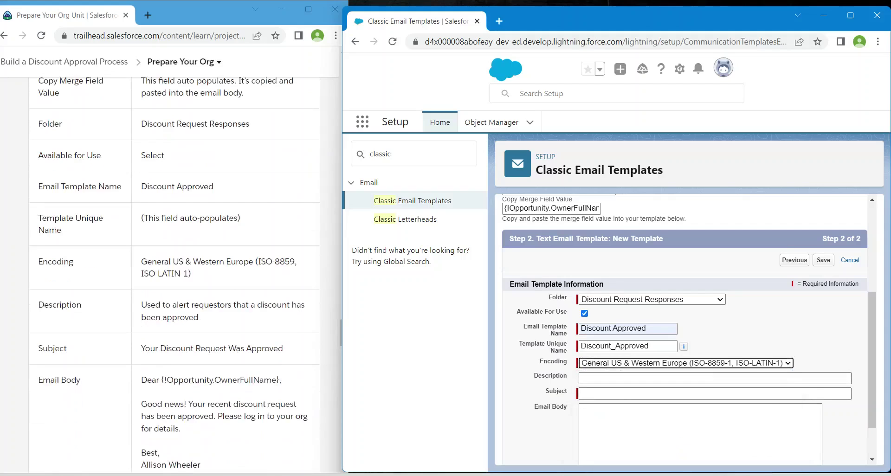
- Enter the description "Used to alert requestors that a discount has been approved" and the subject "Your Discount Request Was Approved"
left_click(650, 378)
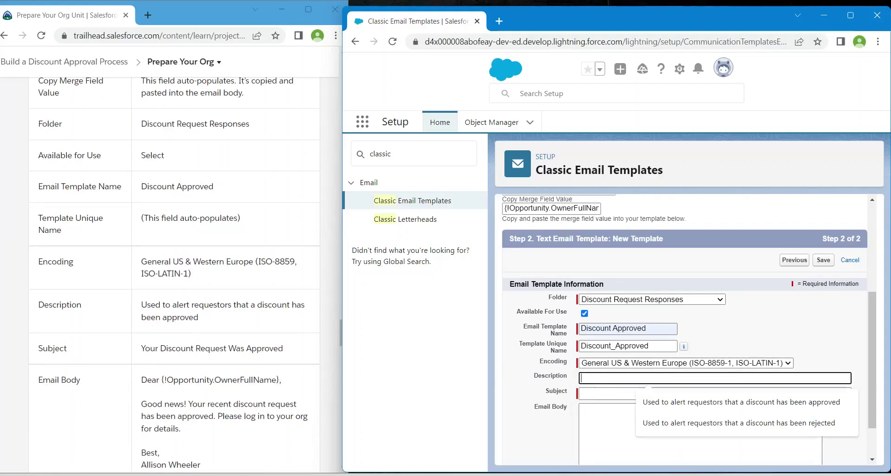
key("Down")
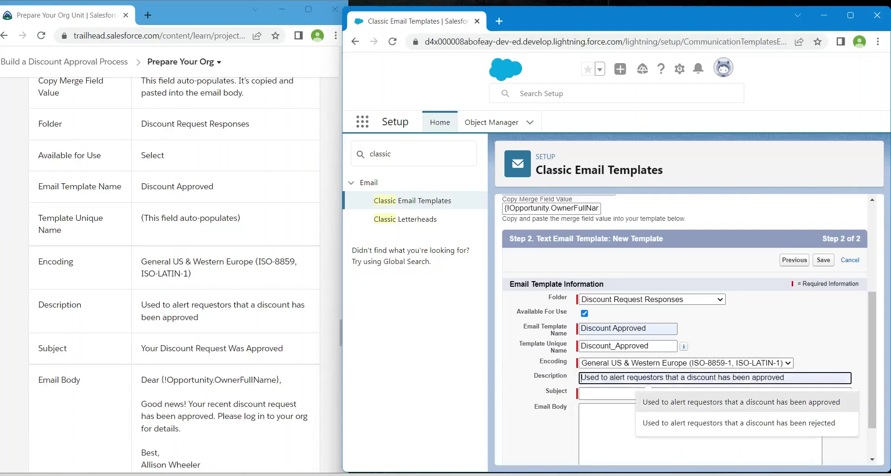
key("Return")
left_click(650, 393)
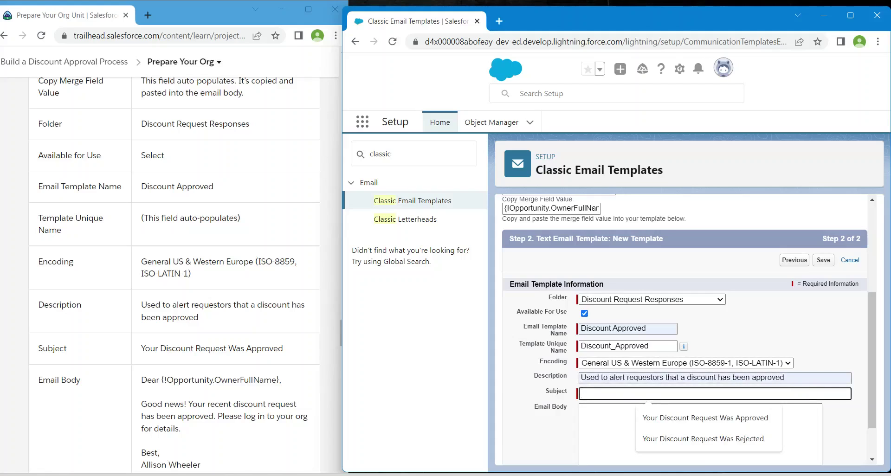
key("Down")
key("Return")
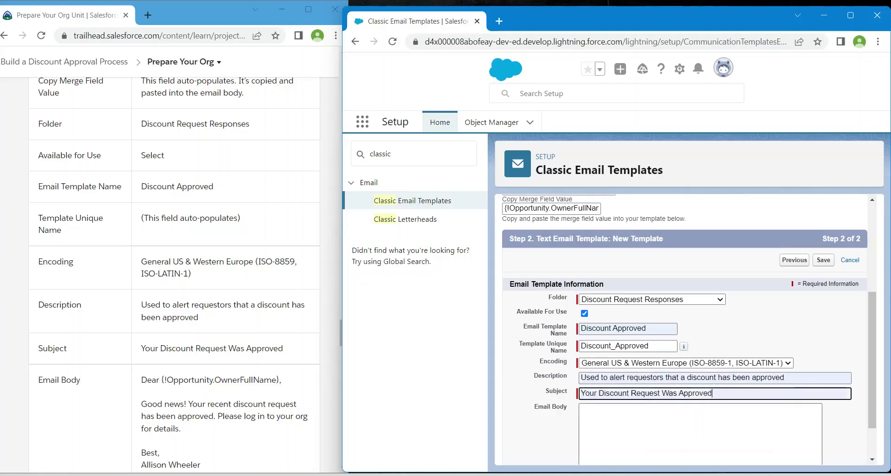
- Copy the approval message from the Trailhead instructions, from the greeting through the signer's name, into the template's email body
key("alt+Tab")
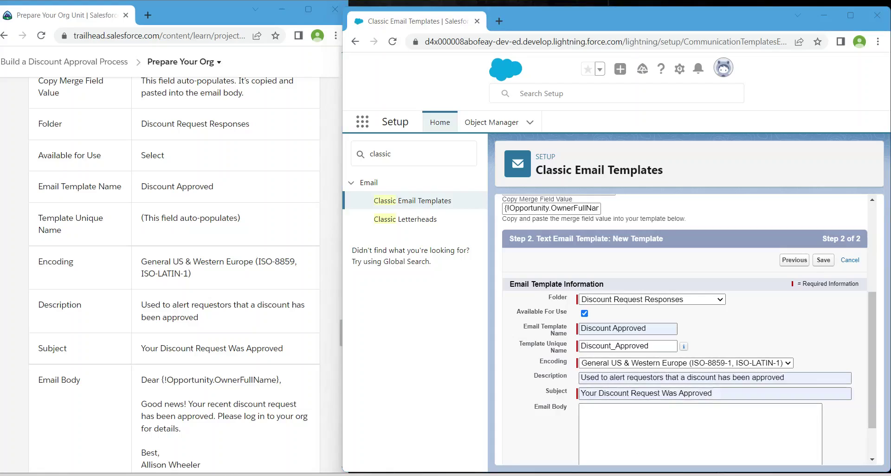
left_click_drag(141, 380, 200, 465)
key("ctrl+c")
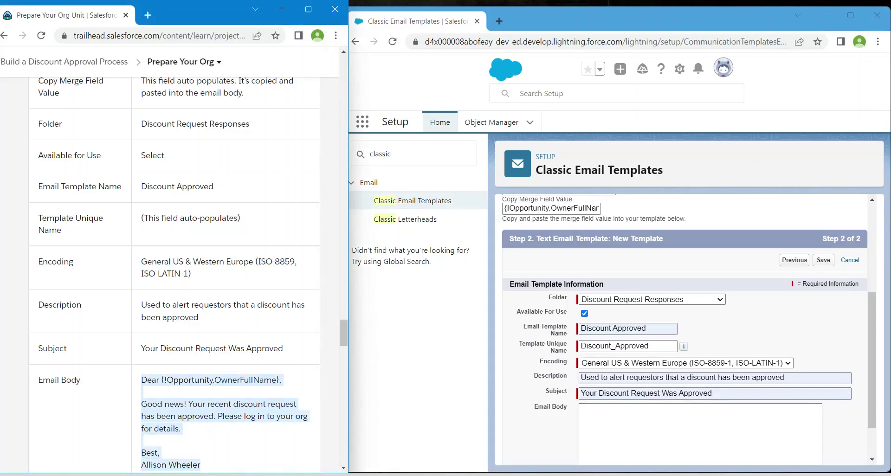
left_click(580, 409)
key("ctrl+v")
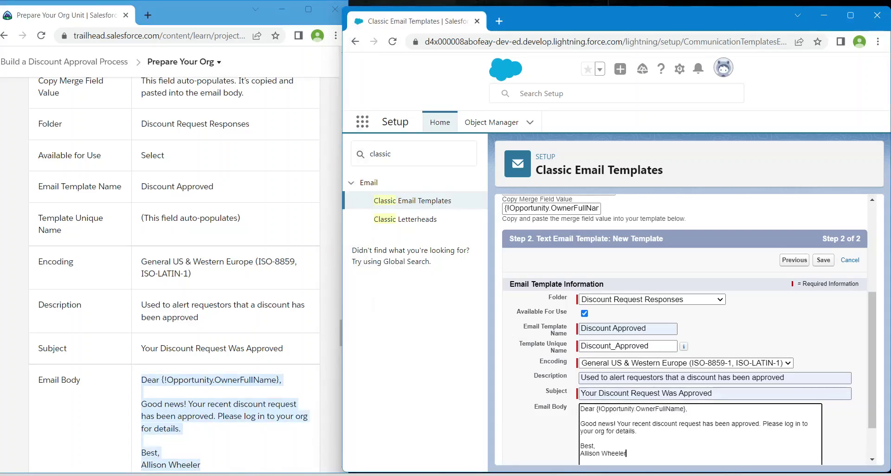
- Add the signer's title "VP, North American Sales" below the name in the Discount Approved email body and save the template
scroll(685, 325, "down", 1)
scroll(171, 278, "down", 2)
scroll(172, 278, "down", 2)
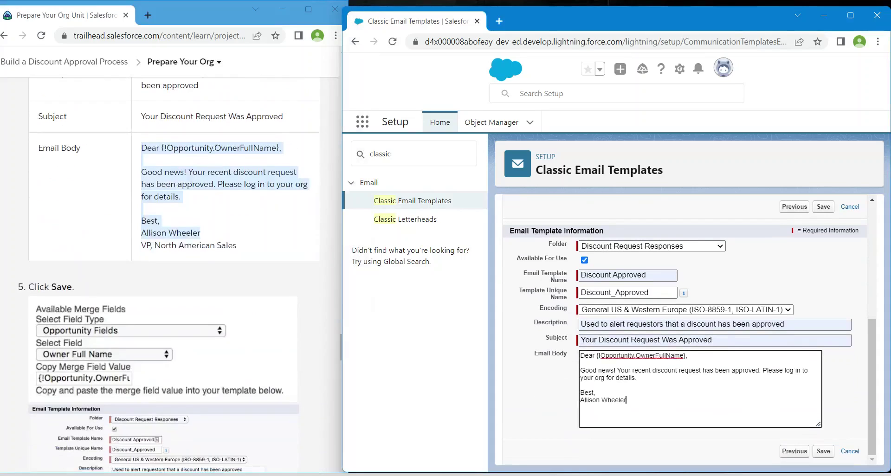
left_click_drag(141, 246, 237, 245)
key("ctrl+c")
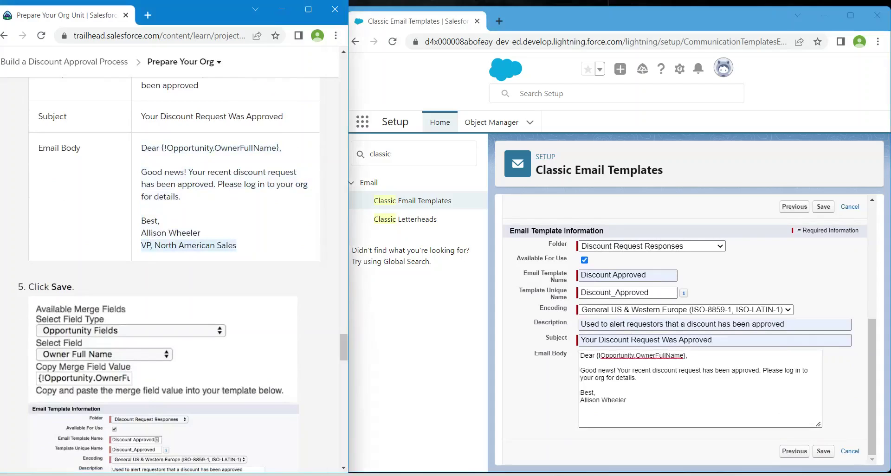
left_click(631, 400)
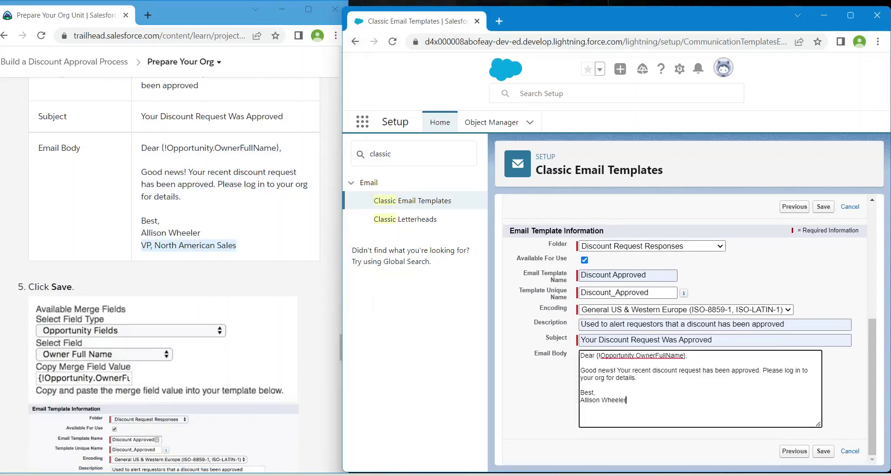
key("Return")
key("ctrl+v")
left_click(823, 451)
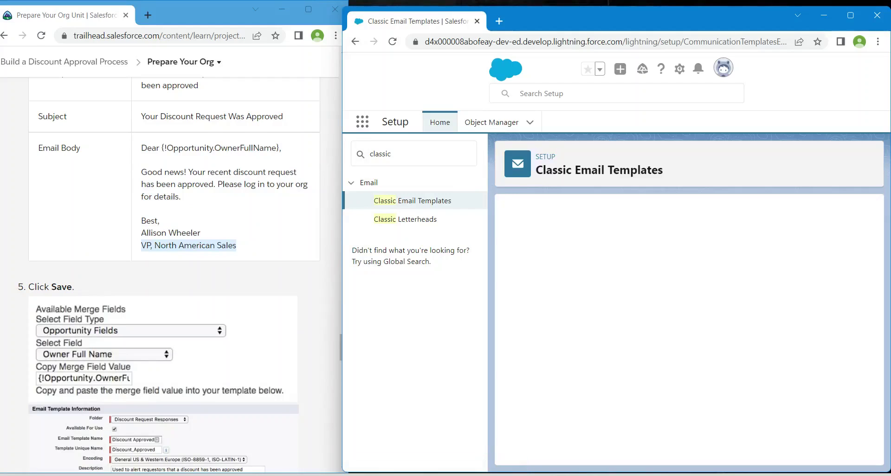
- Return to the Classic Email Templates list and start a new template of type Text
scroll(172, 275, "down", 3)
scroll(171, 276, "down", 6)
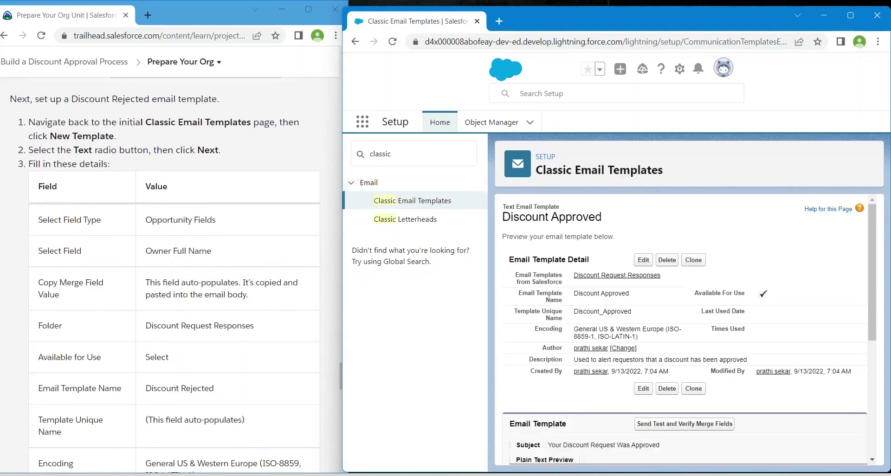
left_click(418, 201)
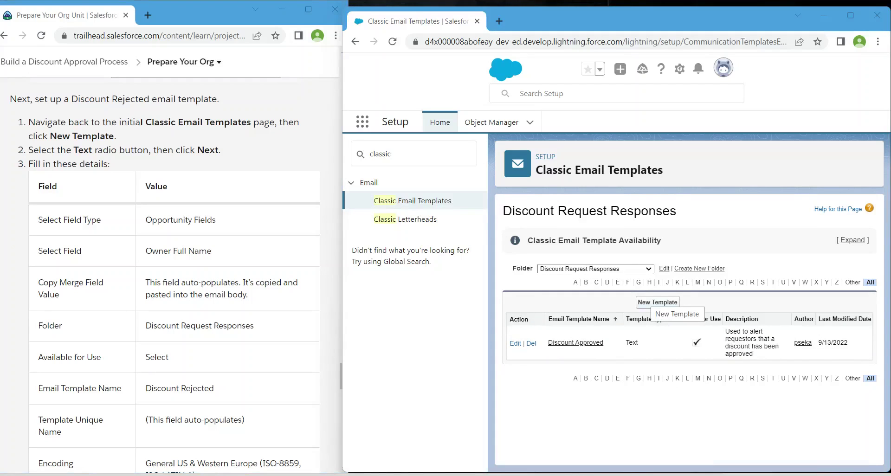
left_click(658, 302)
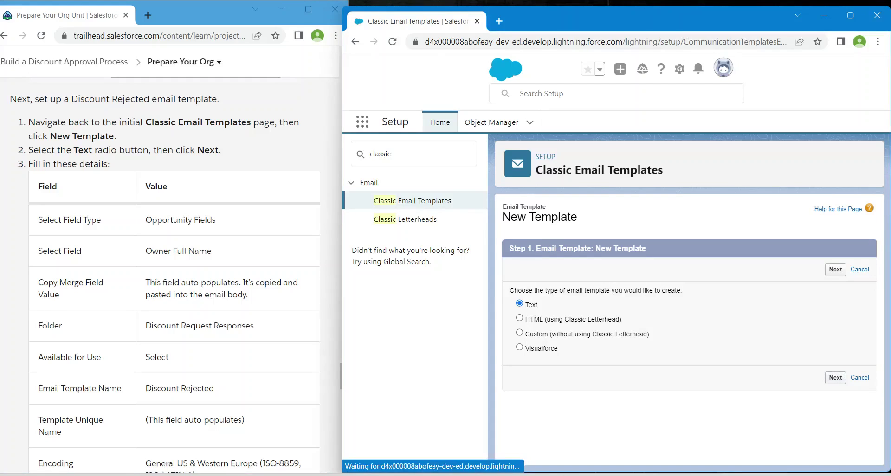
left_click(835, 377)
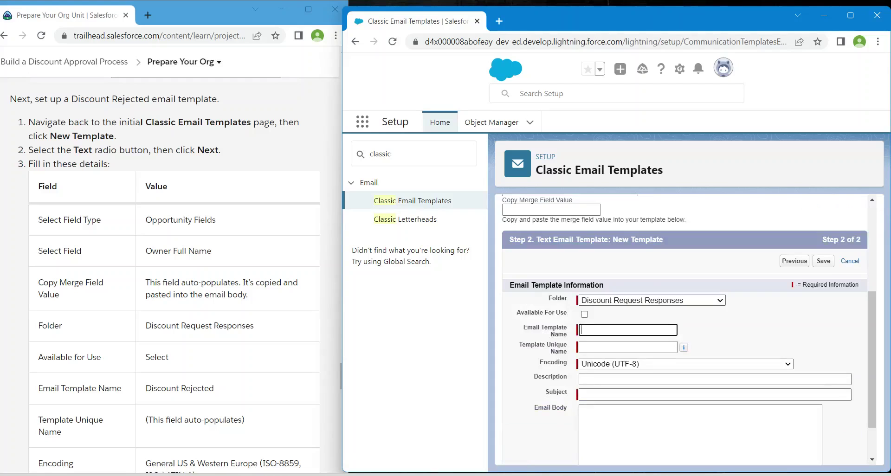
- Choose Opportunity Fields as the merge field type and Owner Full Name as the merge field
scroll(682, 325, "up", 4)
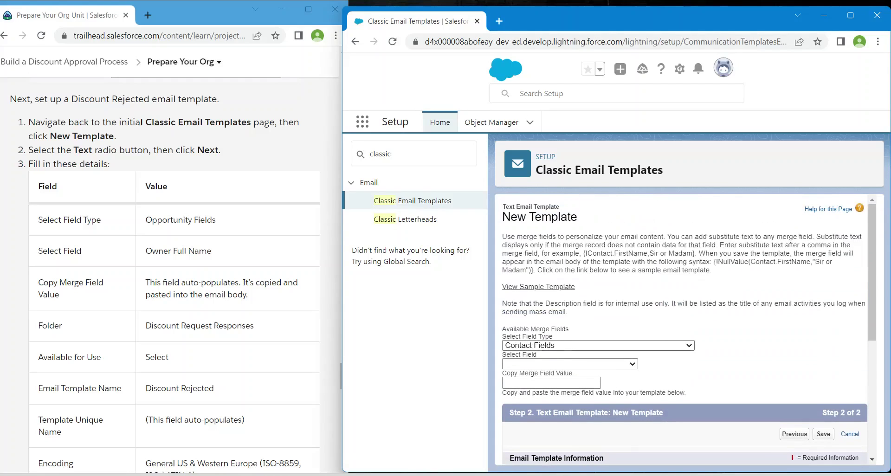
scroll(596, 323, "down", 1)
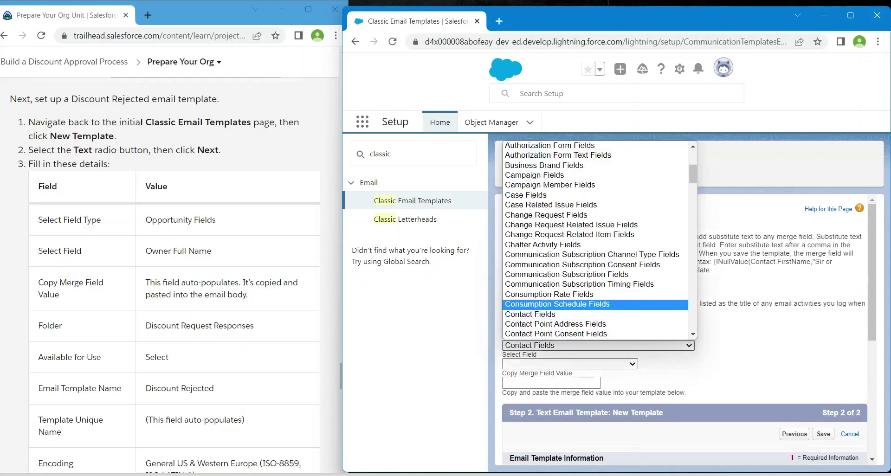
scroll(596, 284, "down", 1)
scroll(596, 275, "down", 20)
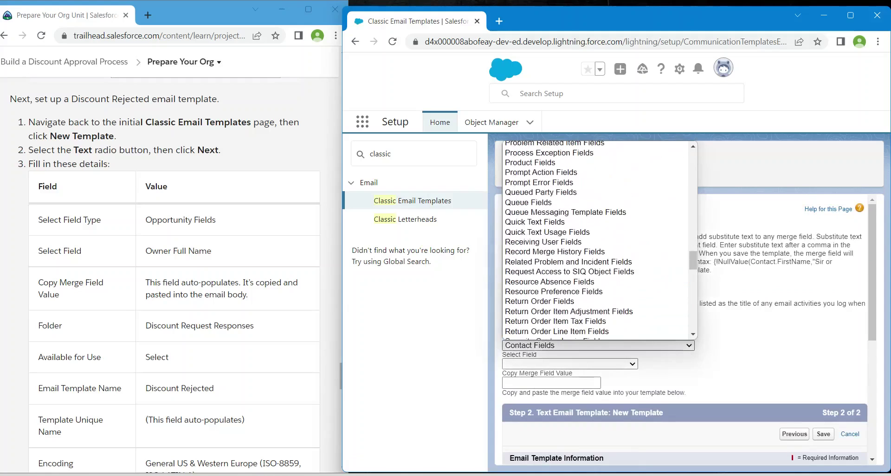
scroll(596, 209, "up", 10)
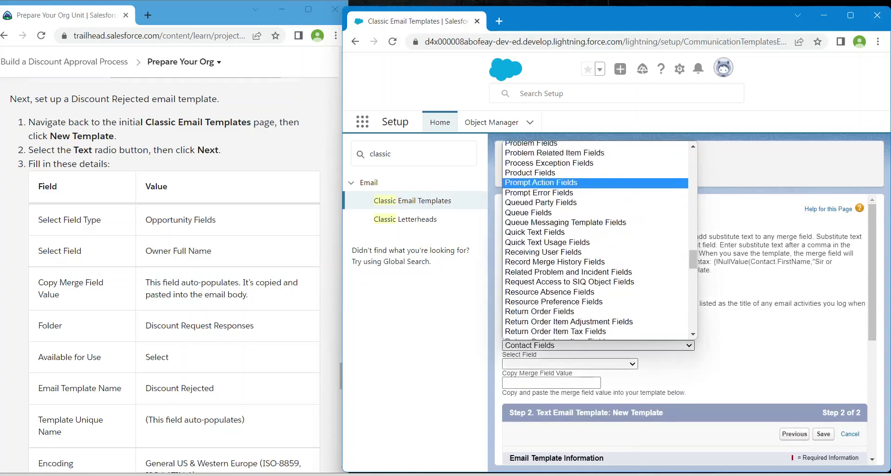
left_click(596, 273)
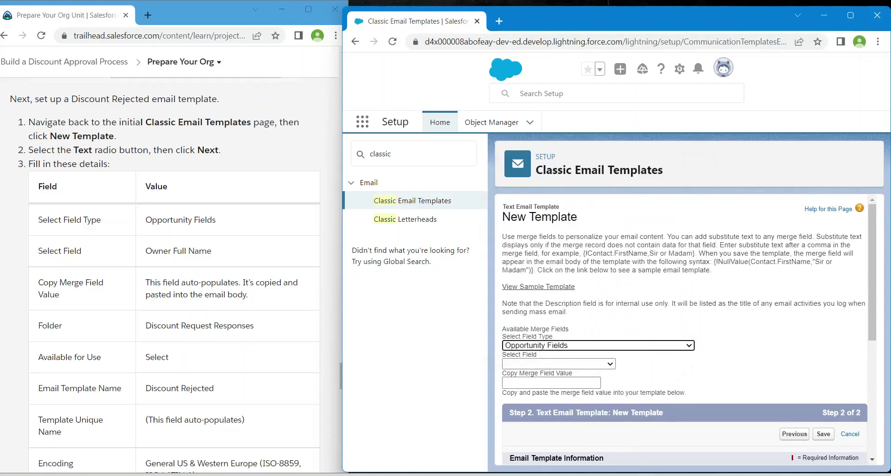
left_click(558, 364)
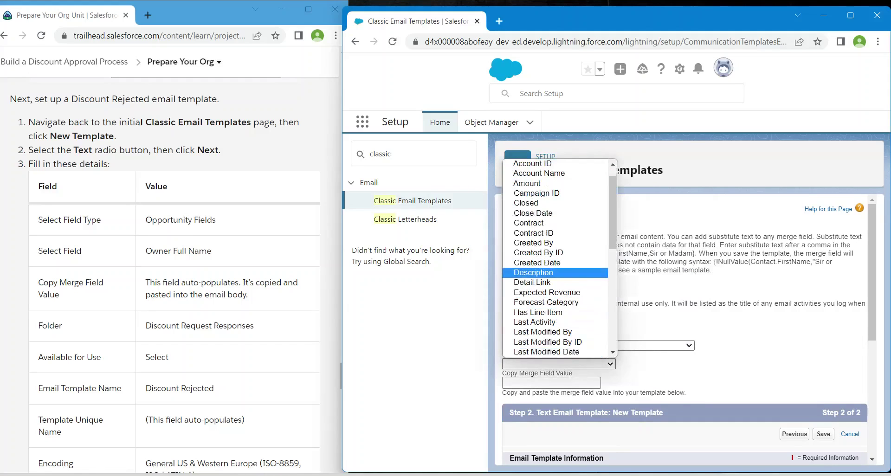
scroll(555, 263, "down", 5)
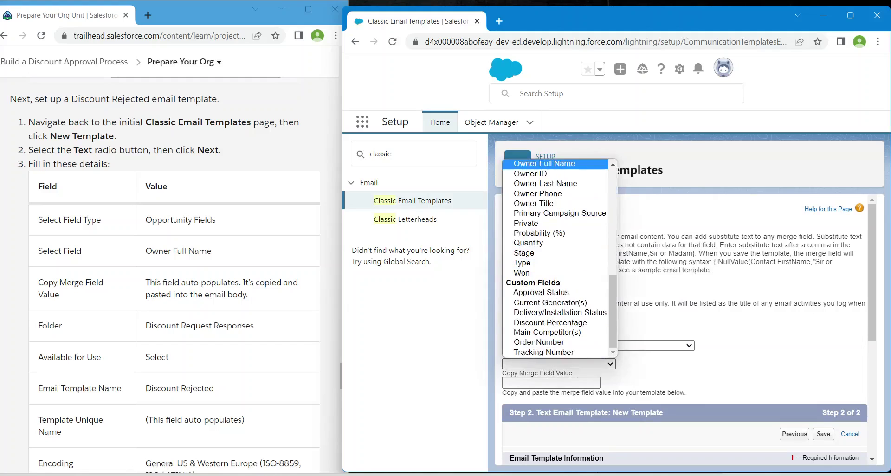
left_click(544, 163)
- Make the template available for use, name it Discount Rejected, and let its unique name fill in
scroll(685, 330, "down", 4)
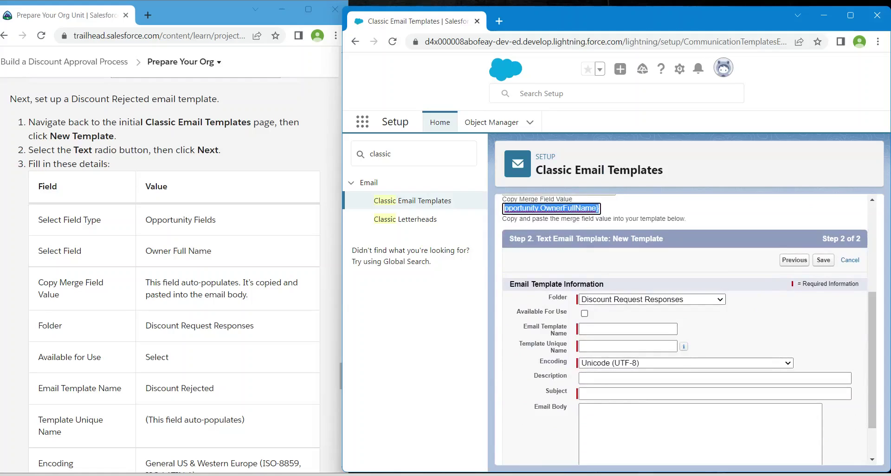
left_click(584, 314)
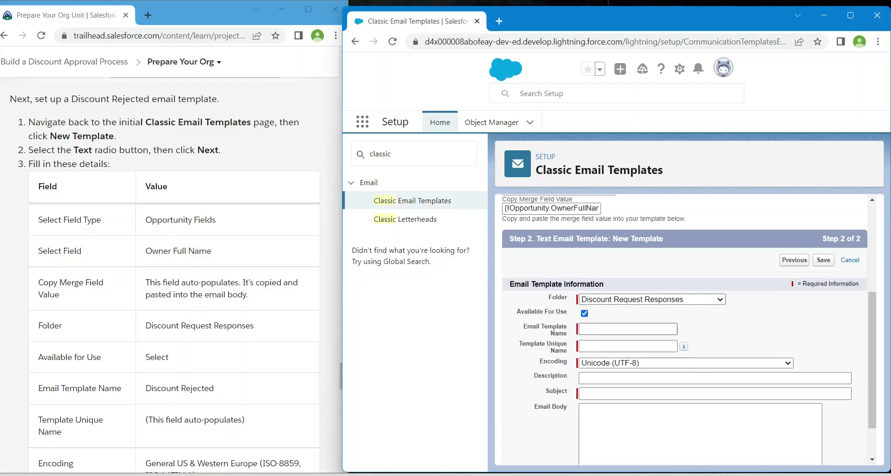
left_click(628, 329)
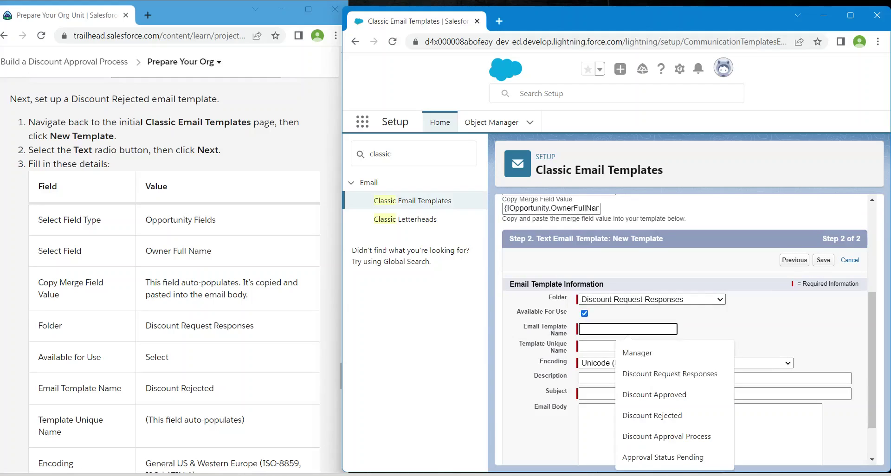
key("Down")
key("Down")
key("Down")
key("Down")
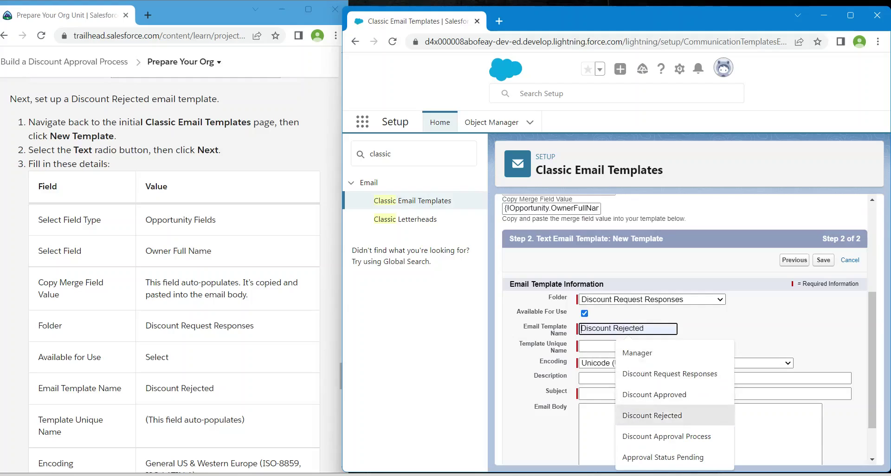
key("Return")
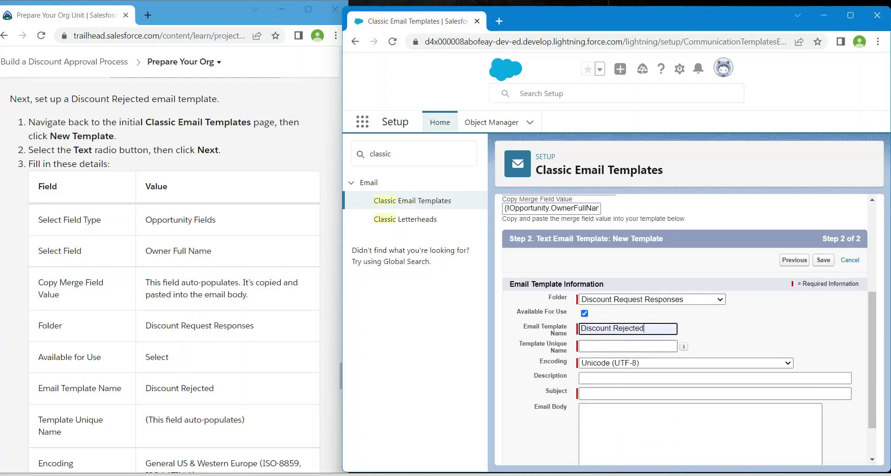
left_click(588, 346)
- Set the encoding to General US & Western Europe (ISO-8859-1, ISO-LATIN-1) and the description to "Used to alert requestors that a discount has been rejected"
left_click(604, 363)
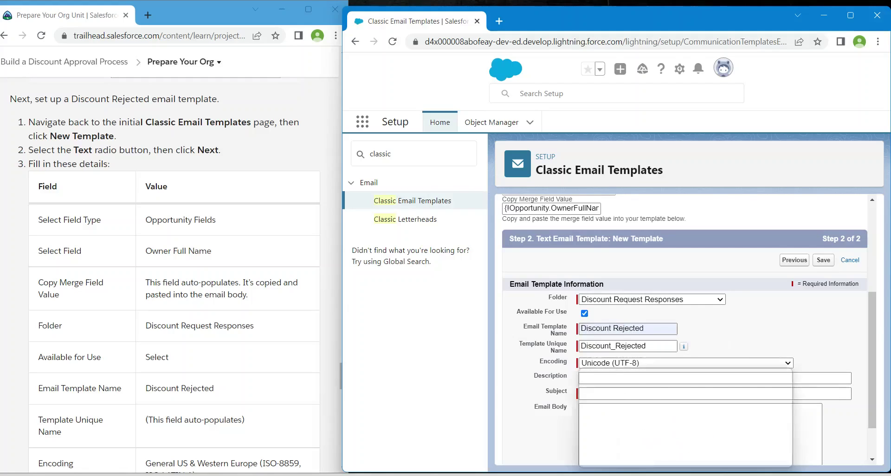
key("Return")
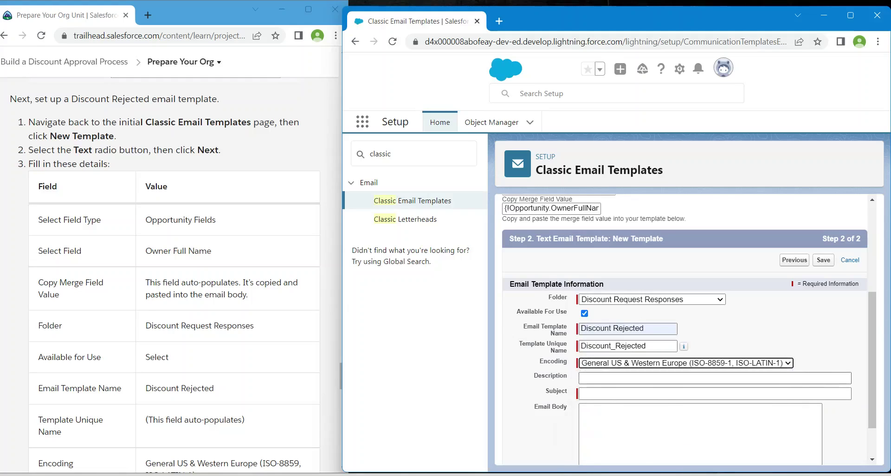
left_click(650, 378)
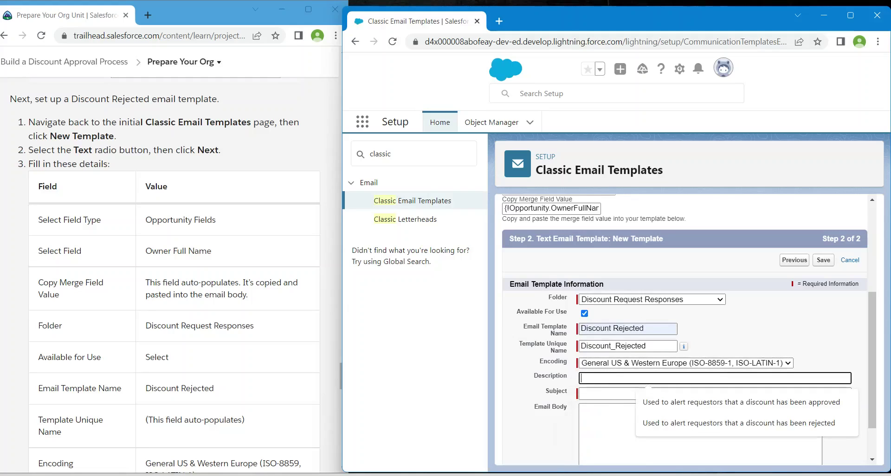
scroll(160, 274, "down", 4)
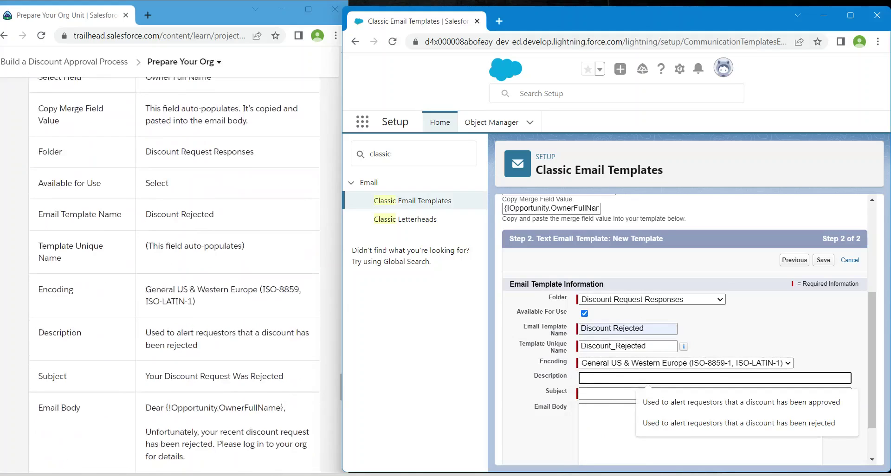
key("Down")
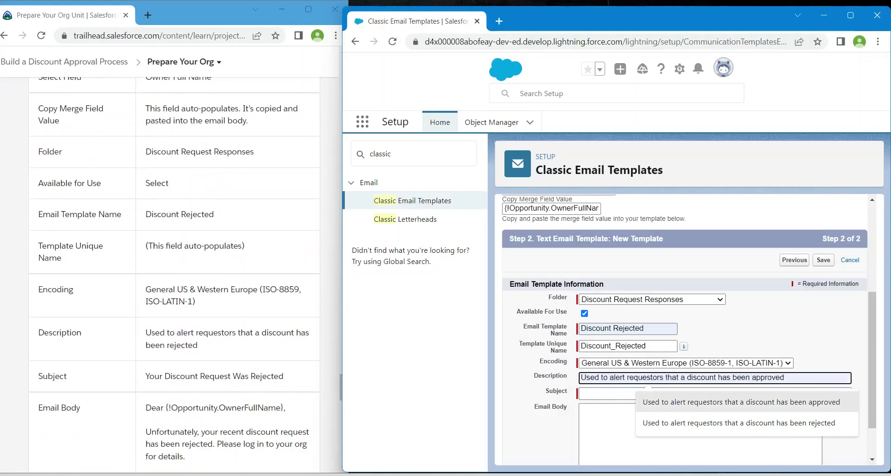
key("Down")
key("Return")
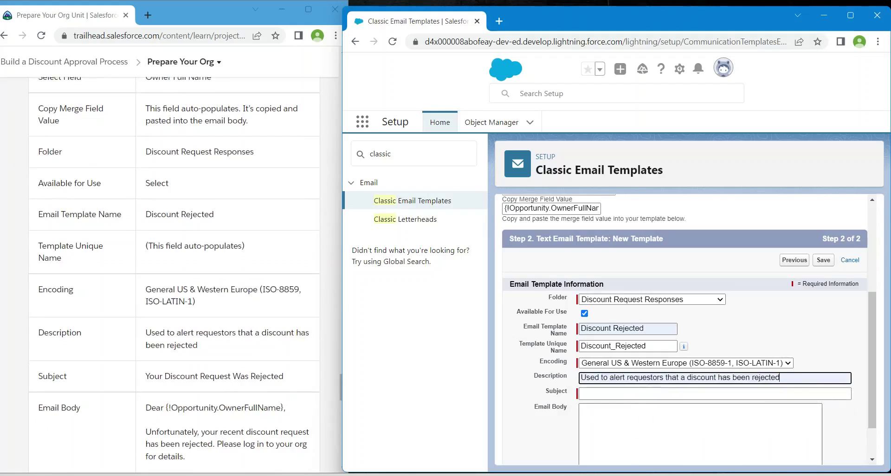
- Set the template's subject to "Your Discount Request Was Rejected"
key("Tab")
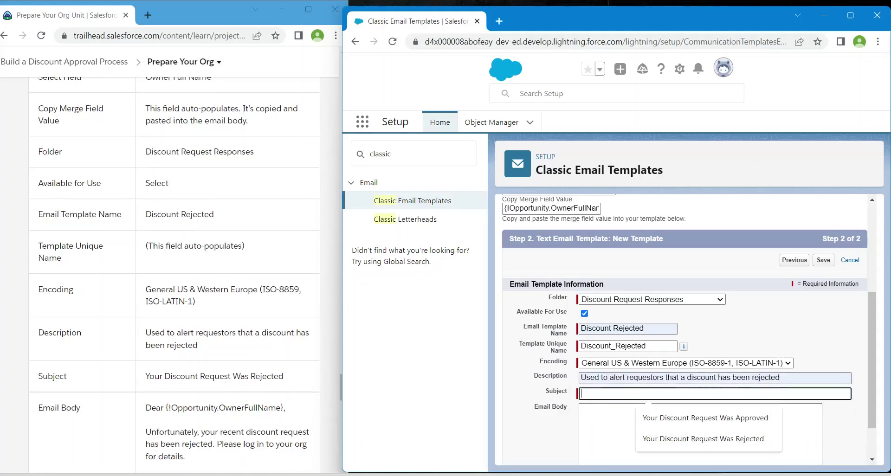
key("Down")
key("Down")
key("Return")
key("Tab")
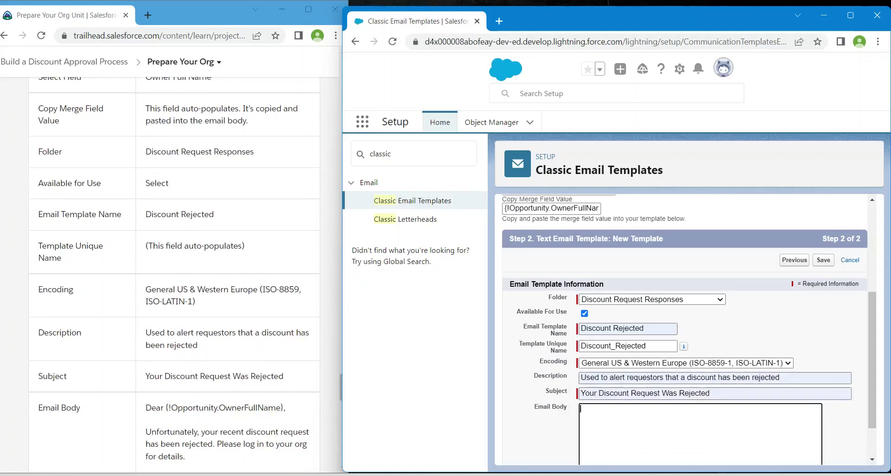
- Copy the full rejection message from the Trailhead instructions into the template's email body and save the template
scroll(174, 278, "down", 3)
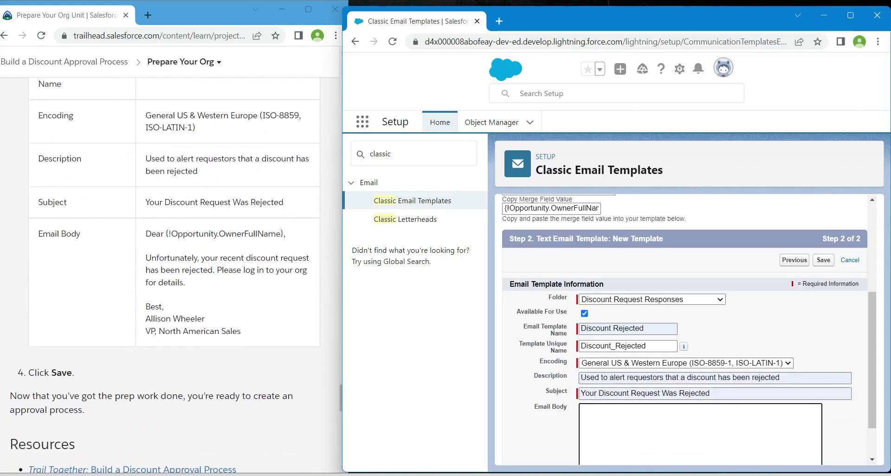
left_click_drag(146, 234, 242, 332)
key("ctrl+c")
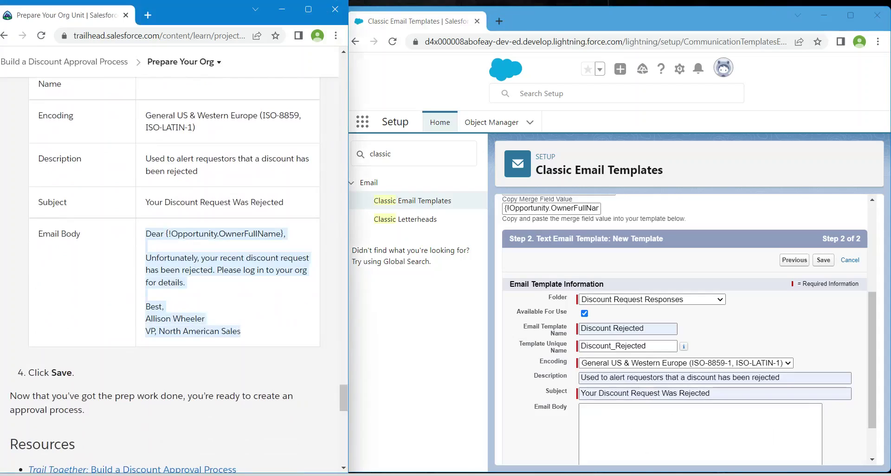
key("alt+Tab")
key("ctrl+v")
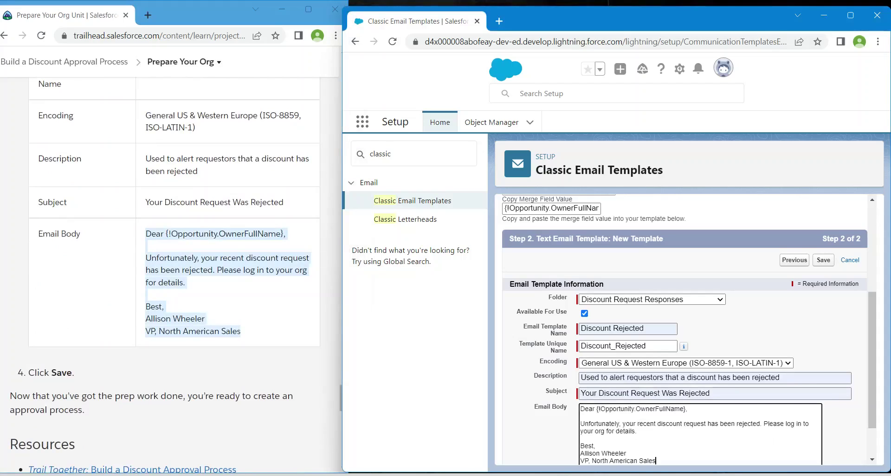
scroll(685, 325, "down", 1)
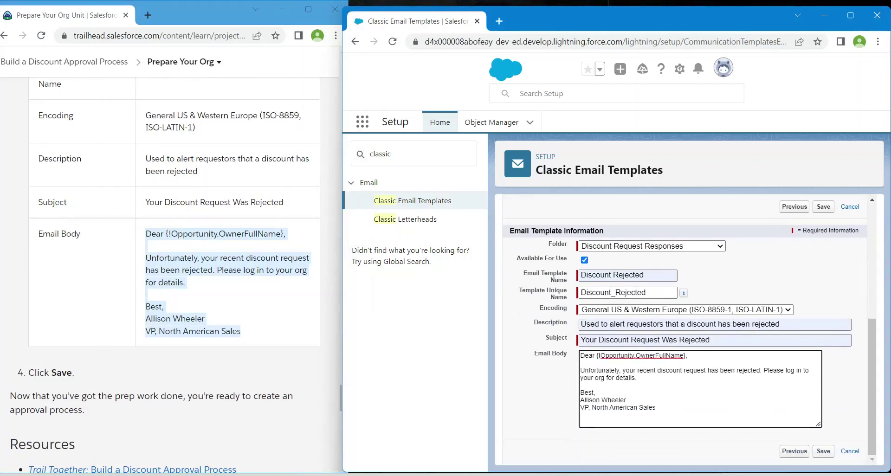
left_click(824, 451)
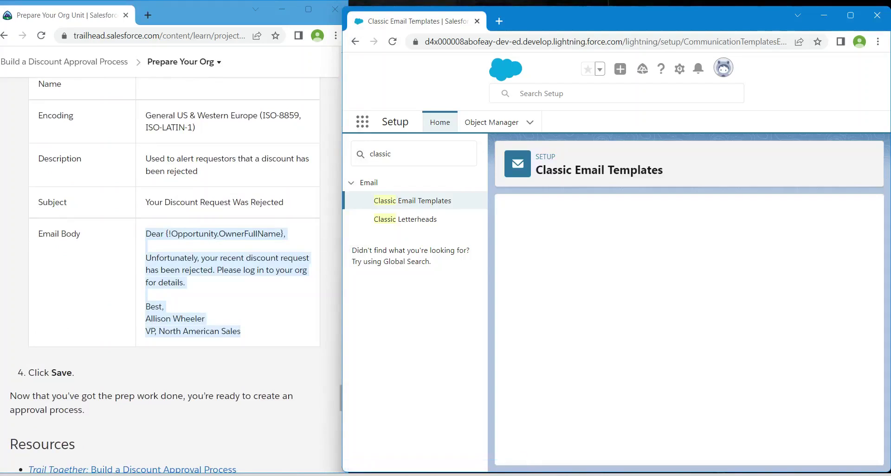
scroll(165, 274, "up", 10)
scroll(165, 274, "up", 15)
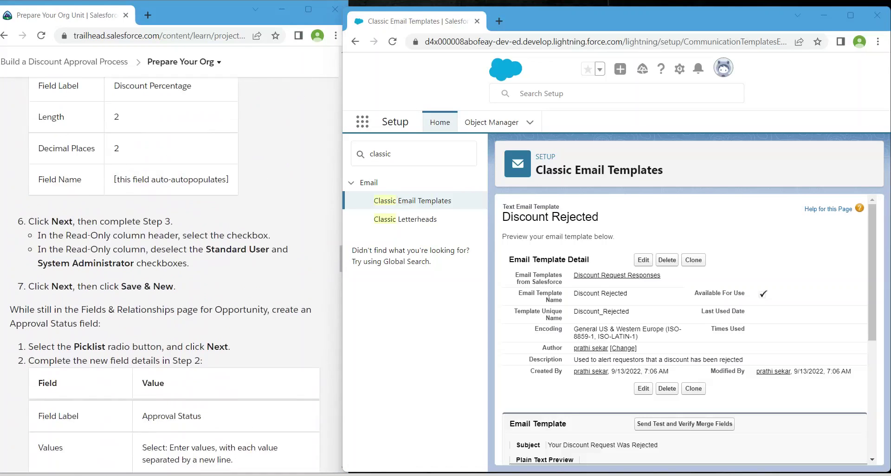
scroll(164, 273, "up", 15)
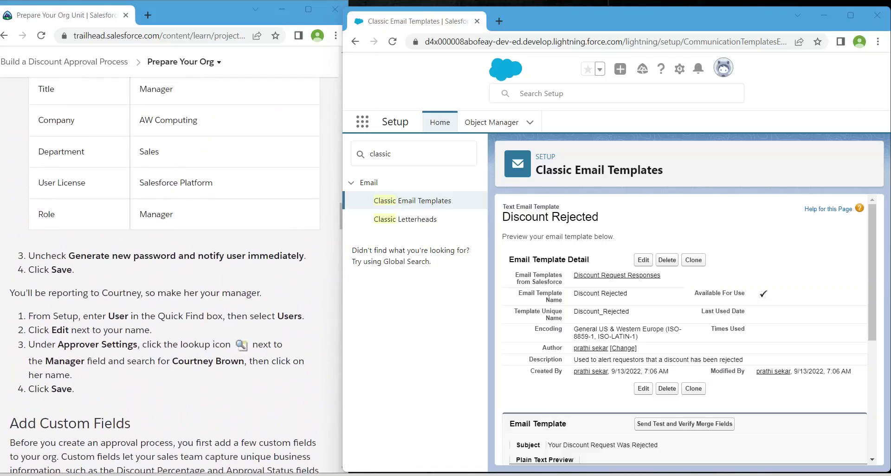
- Review the Trailhead instructions for assigning your manager, and search Setup for "user" to open the Users list
scroll(165, 274, "up", 15)
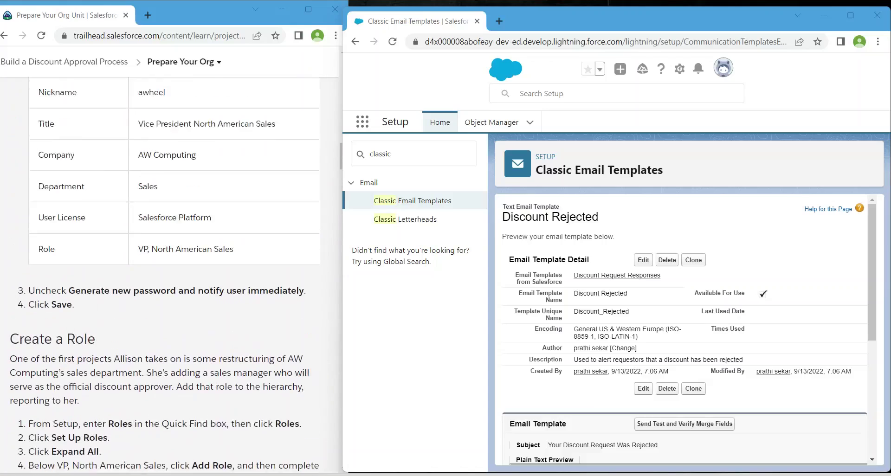
scroll(164, 274, "up", 3)
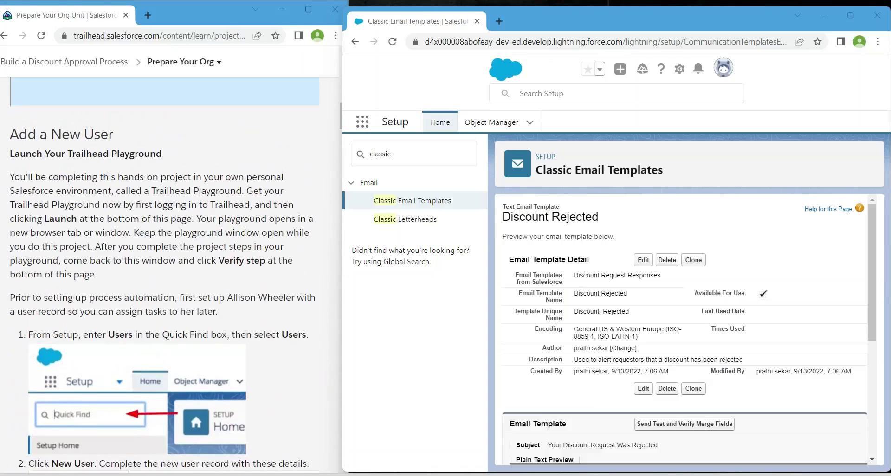
scroll(165, 274, "down", 15)
scroll(165, 274, "down", 15)
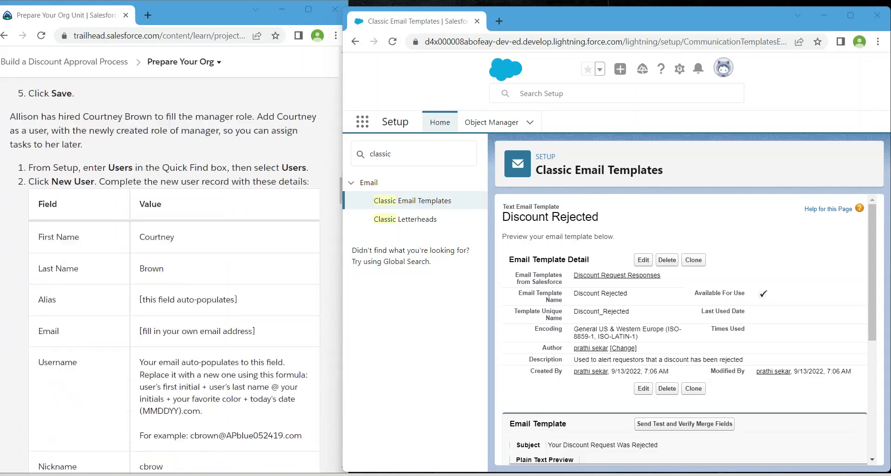
scroll(165, 274, "up", 4)
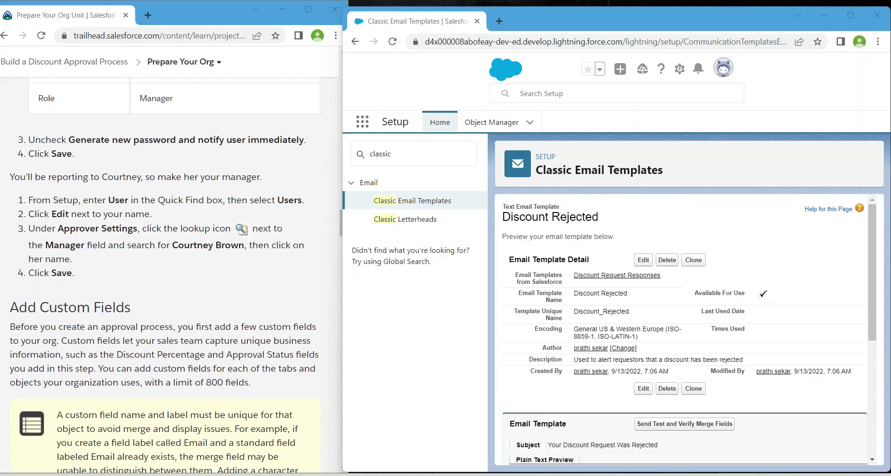
left_click(413, 153)
key("BackSpace")
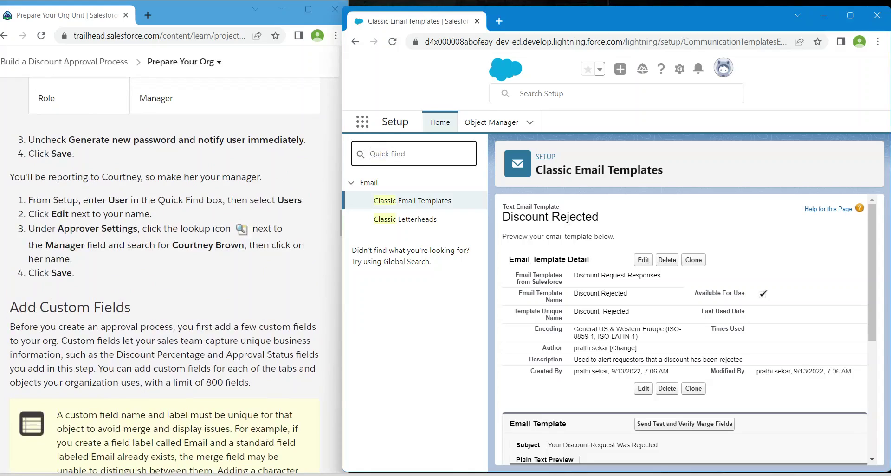
type("user")
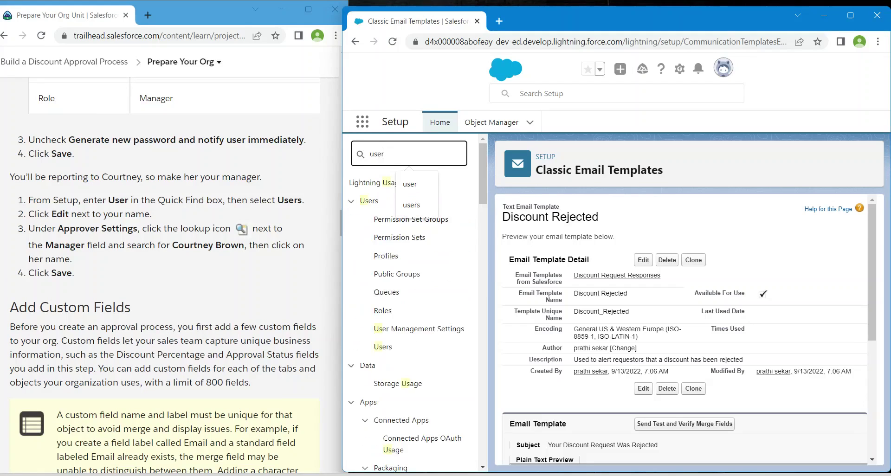
left_click(382, 329)
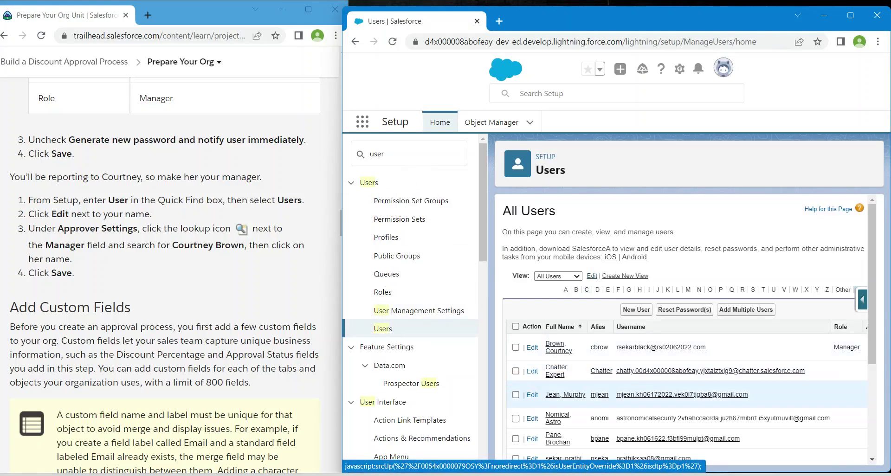
- Edit your own user record, set Manager under Approver Settings to the user holding the Manager role, and save
scroll(682, 303, "down", 3)
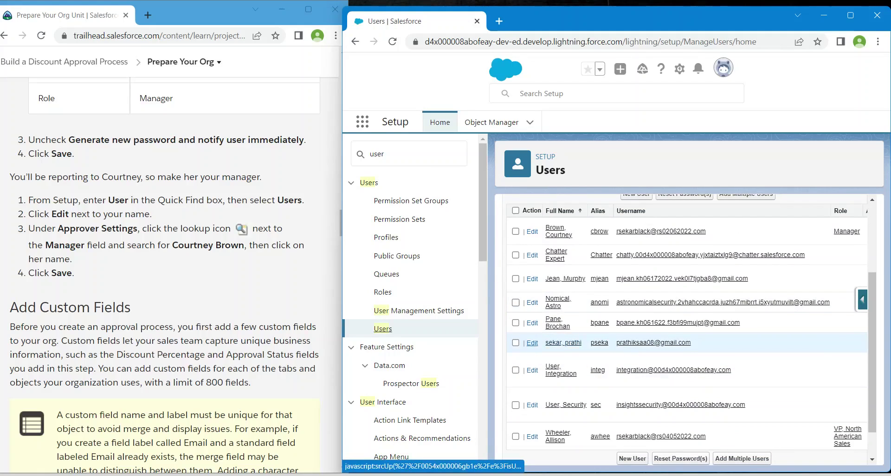
left_click(532, 343)
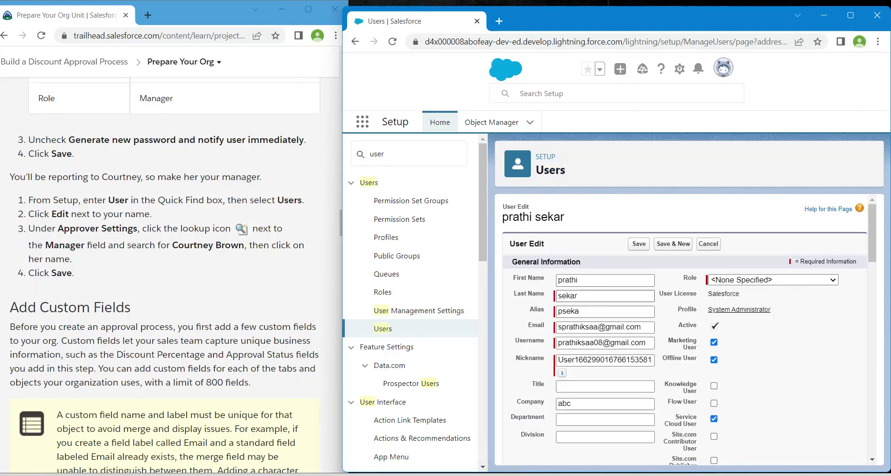
scroll(686, 330, "down", 5)
scroll(685, 330, "down", 10)
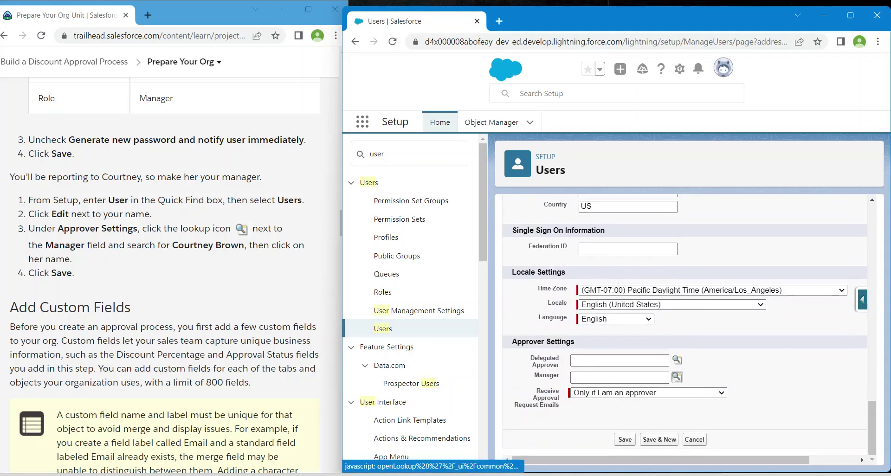
left_click(677, 377)
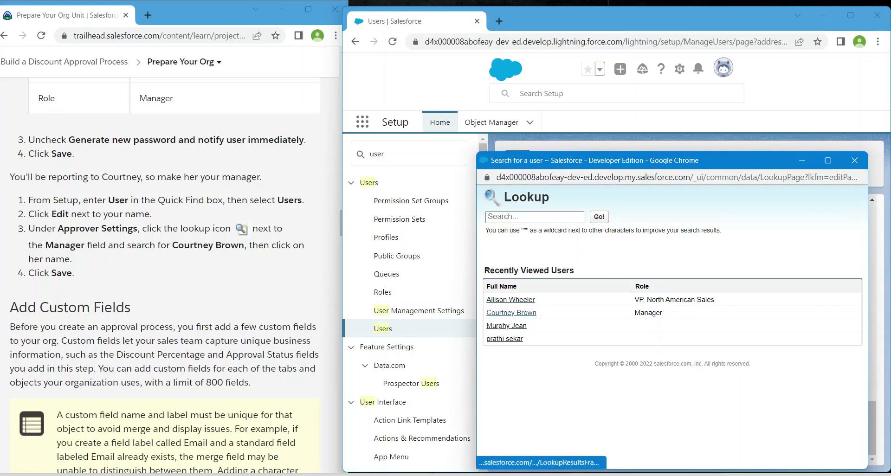
left_click(511, 312)
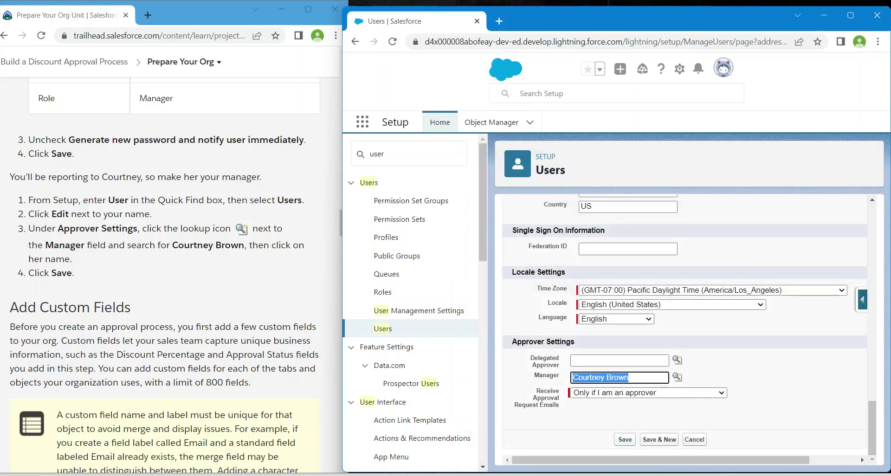
left_click(625, 439)
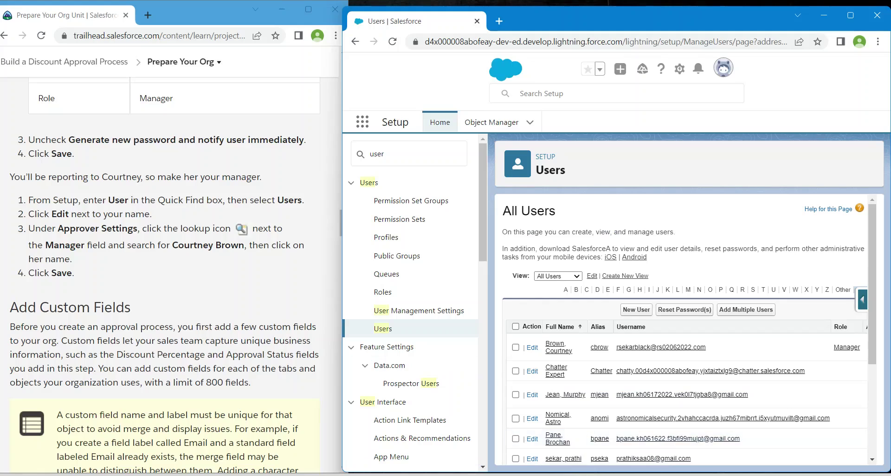
- Go to the Verify Step section at the end of the Trailhead unit
scroll(164, 273, "down", 15)
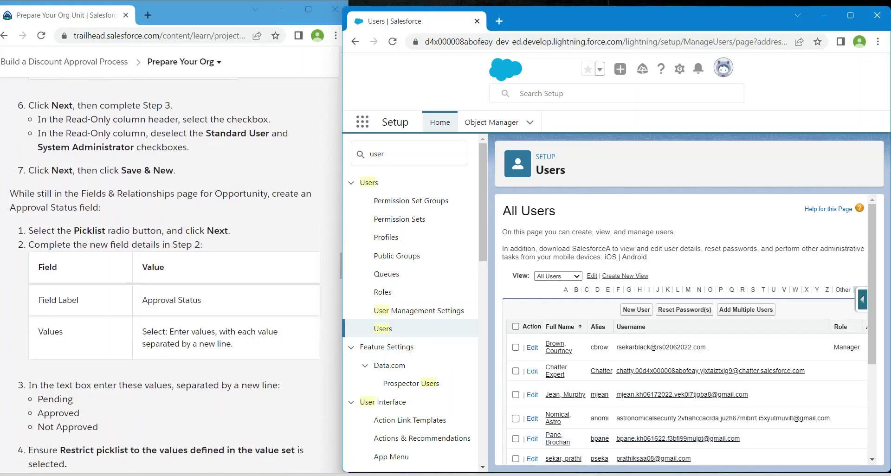
scroll(165, 274, "down", 1)
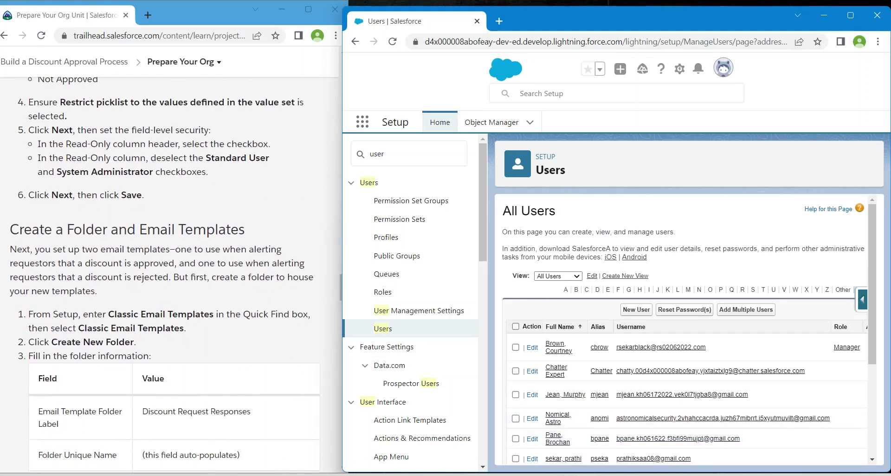
scroll(165, 232, "down", 15)
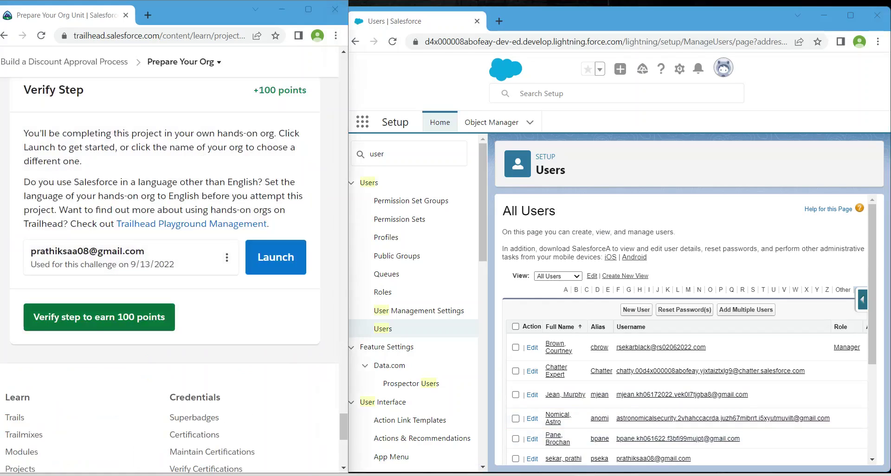
- Verify the completed Prepare Your Org step and continue to the Create an Approval Process unit's setup instructions
left_click(99, 317)
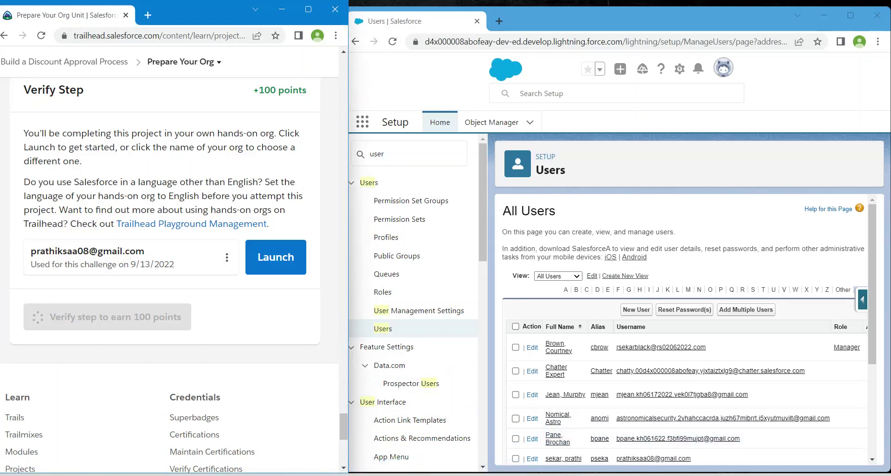
left_click(418, 260)
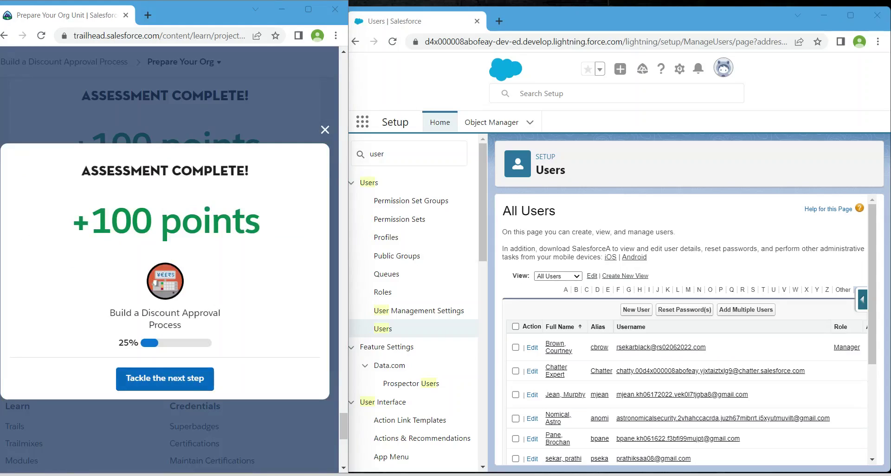
left_click(165, 378)
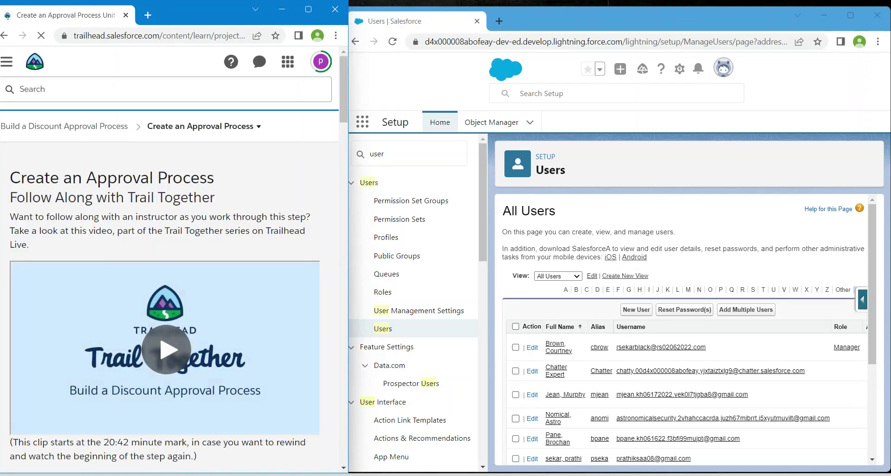
scroll(172, 259, "down", 15)
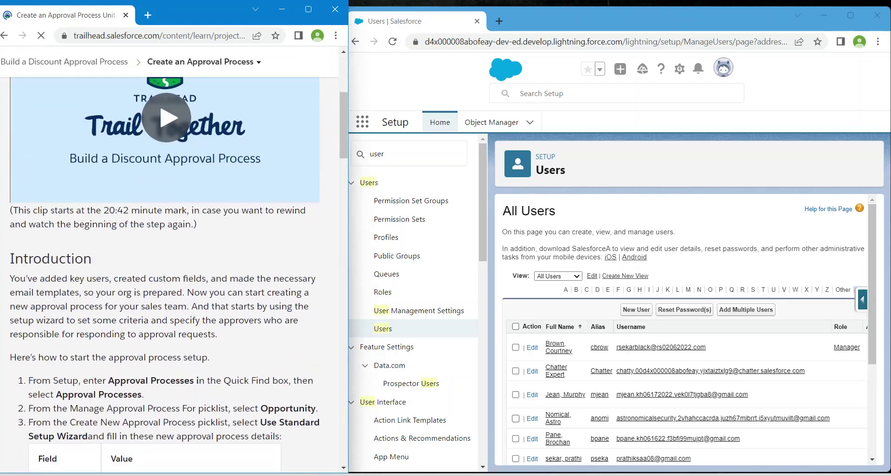
scroll(171, 260, "up", 4)
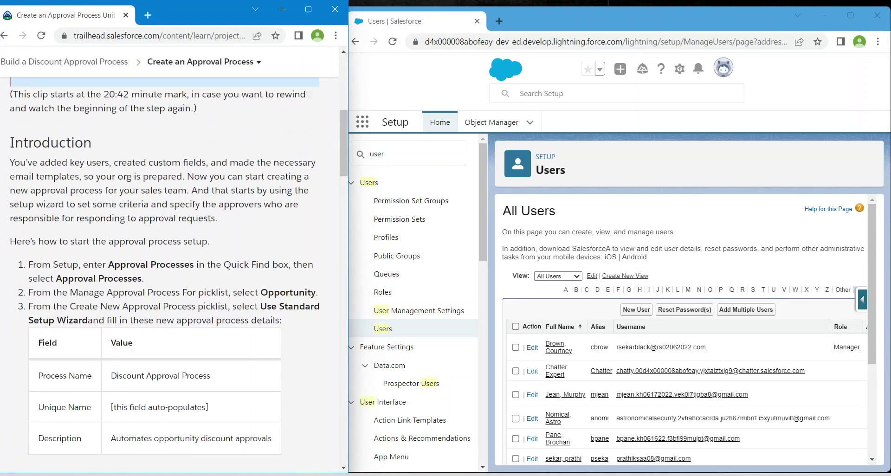
scroll(172, 260, "down", 3)
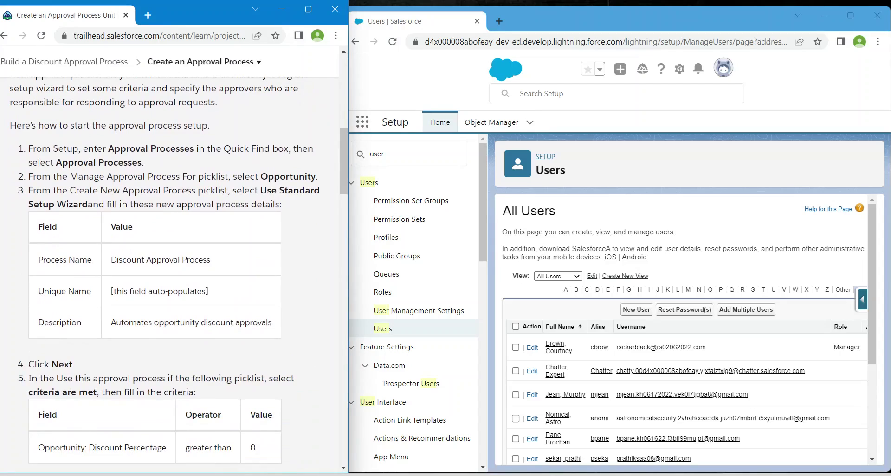
- Search Salesforce Setup for "approval" and open the Approval Processes page
left_click_drag(393, 154, 369, 155)
key("BackSpace")
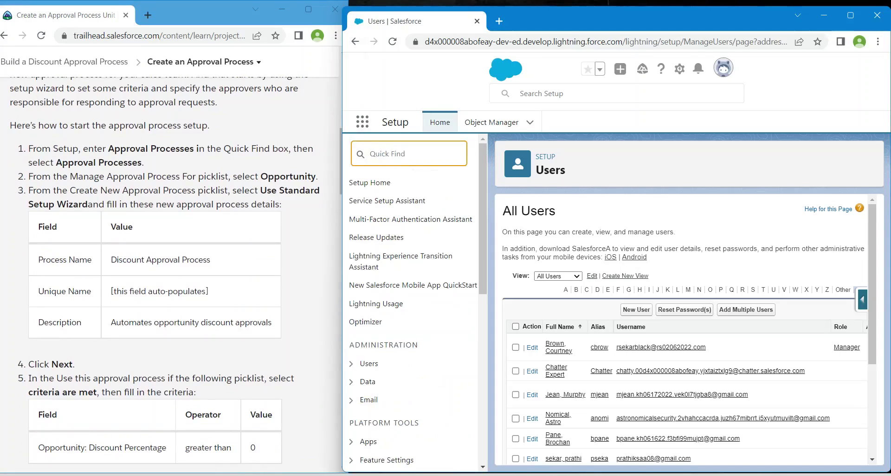
type("approval")
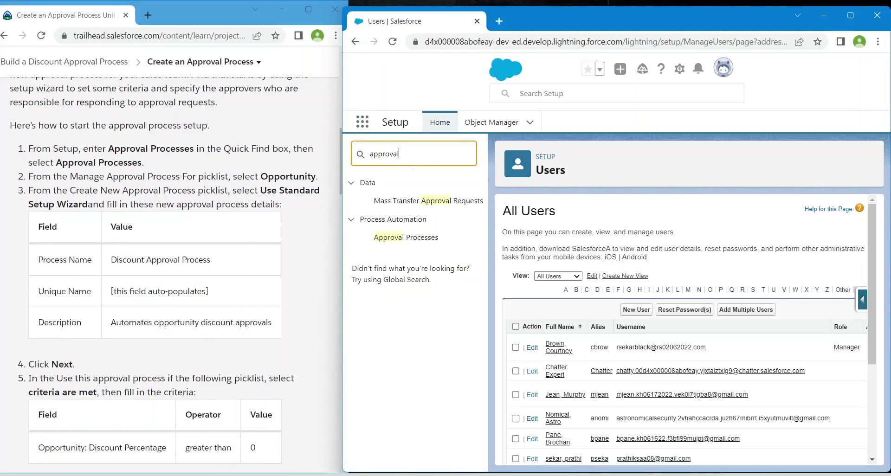
left_click(406, 237)
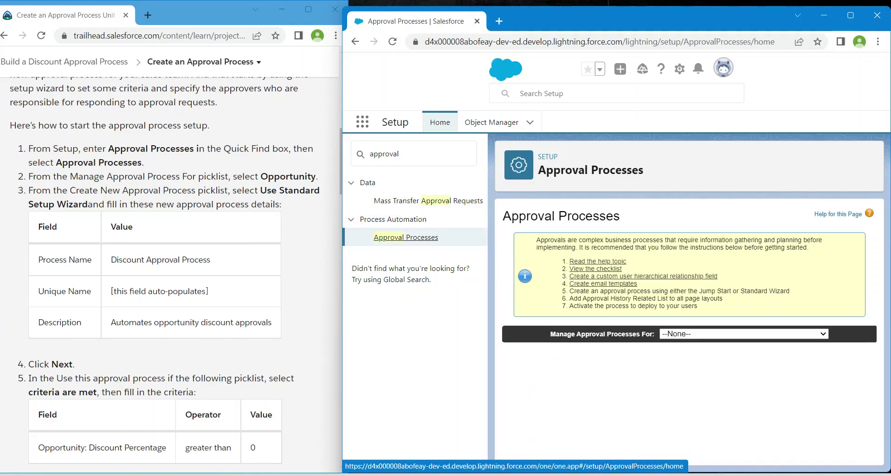
- Manage approval processes for Opportunity and start a new one with the Standard Setup Wizard
left_click(744, 334)
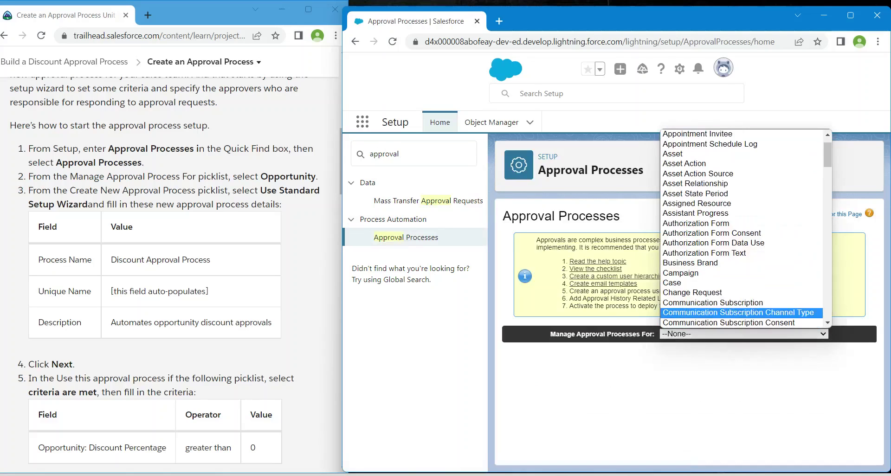
scroll(742, 277, "down", 20)
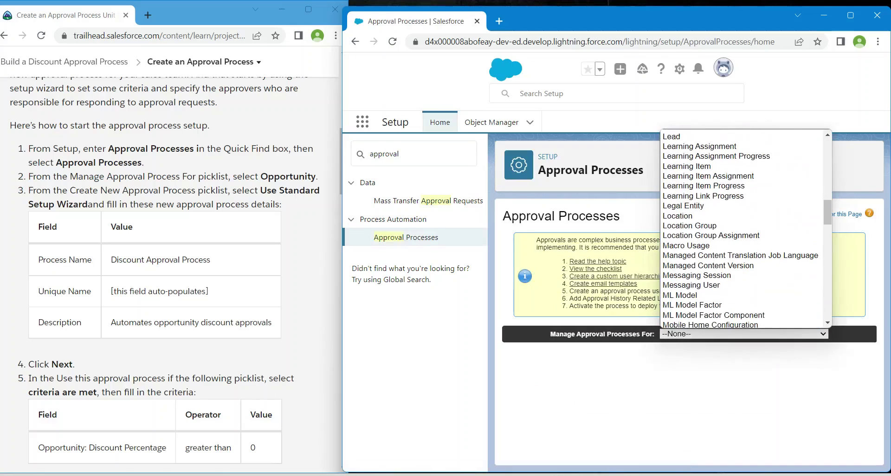
scroll(743, 278, "up", 10)
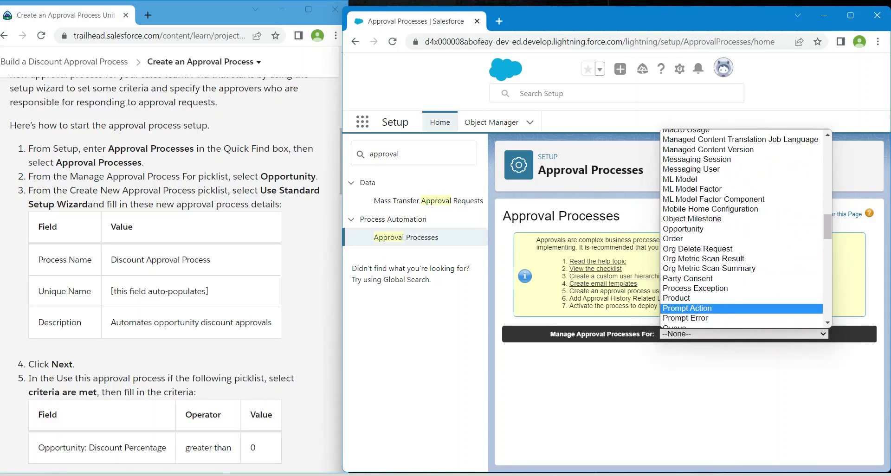
left_click(683, 229)
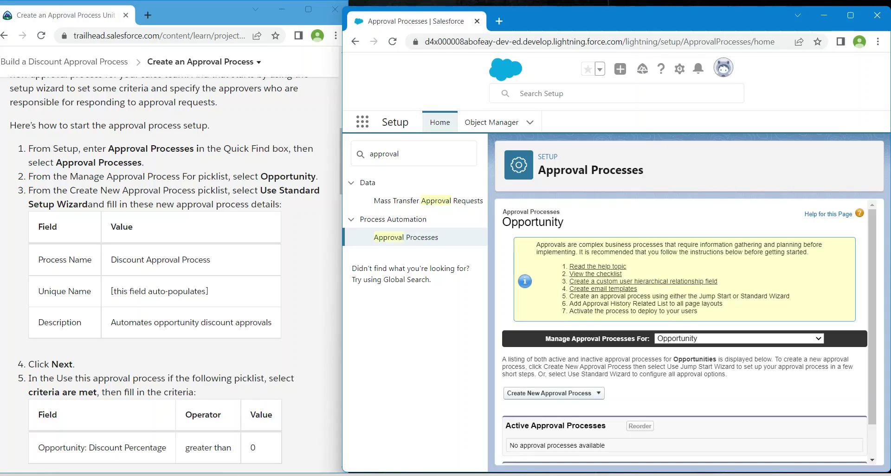
left_click(553, 393)
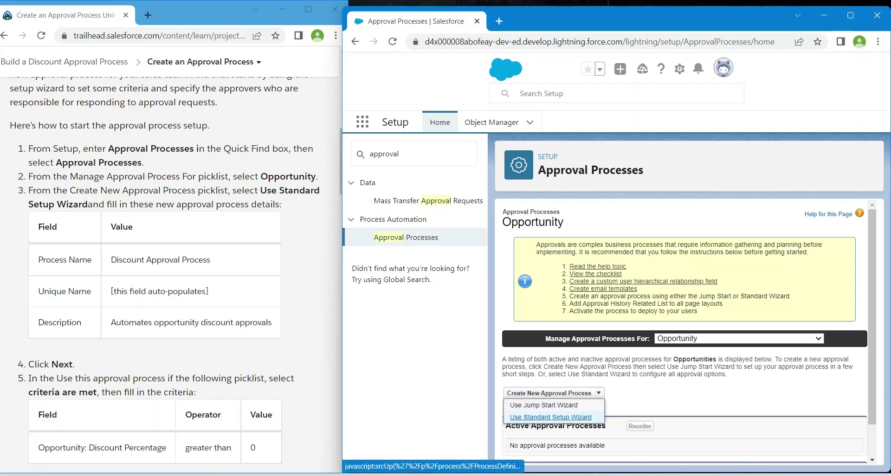
left_click(550, 418)
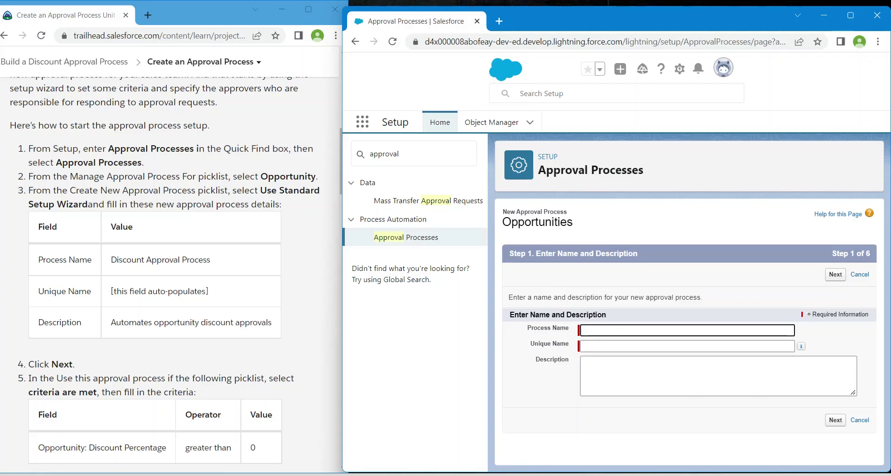
- Name the new process Discount Approval Process and have its unique name filled in automatically
left_click(687, 330)
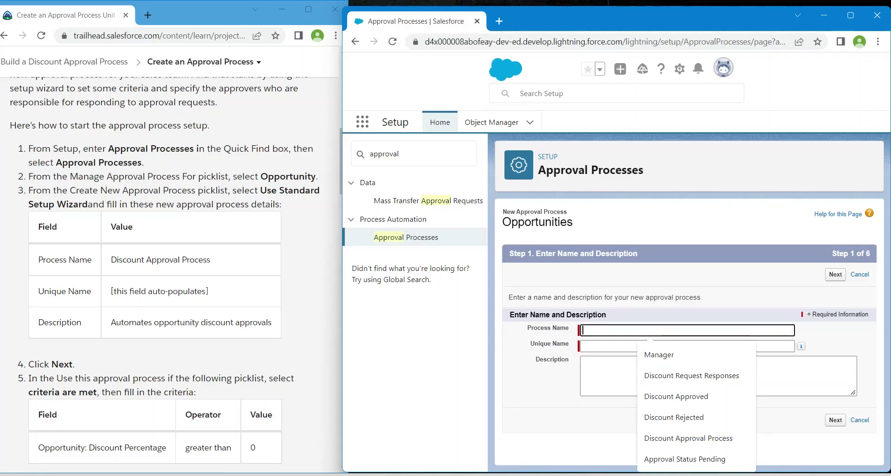
key("Down")
key("Down")
key("Down")
key("Down")
key("Down")
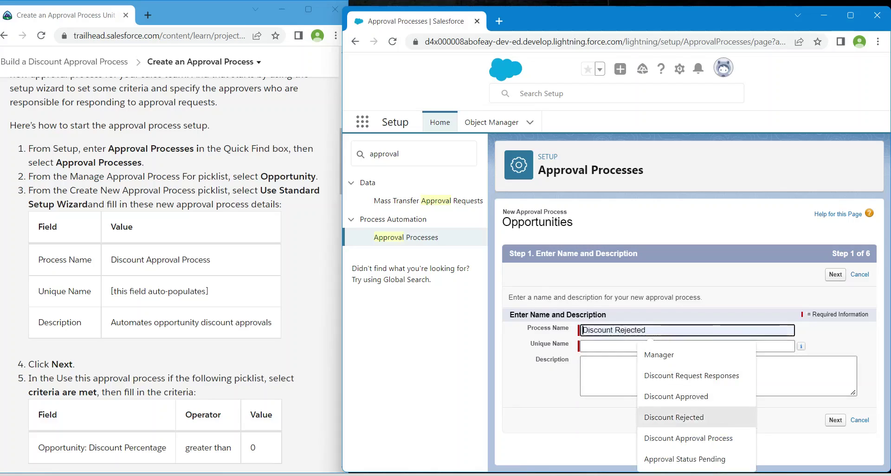
key("Return")
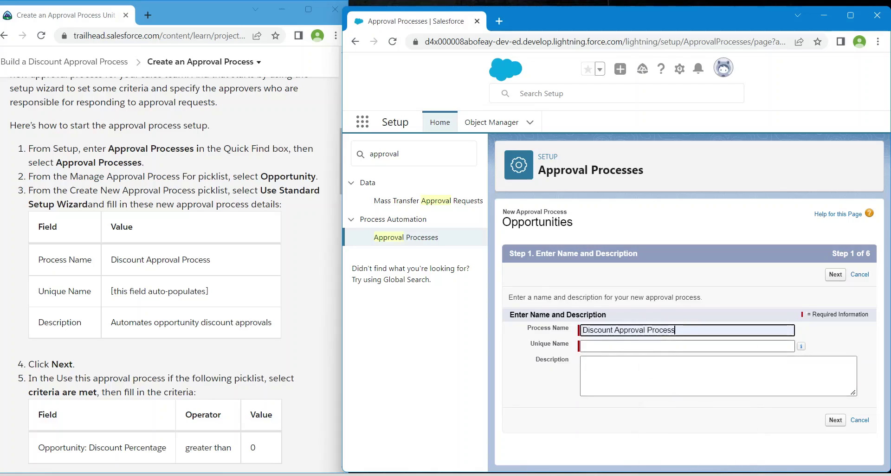
key("Tab")
key("Tab")
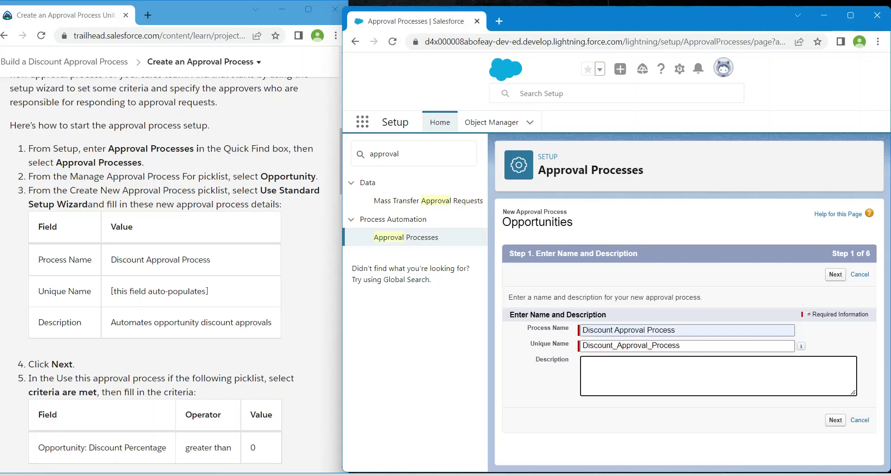
- Copy the description "Automates opportunity discount approvals" from the instructions into the process description and continue to the entry criteria
left_click_drag(111, 322, 271, 322)
key("ctrl+c")
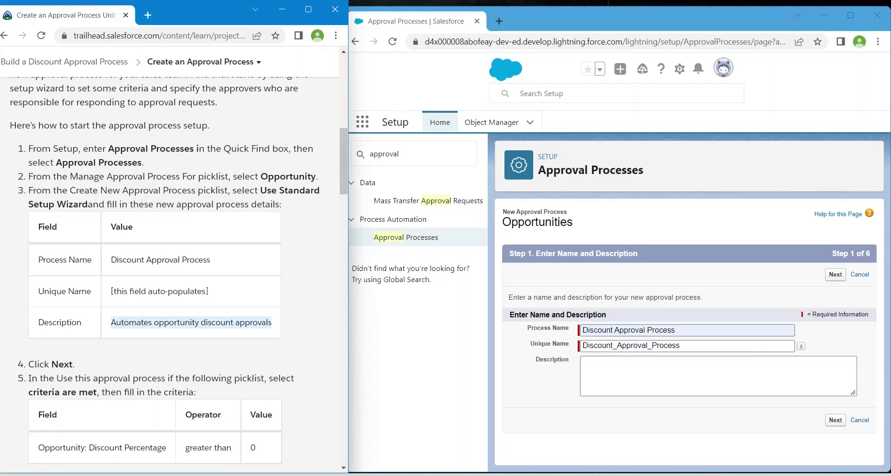
key("alt+Tab")
key("ctrl+v")
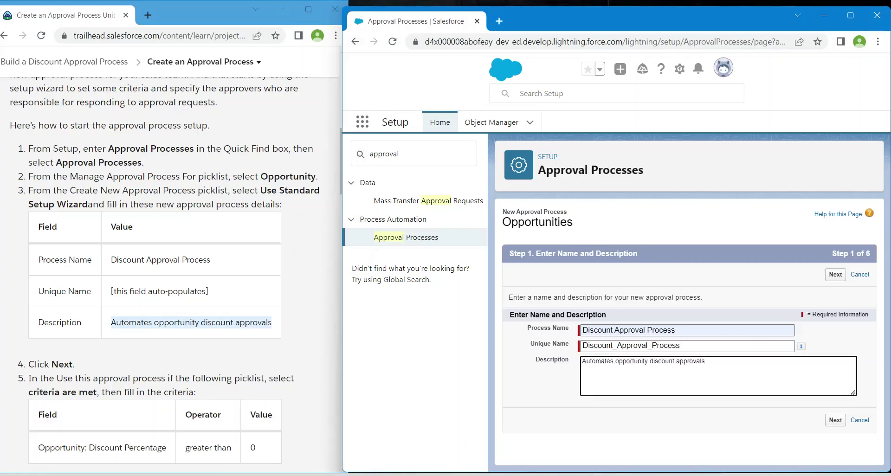
left_click(835, 420)
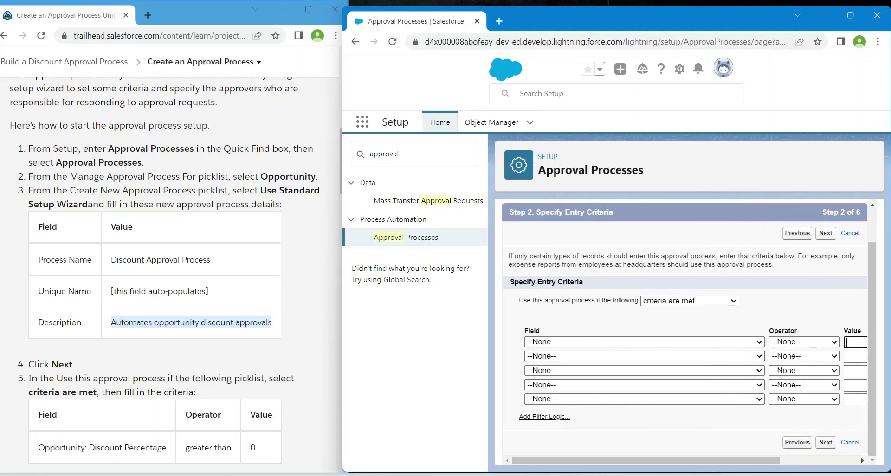
- Set the entry criterion to Opportunity: Discount Percentage greater than 0 and continue to the approver settings
scroll(169, 274, "down", 4)
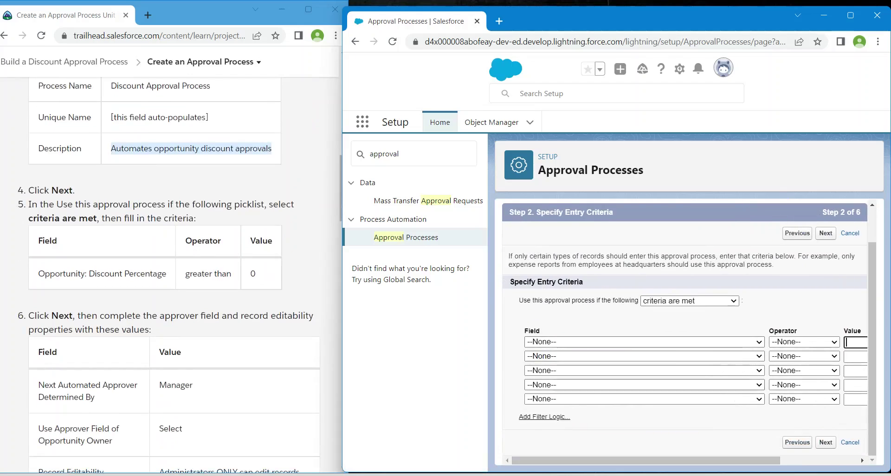
left_click(644, 343)
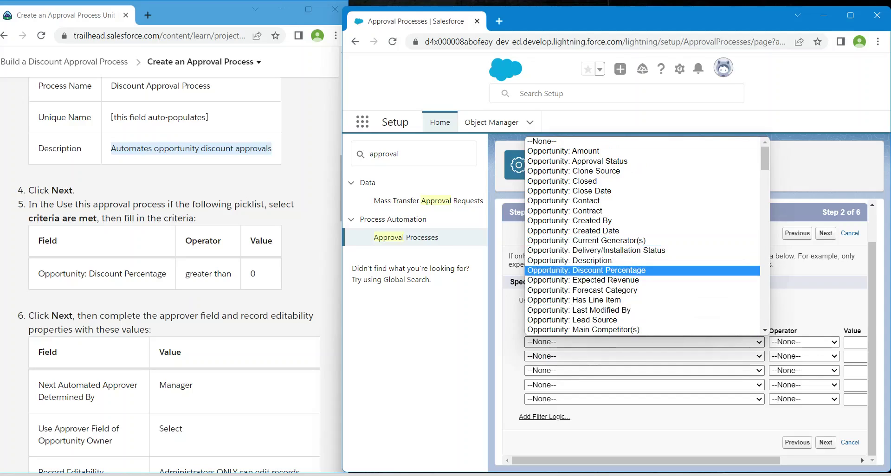
left_click(586, 270)
left_click(804, 342)
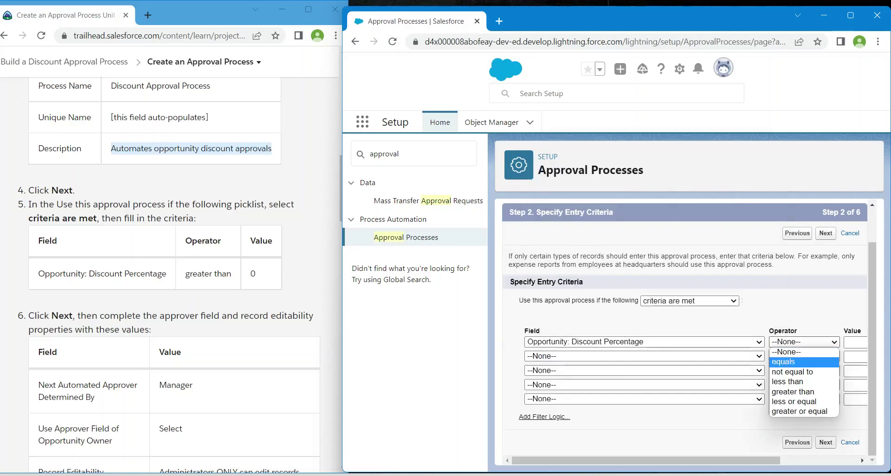
left_click(793, 392)
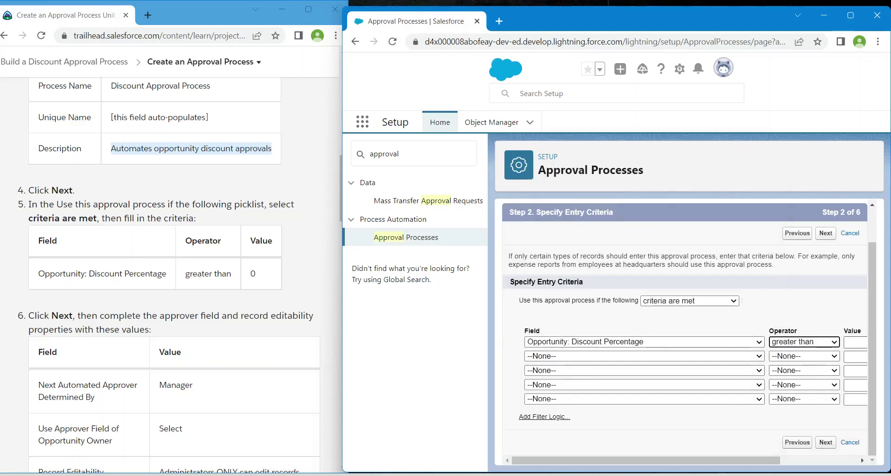
left_click(854, 342)
type("0")
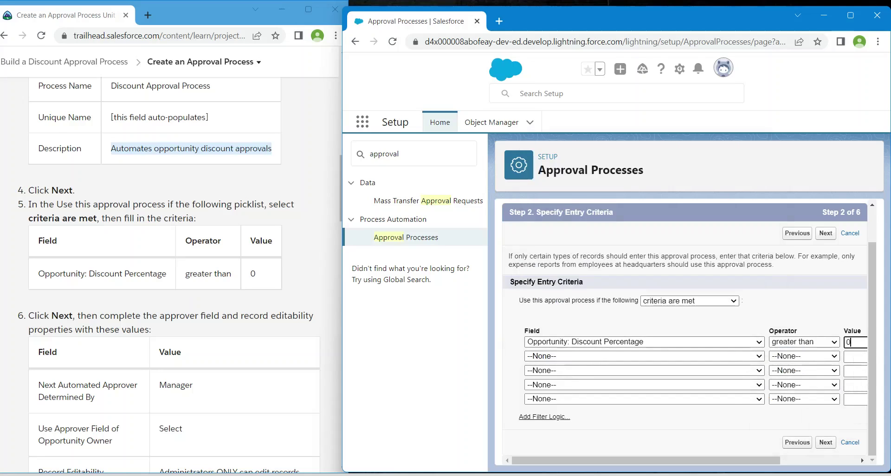
key("Return")
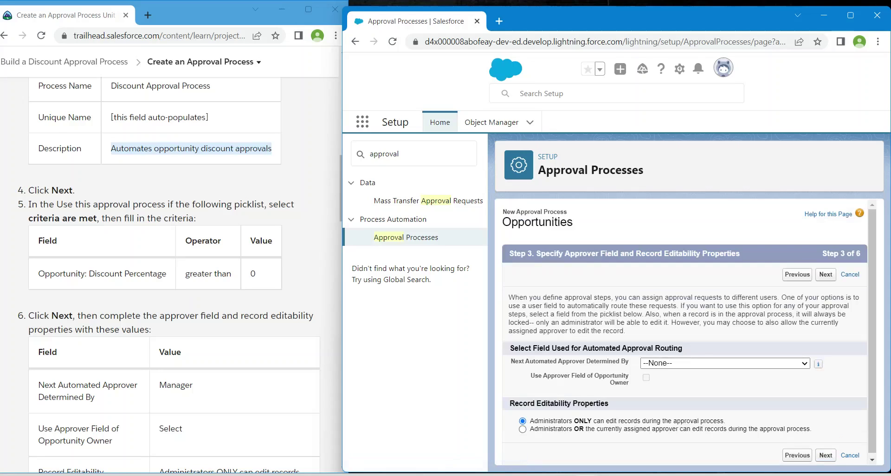
- Set the next automated approver to Manager and continue past the notification template step, leaving the email template blank
scroll(172, 274, "down", 3)
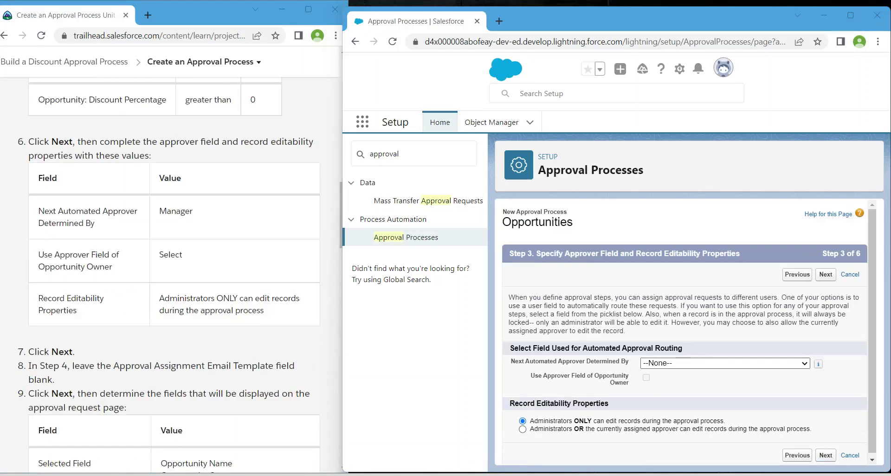
left_click(725, 363)
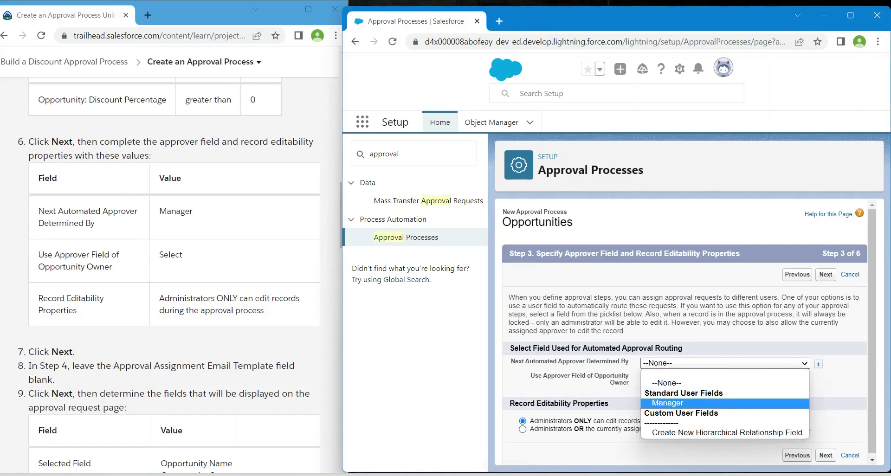
left_click(659, 404)
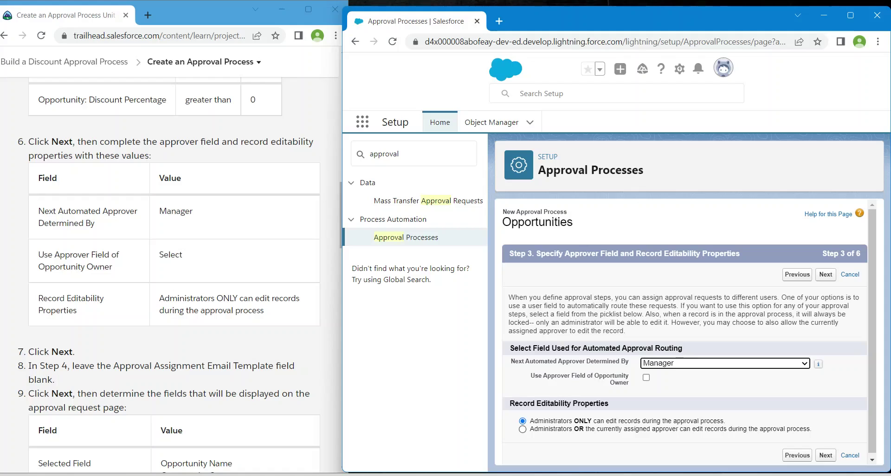
left_click(825, 455)
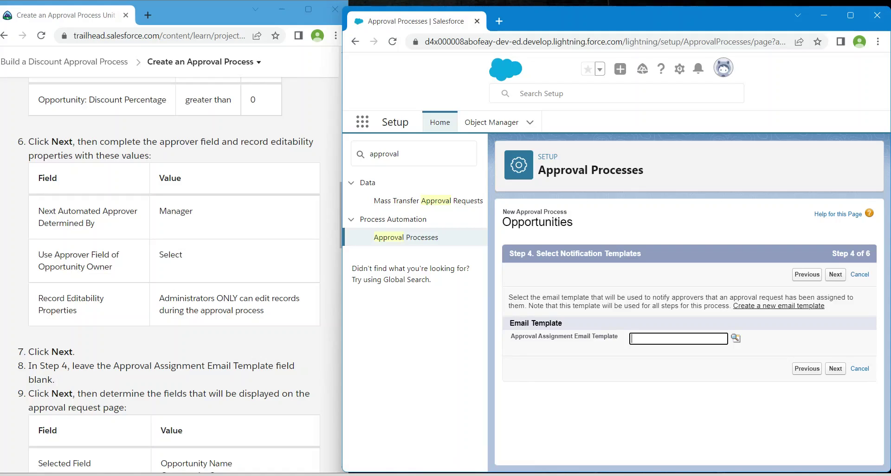
left_click(835, 368)
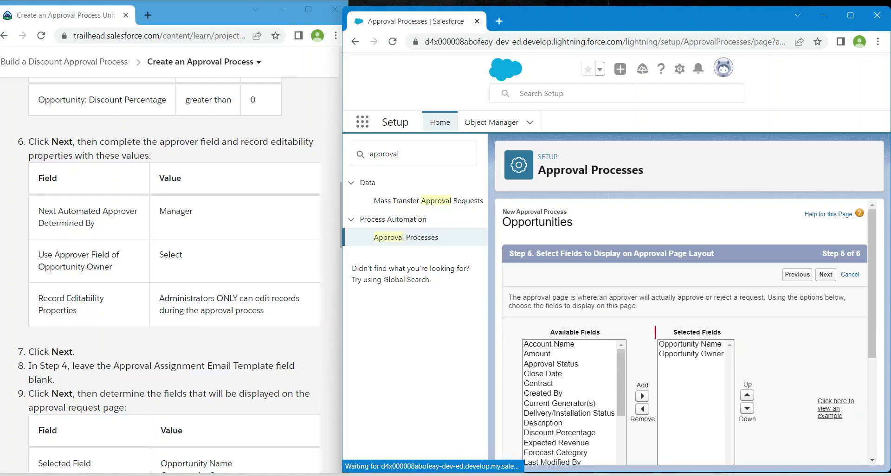
- Add Amount and Discount Percentage to the selected fields for the approval page layout
scroll(174, 279, "down", 5)
scroll(174, 278, "down", 1)
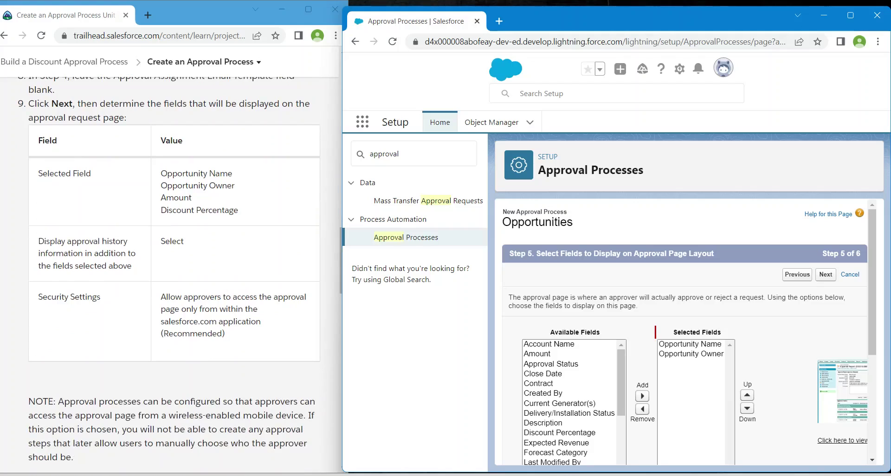
left_click(536, 354)
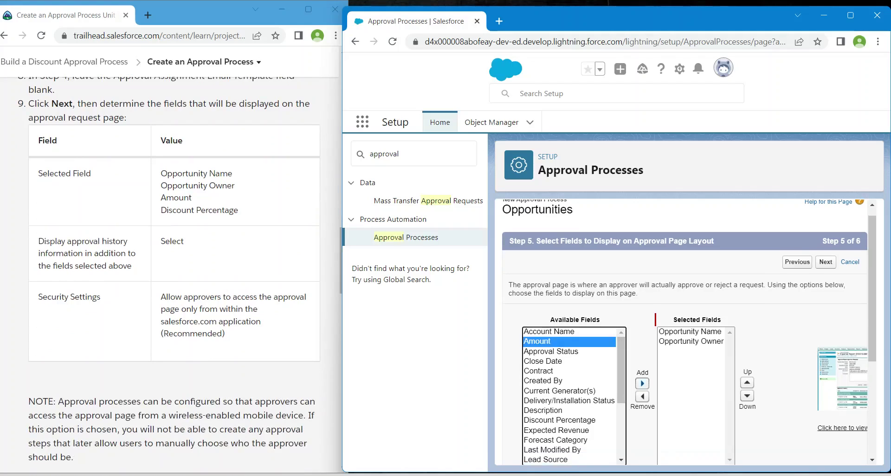
left_click(643, 383)
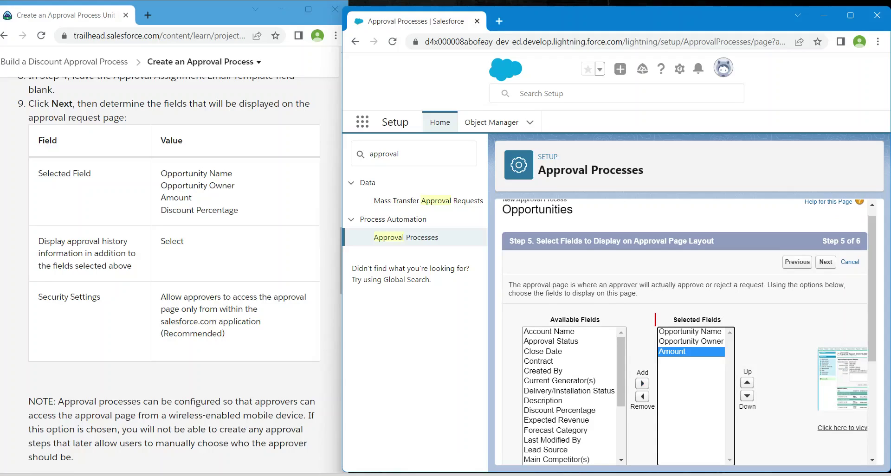
left_click(559, 410)
left_click(643, 383)
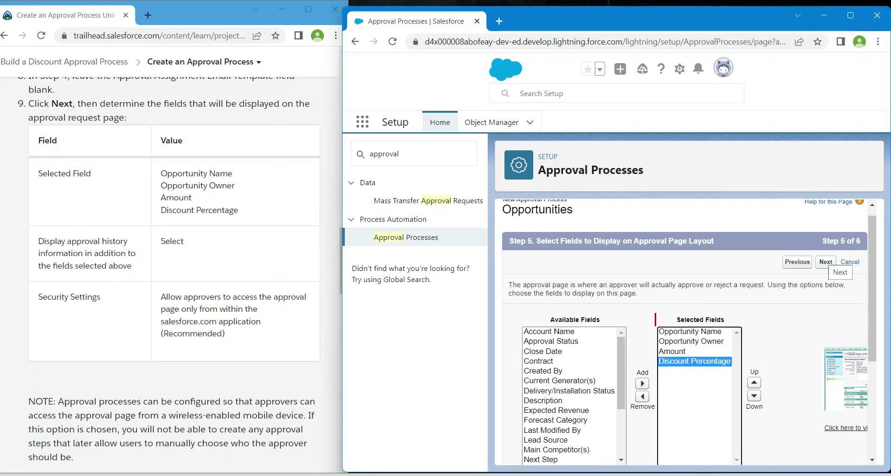
- Enable displaying approval history information in addition to the selected fields and continue to the initial submitters
scroll(754, 396, "down", 3)
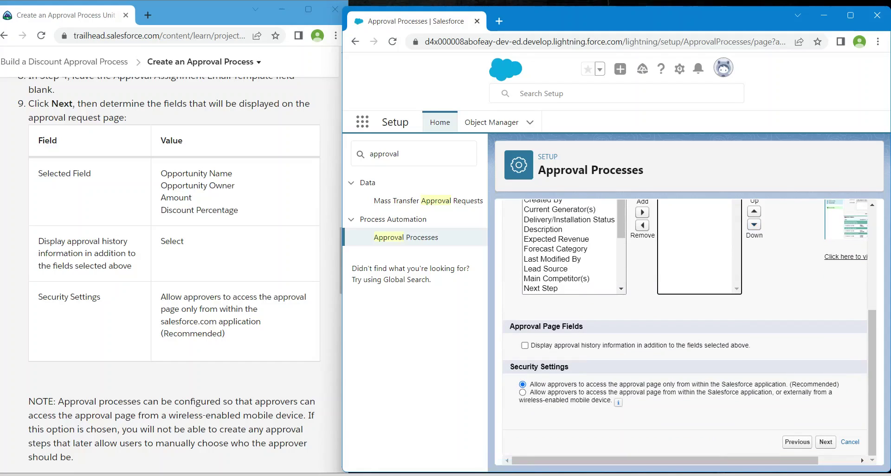
left_click(525, 346)
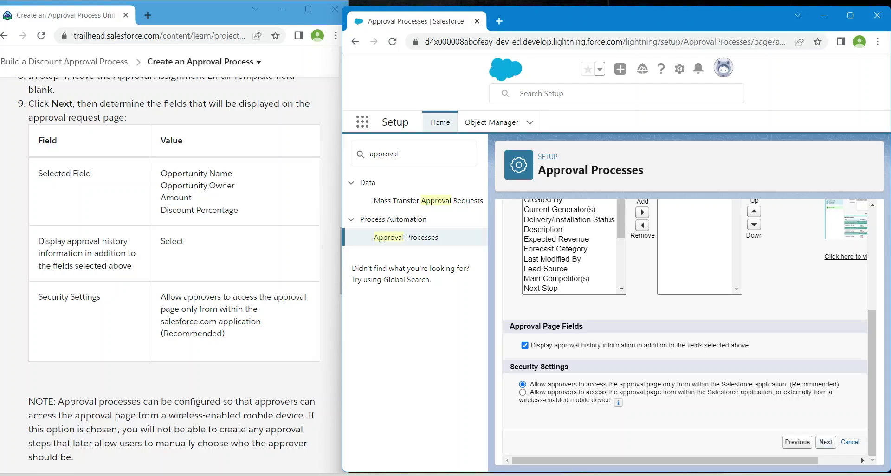
left_click(826, 442)
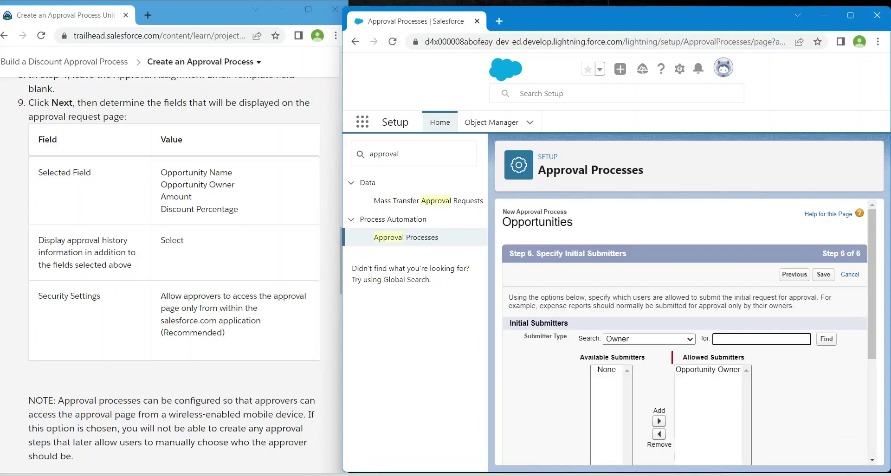
- Keep Owner as the submitter type with Opportunity Owner allowed, leave recalling of requests deselected, and save the approval process
scroll(172, 273, "down", 5)
scroll(172, 274, "down", 1)
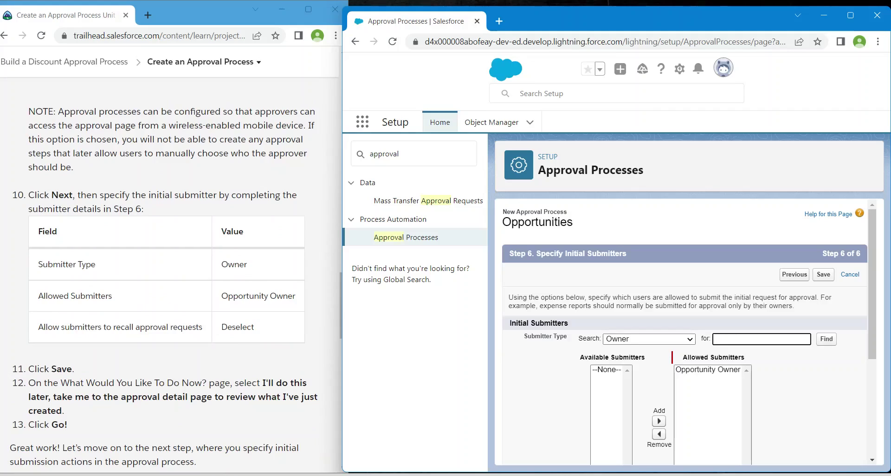
key("shift+Tab")
key("alt+Down")
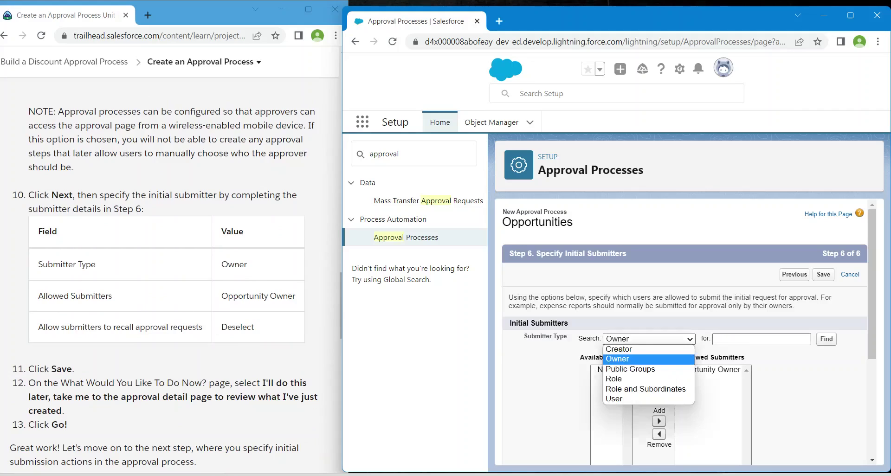
key("Return")
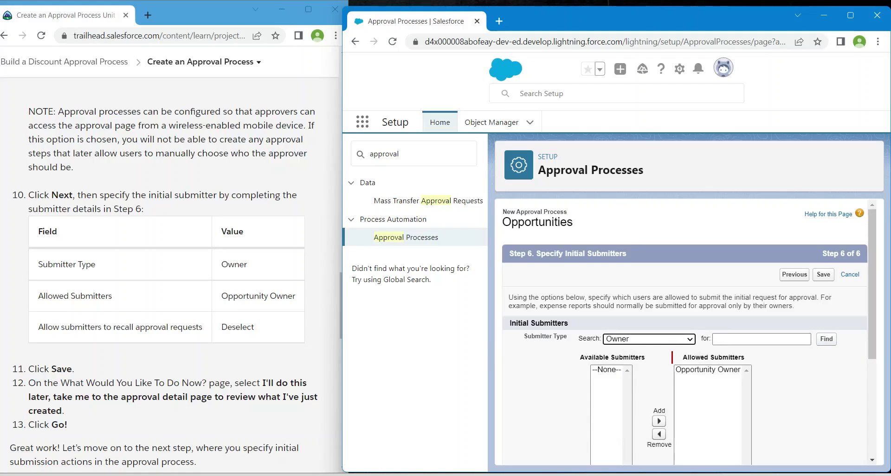
scroll(685, 332, "down", 1)
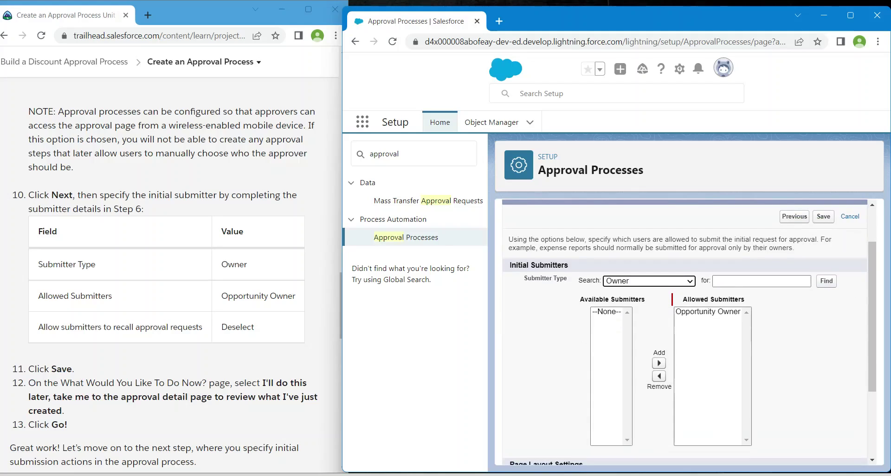
scroll(684, 332, "down", 2)
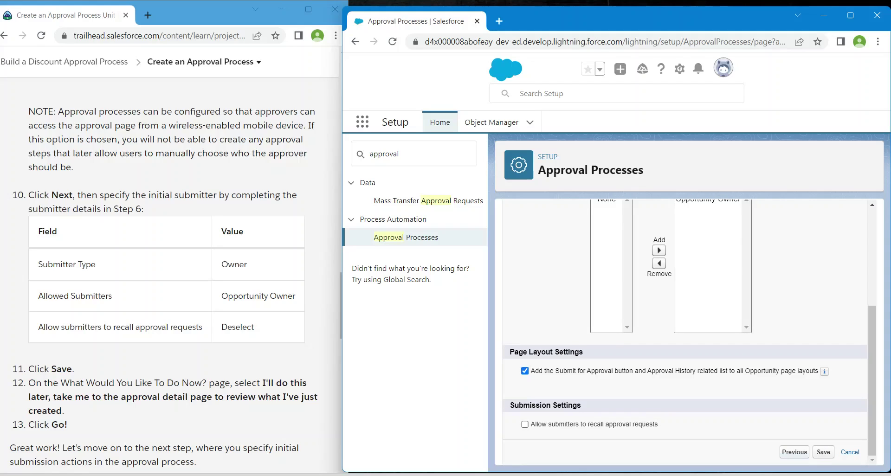
left_click(824, 452)
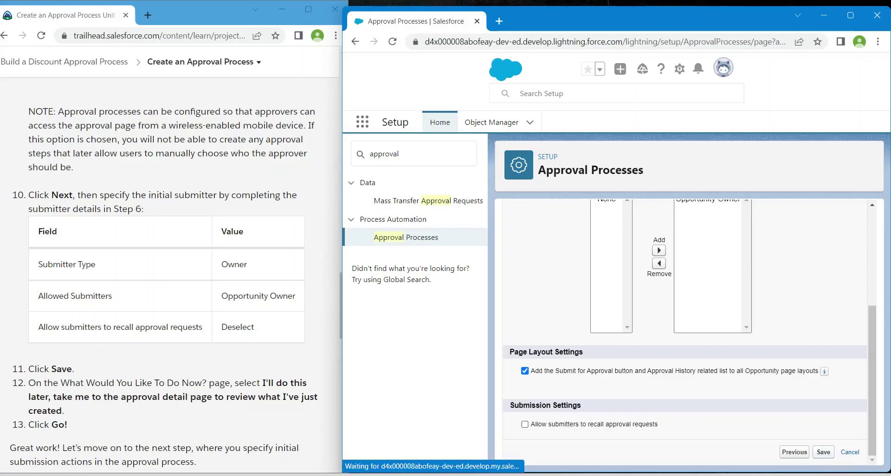
- Choose to create the approval step later and go to the approval detail page to review the process
scroll(168, 274, "down", 4)
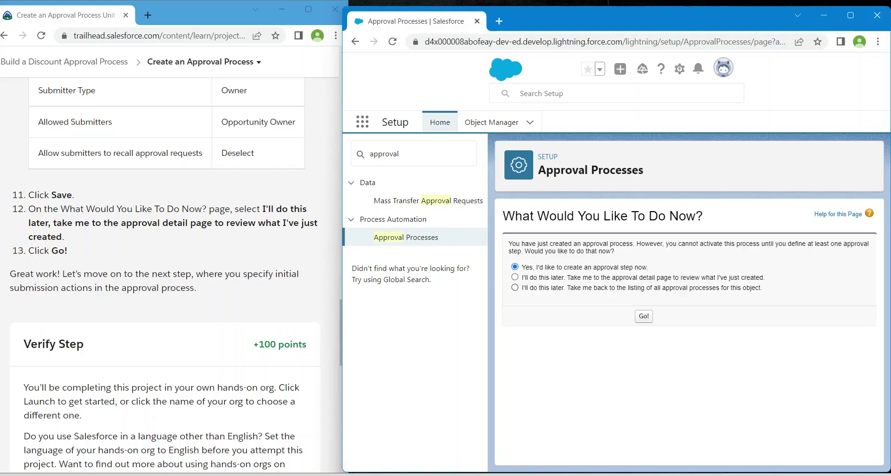
left_click(515, 277)
left_click(644, 316)
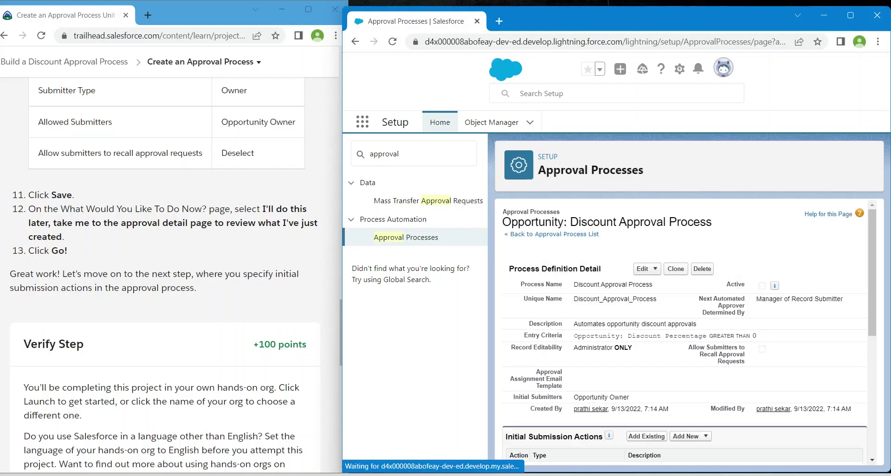
- Verify the Create an Approval Process step in Trailhead and proceed to the project's next step
scroll(167, 233, "down", 2)
scroll(167, 232, "down", 3)
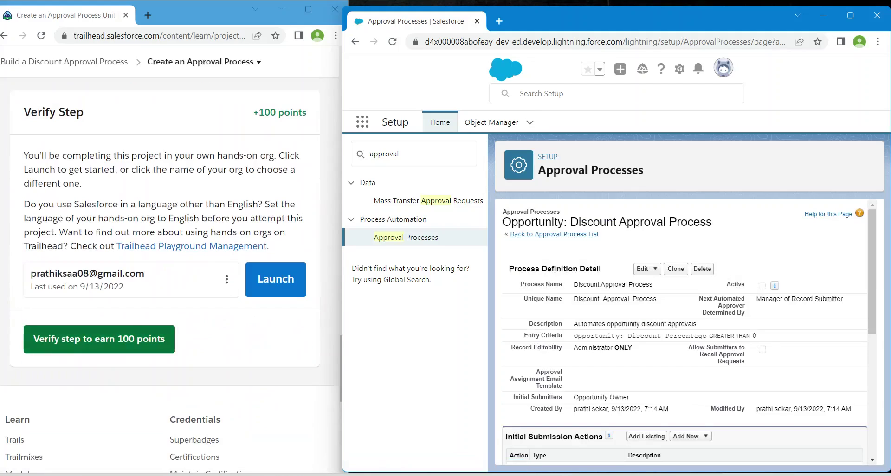
left_click(99, 339)
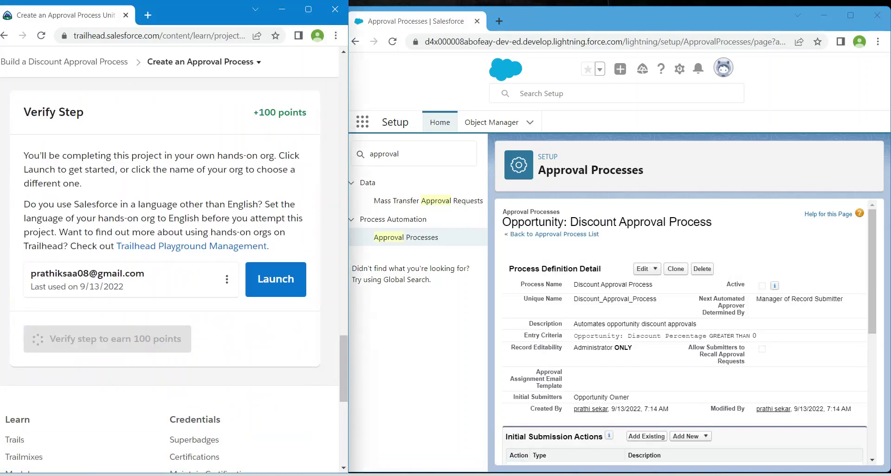
key("alt+Tab")
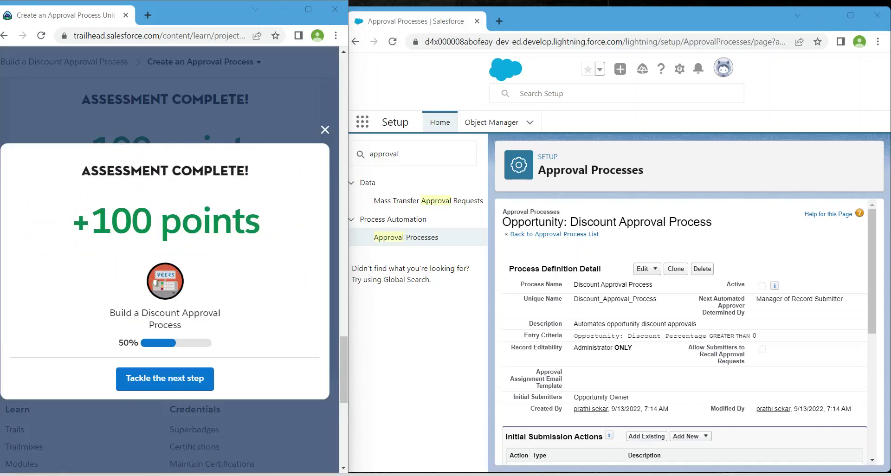
left_click(164, 379)
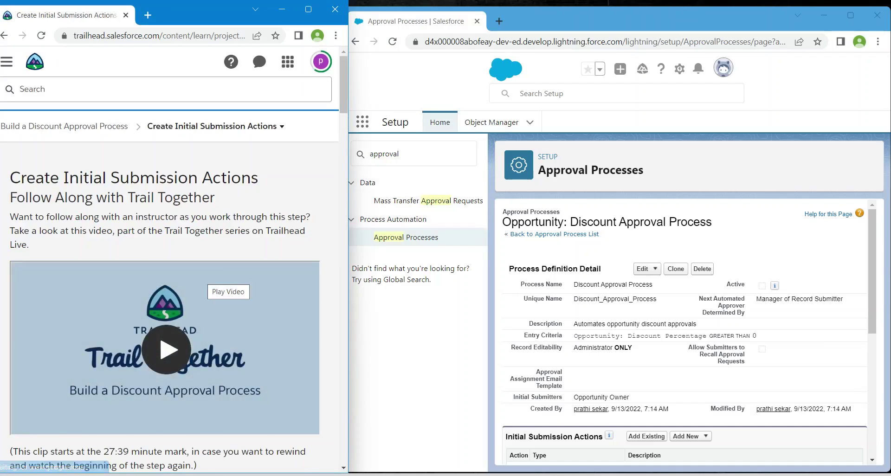
- Read the first instructions for Create Initial Submission Actions and reopen Discount Approval Process from the inactive approval processes
scroll(165, 278, "down", 7)
scroll(179, 274, "down", 2)
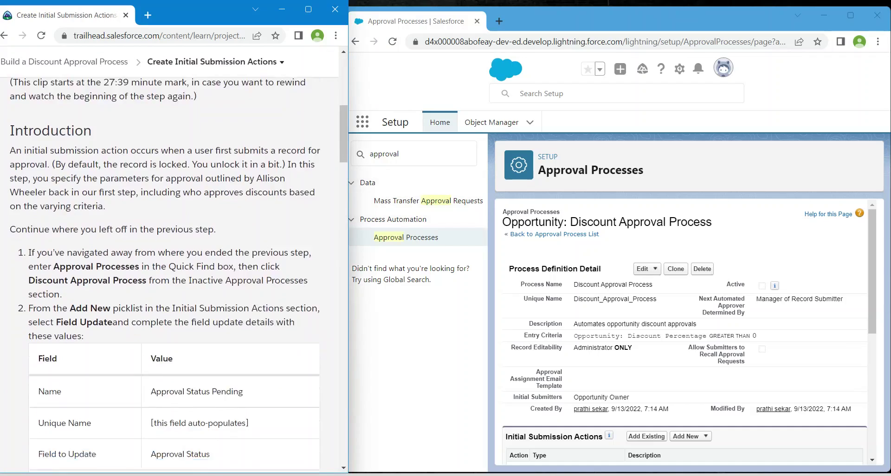
left_click(406, 237)
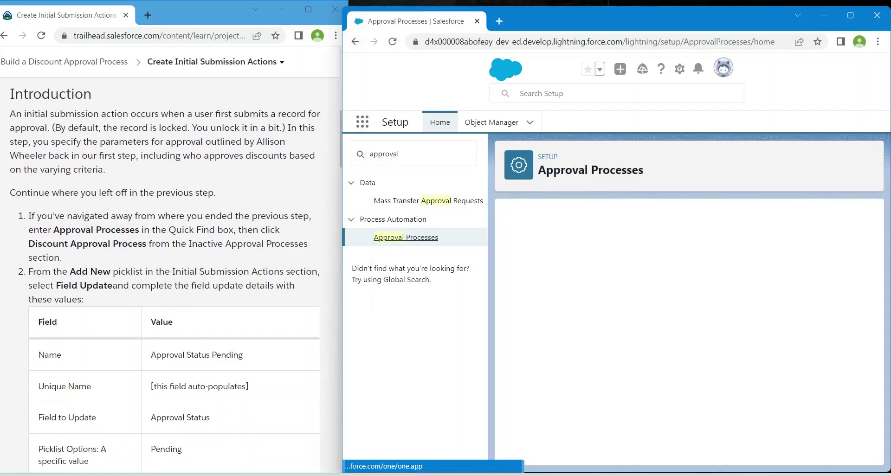
scroll(684, 324, "down", 1)
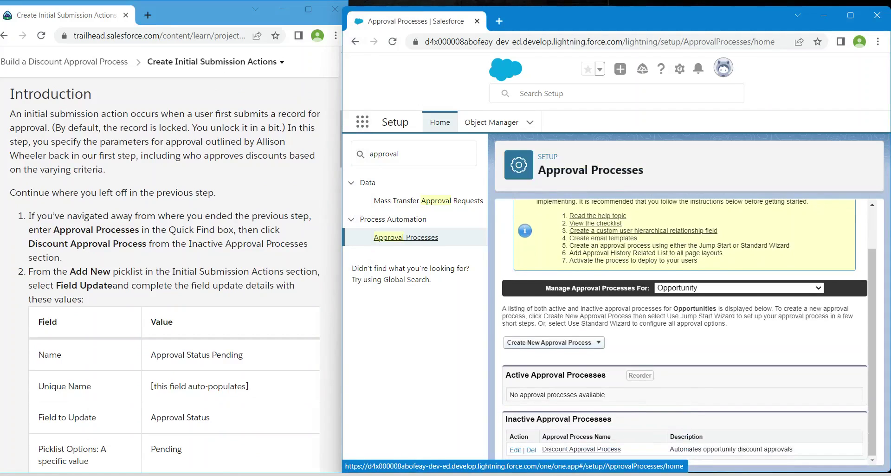
left_click(581, 449)
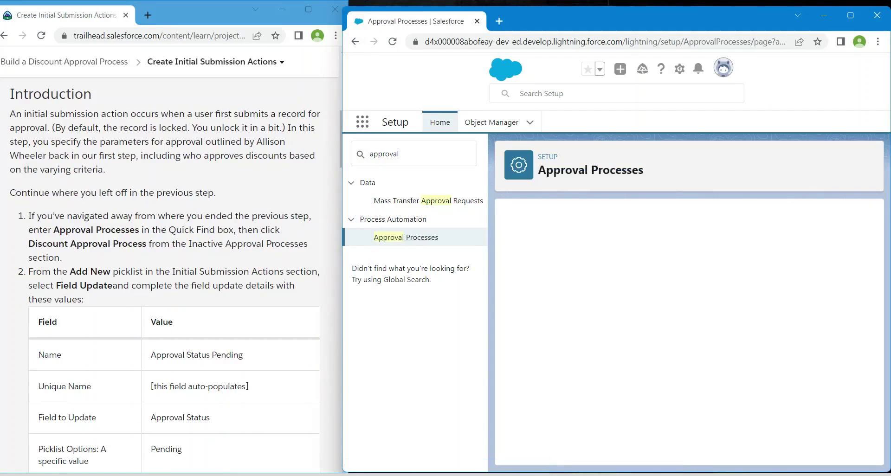
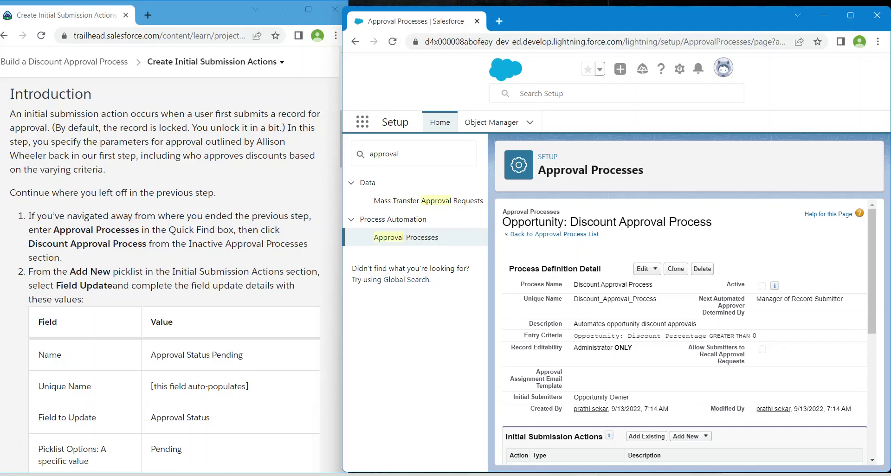
- Add a new field update to the Initial Submission Actions, named Approval Status Pending, and let its unique name fill in automatically
scroll(685, 332, "down", 3)
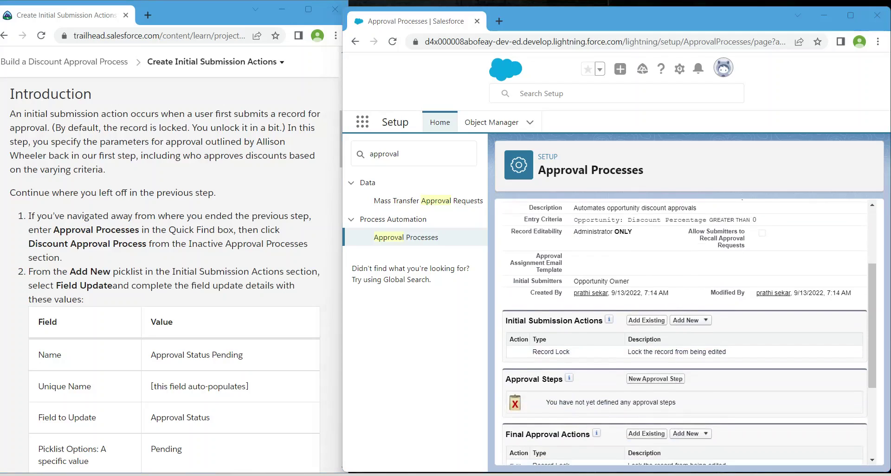
left_click(689, 320)
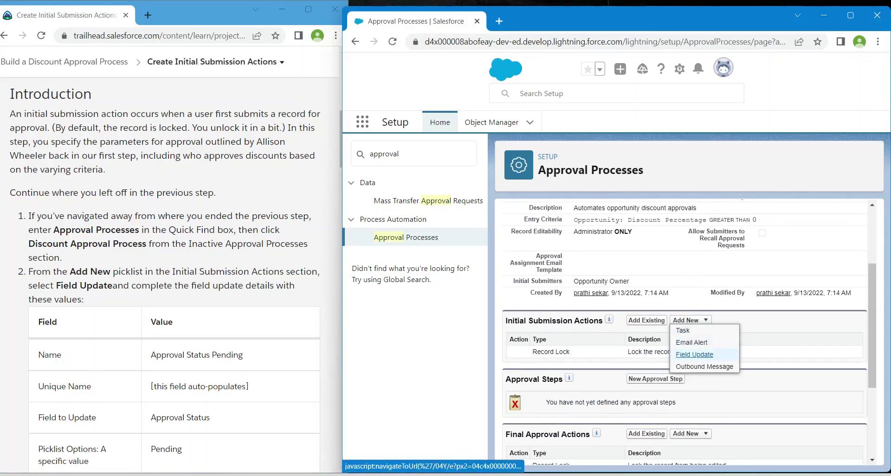
left_click(695, 354)
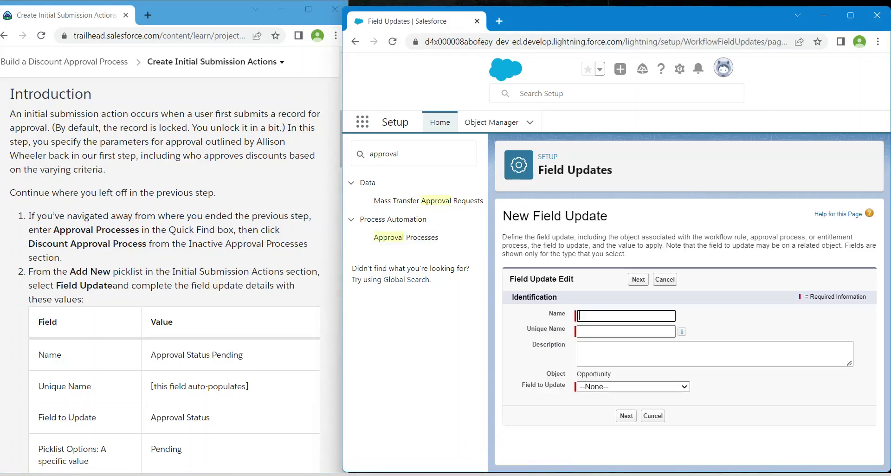
scroll(165, 274, "down", 4)
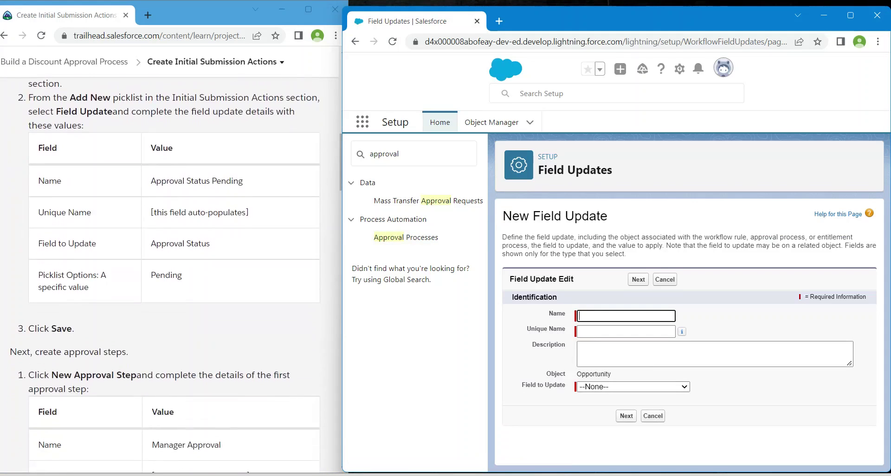
key("Down")
key("Down")
key("Down")
key("Down")
key("Down")
key("Down")
key("Down")
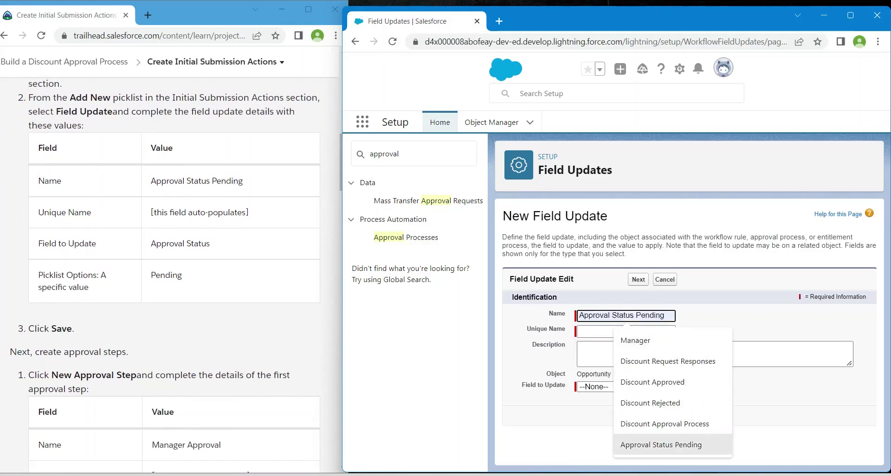
key("Return")
key("Tab")
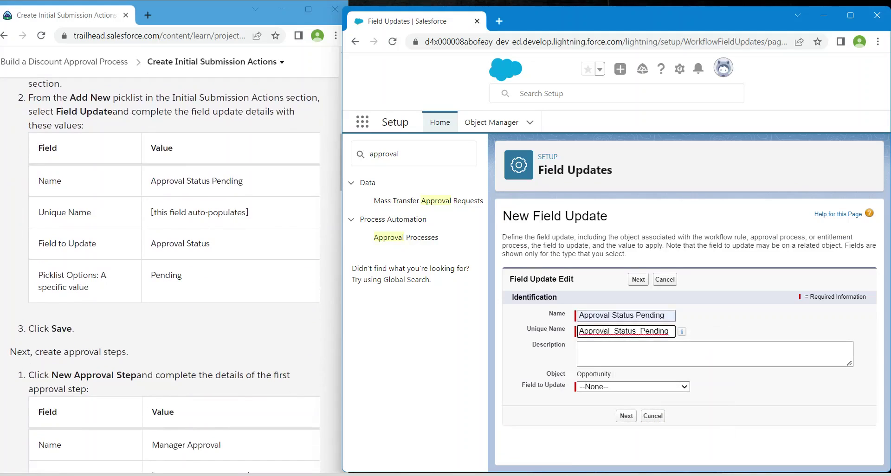
key("Tab")
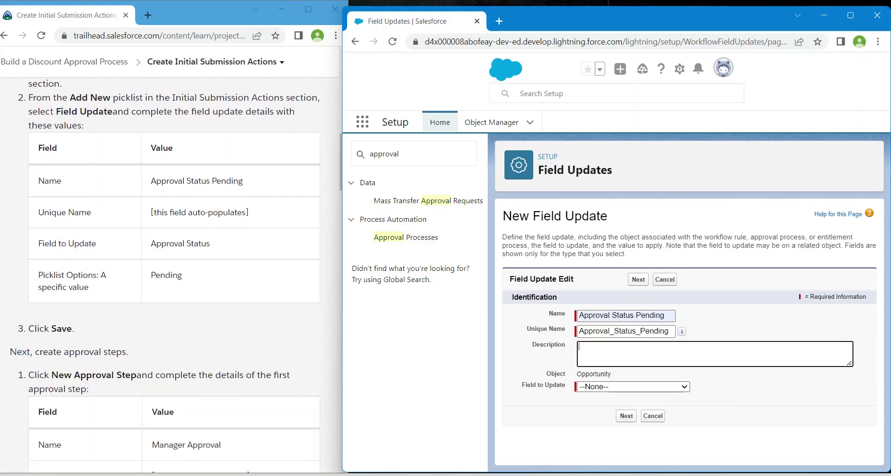
- Set the field to update to the custom field Approval Status
left_click(633, 386)
scroll(629, 365, "down", 1)
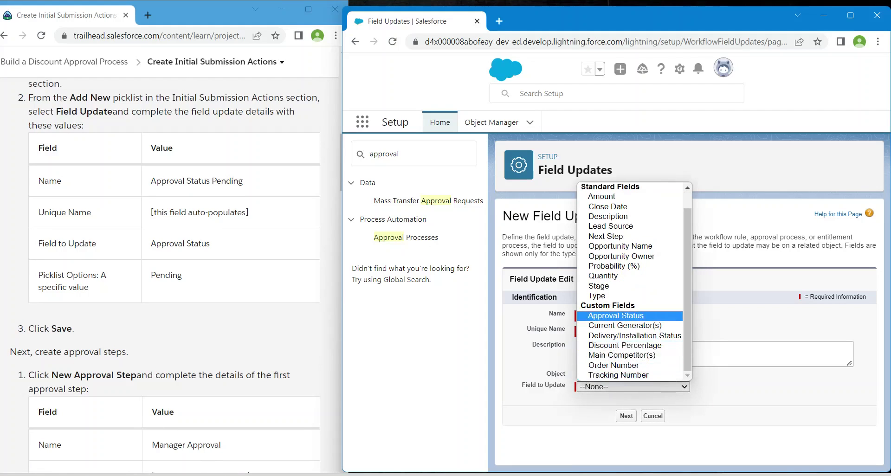
left_click(616, 315)
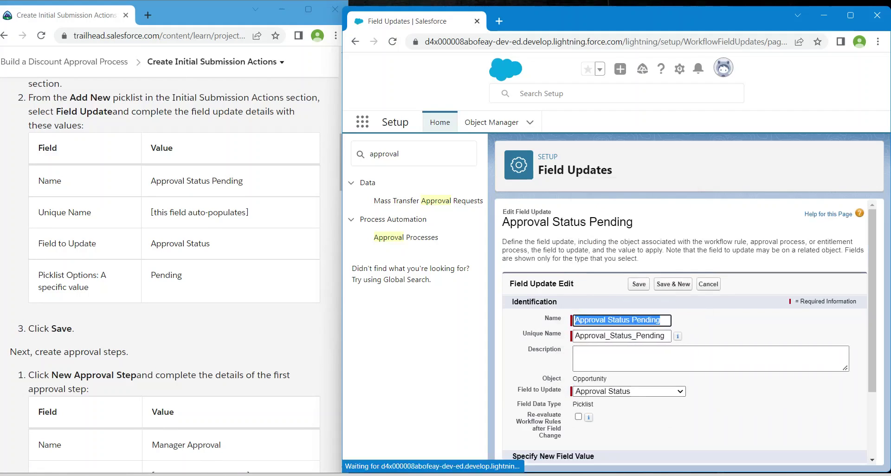
- Set the field update's new value to the specific picklist option Pending and save it
scroll(684, 325, "down", 2)
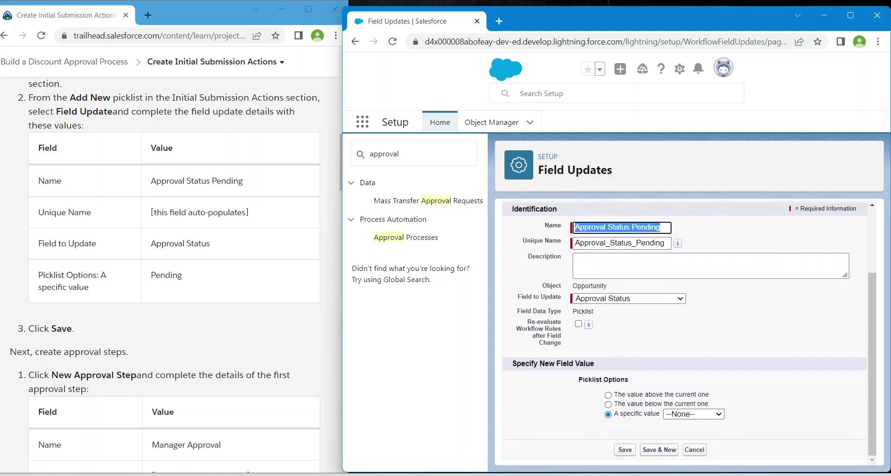
left_click(693, 414)
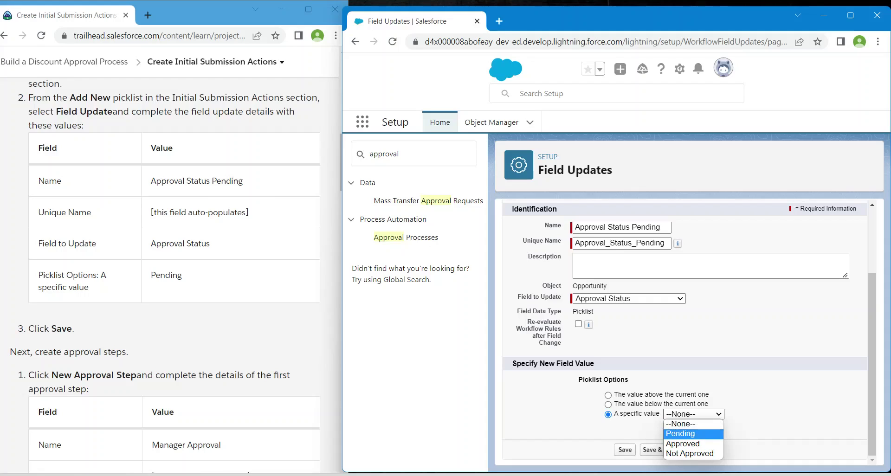
left_click(693, 433)
left_click(625, 450)
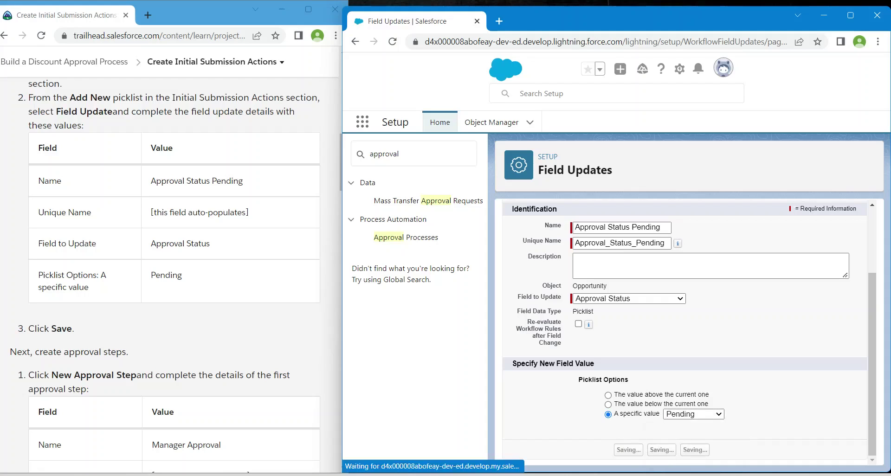
- Start a new approval step in the Discount Approval Process, name it Manager, and let its unique name fill in automatically
scroll(169, 279, "down", 5)
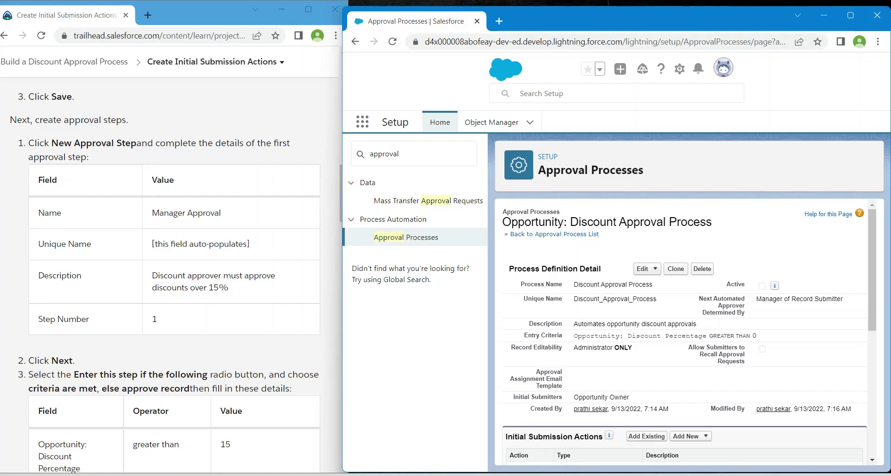
scroll(685, 334, "down", 3)
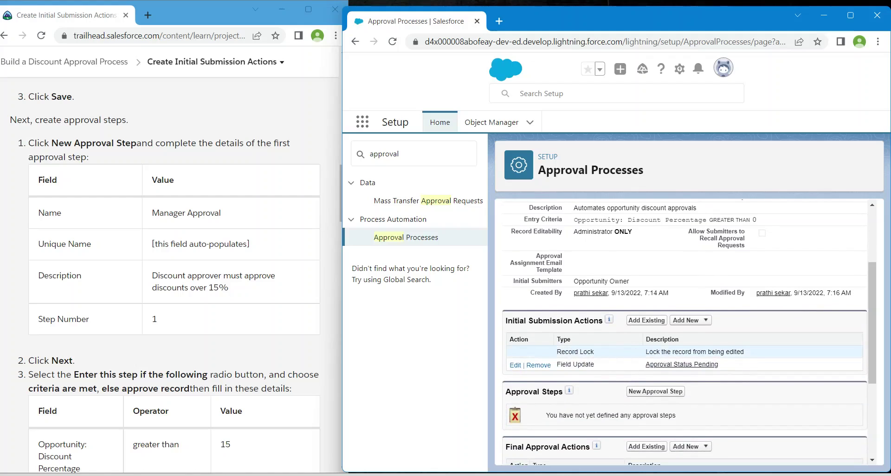
scroll(684, 351, "up", 3)
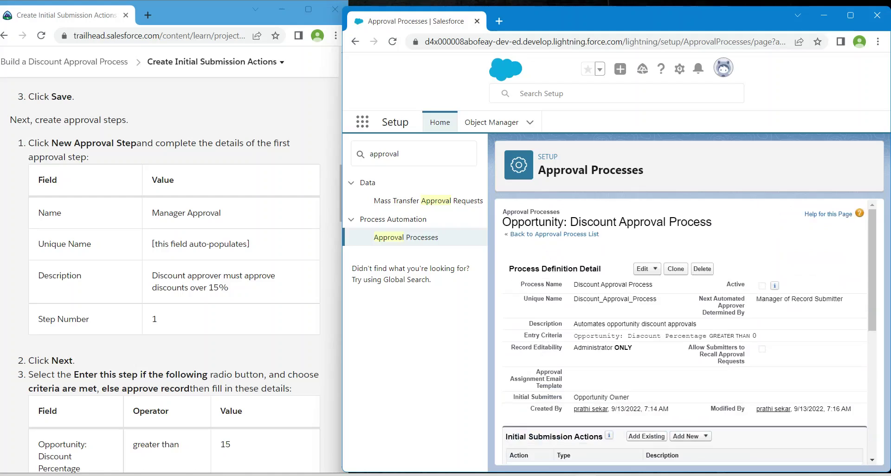
scroll(684, 334, "down", 3)
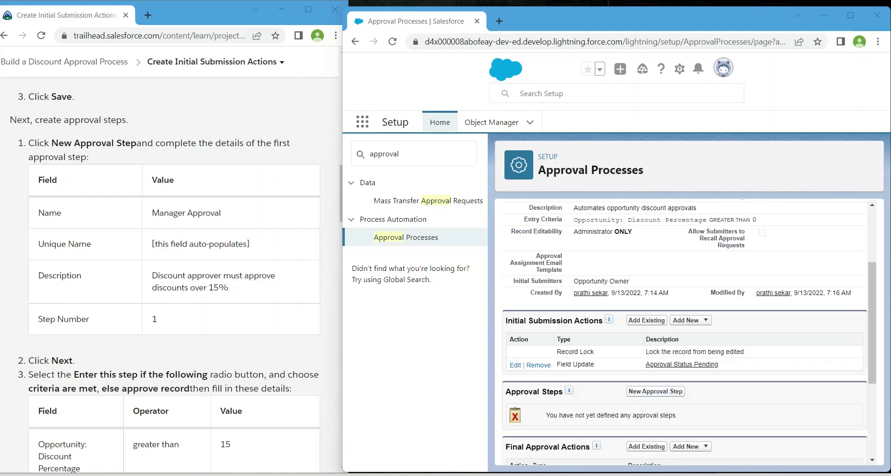
left_click(656, 392)
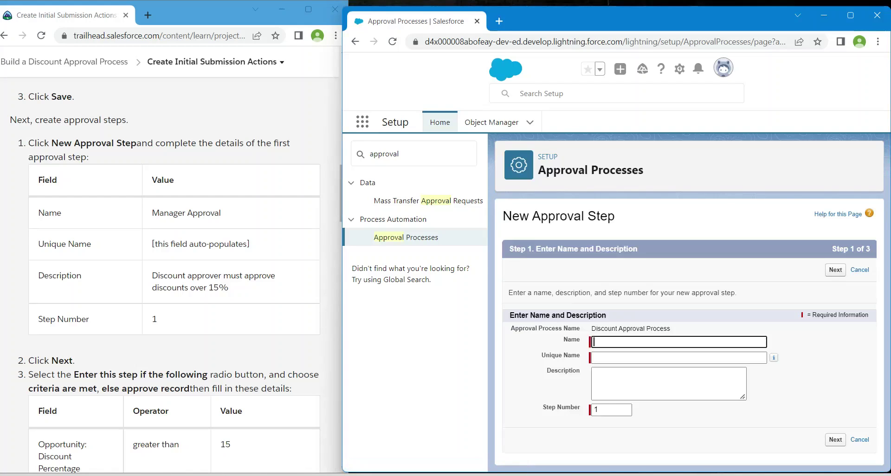
left_click(668, 342)
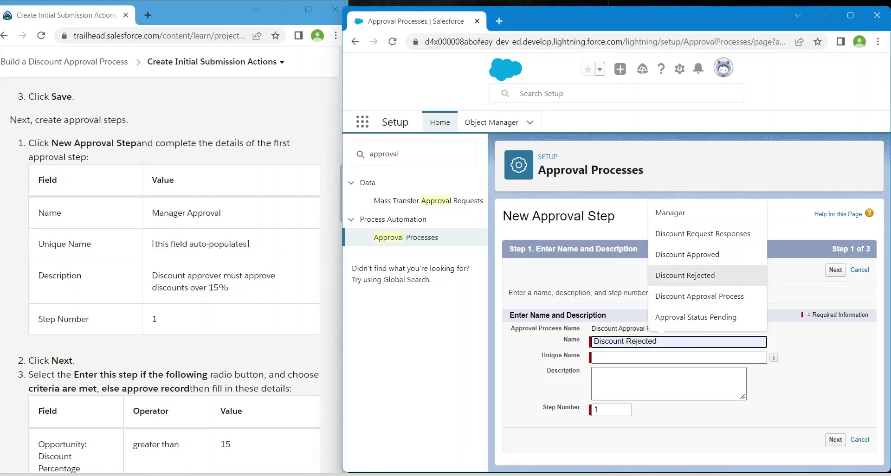
left_click(669, 212)
key("Tab")
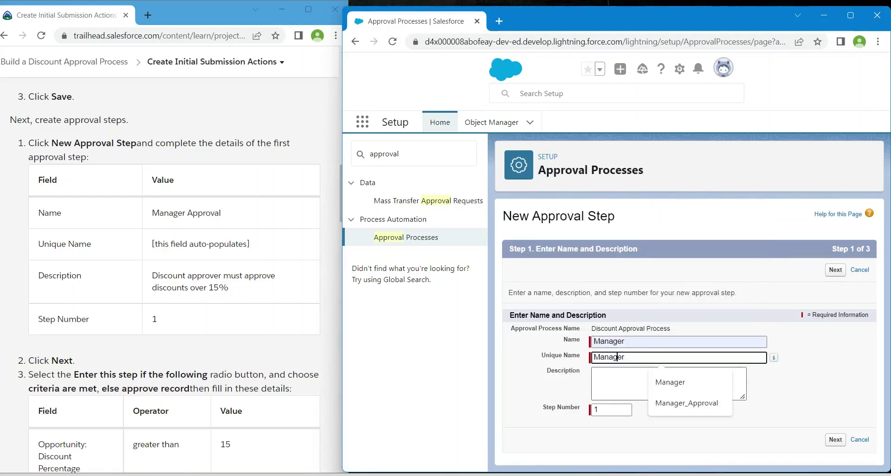
key("Tab")
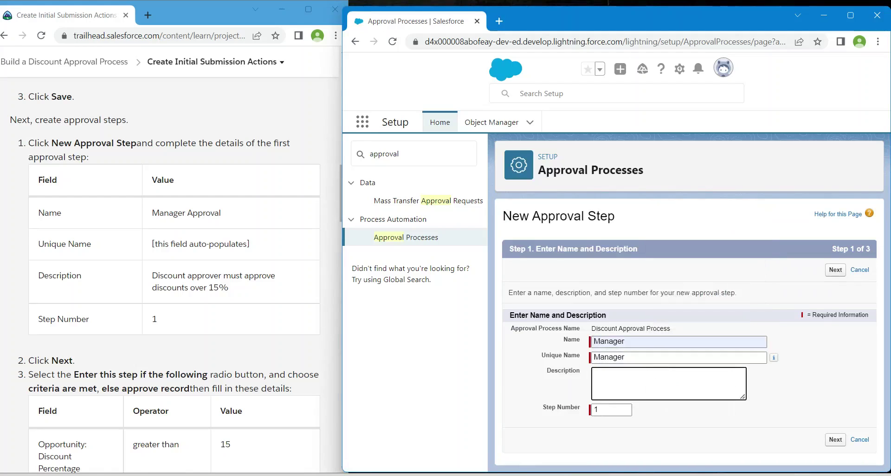
- Copy the description "Discount approver must approve discounts over 15%" from Trailhead into the approval step and continue to the step criteria
left_click_drag(152, 275, 230, 317)
left_click(152, 276)
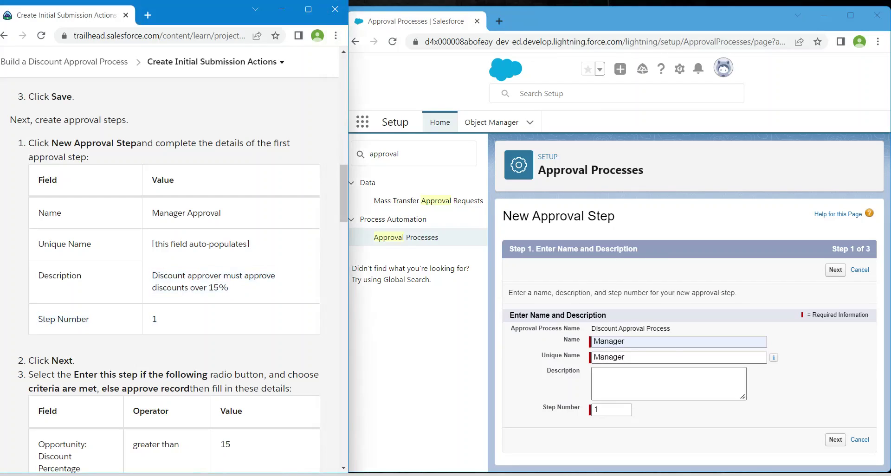
left_click_drag(152, 276, 228, 288)
key("ctrl+c")
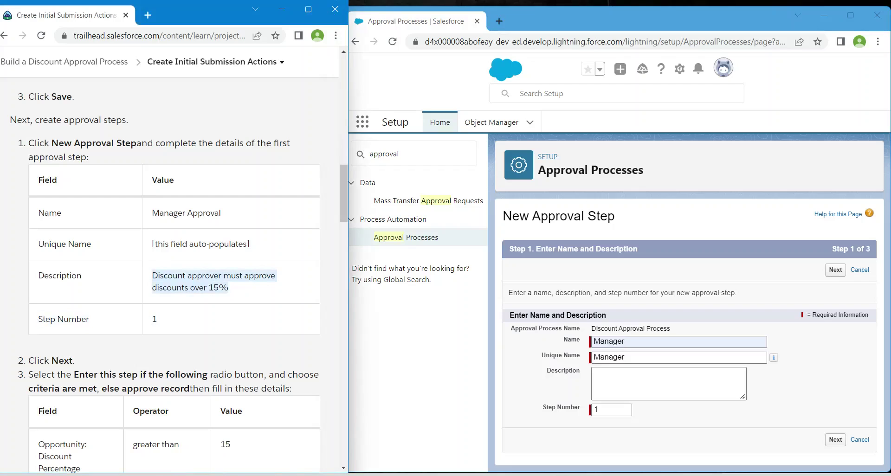
key("alt+Tab")
key("ctrl+v")
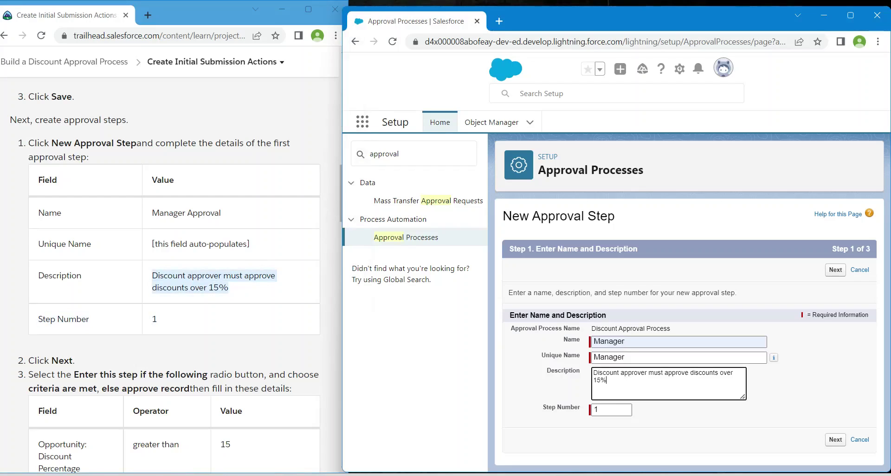
key("alt+Tab")
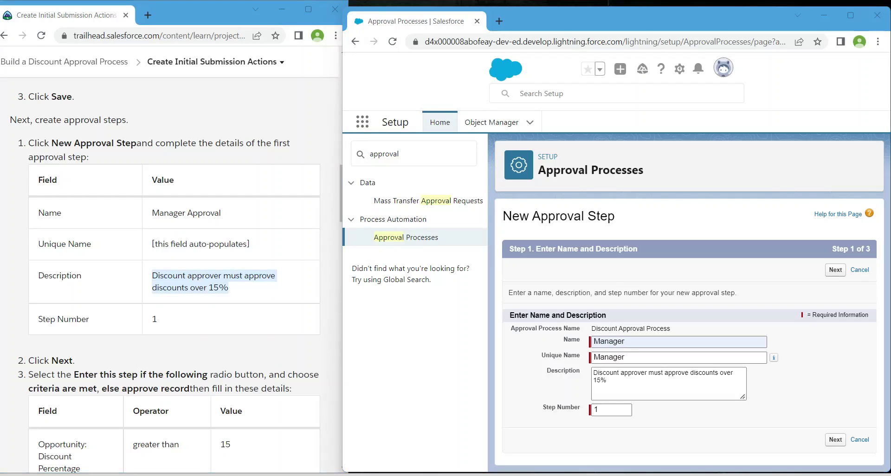
left_click(835, 440)
- Restrict entry to records meeting Opportunity: Discount Percentage greater than 15, else approve record, and continue to approver selection
scroll(174, 275, "down", 3)
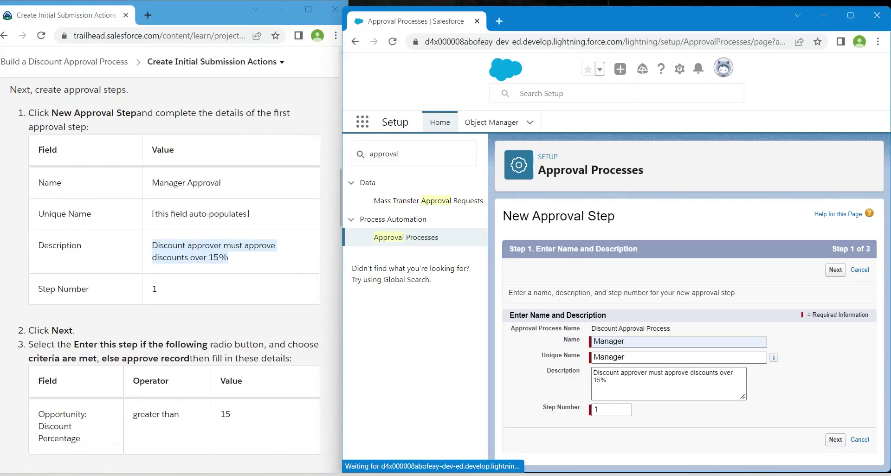
scroll(170, 275, "down", 1)
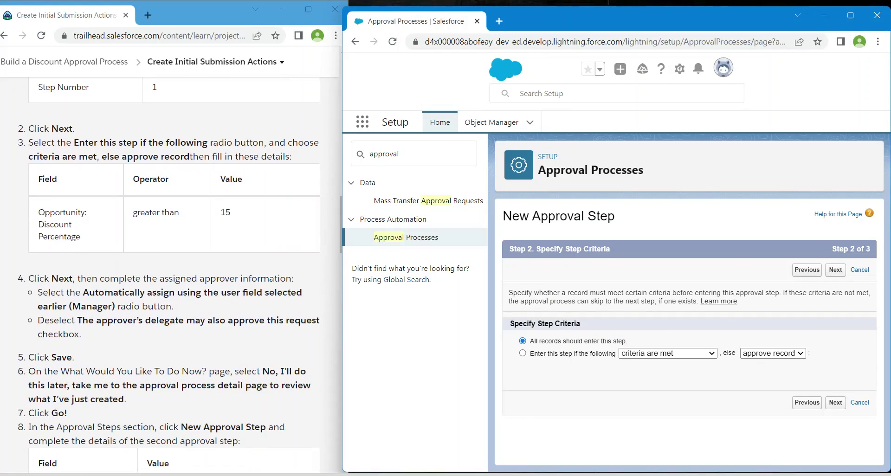
left_click(523, 353)
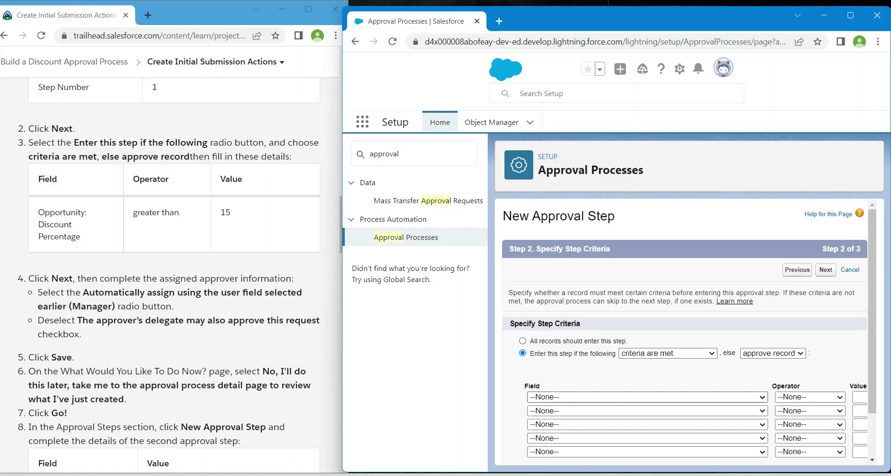
left_click(650, 398)
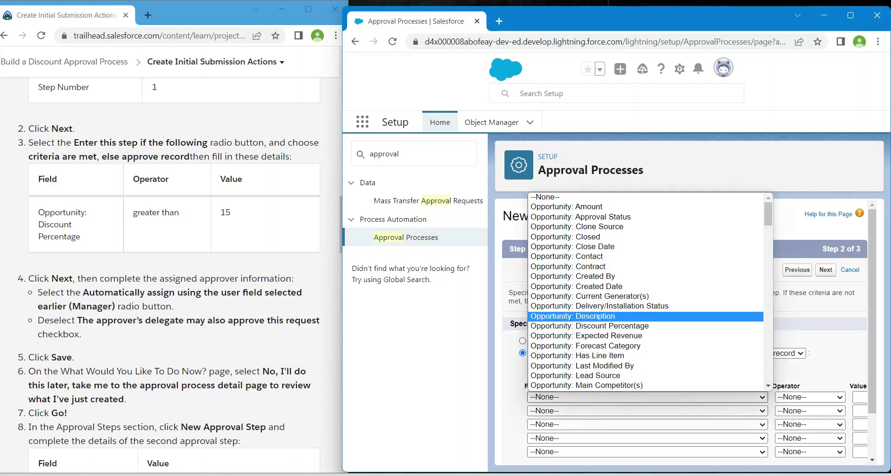
left_click(613, 327)
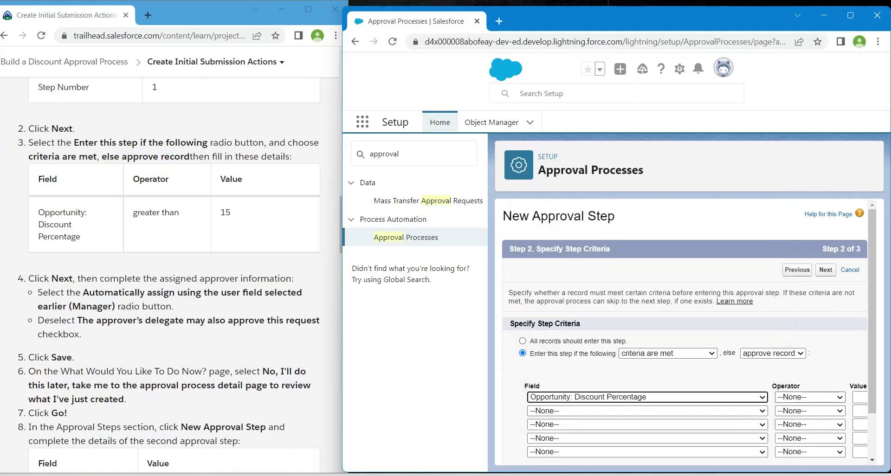
left_click(810, 397)
key("Return")
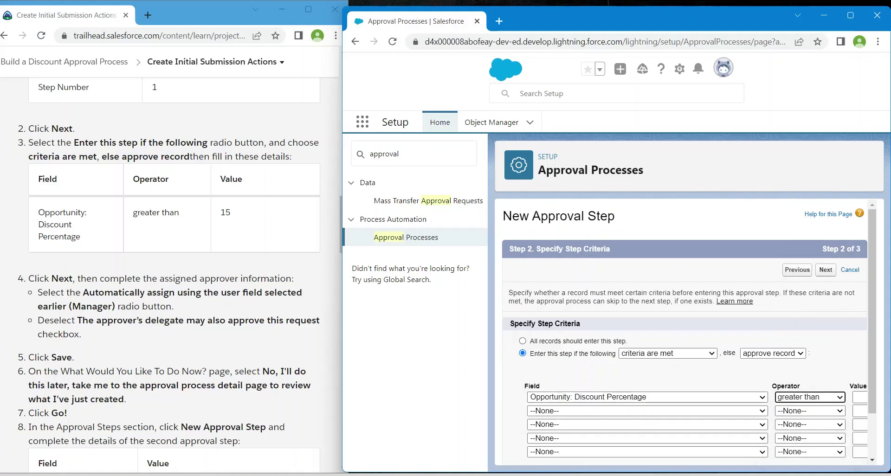
key("Tab")
type("0")
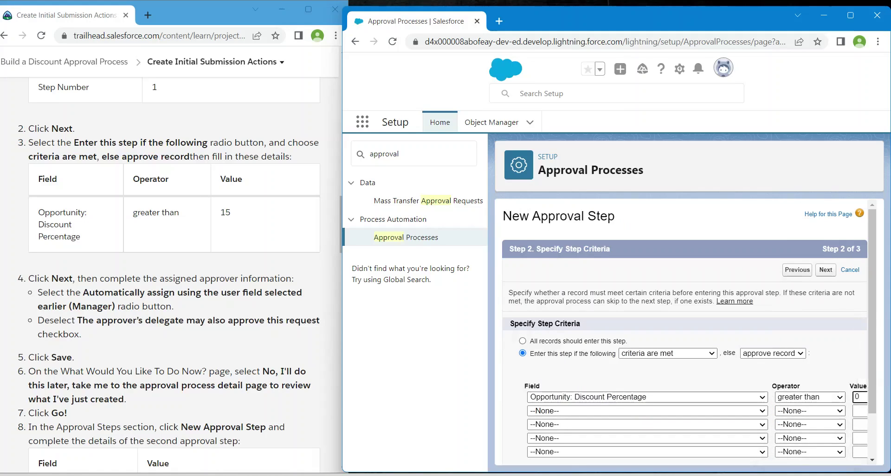
type("15")
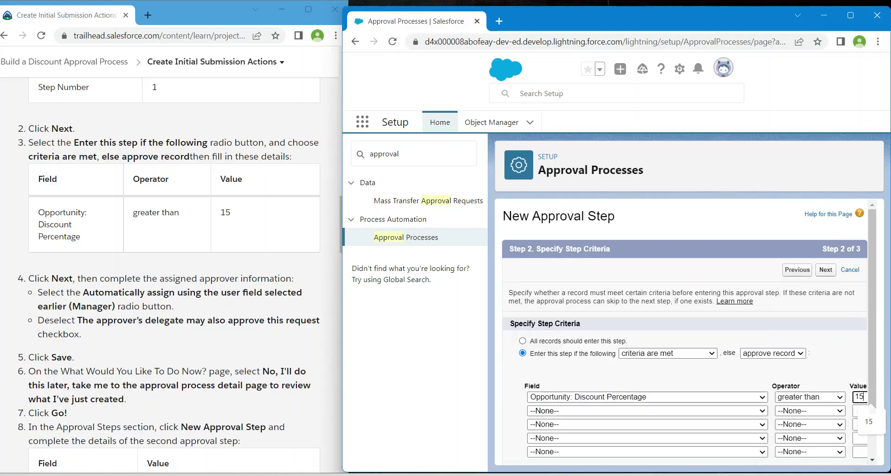
scroll(685, 332, "down", 1)
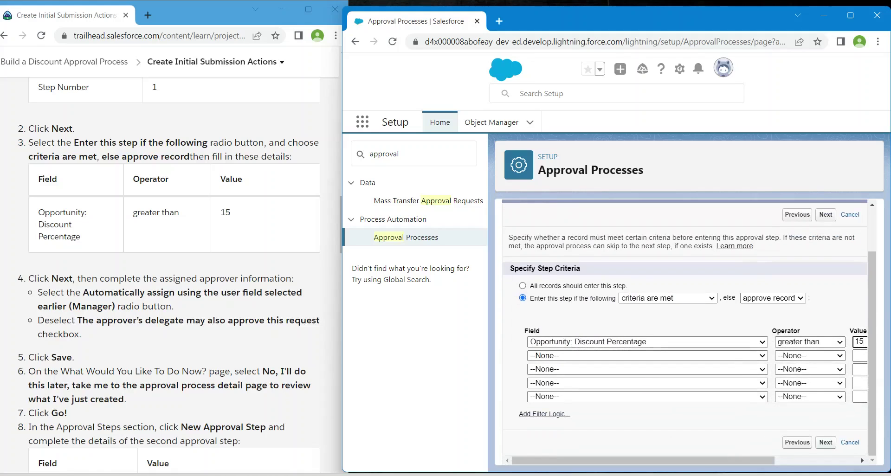
left_click(828, 443)
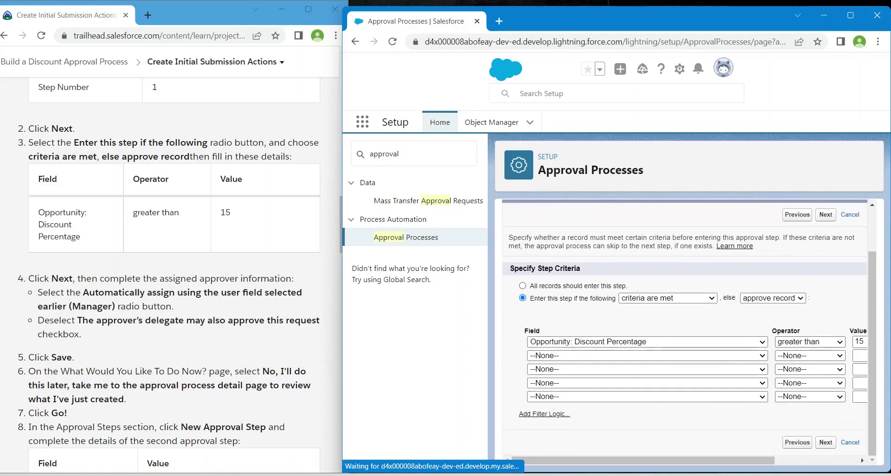
- Save the approval step with automatic assignment to the Manager field, and choose to add its actions later, returning to the process detail page
scroll(172, 278, "down", 3)
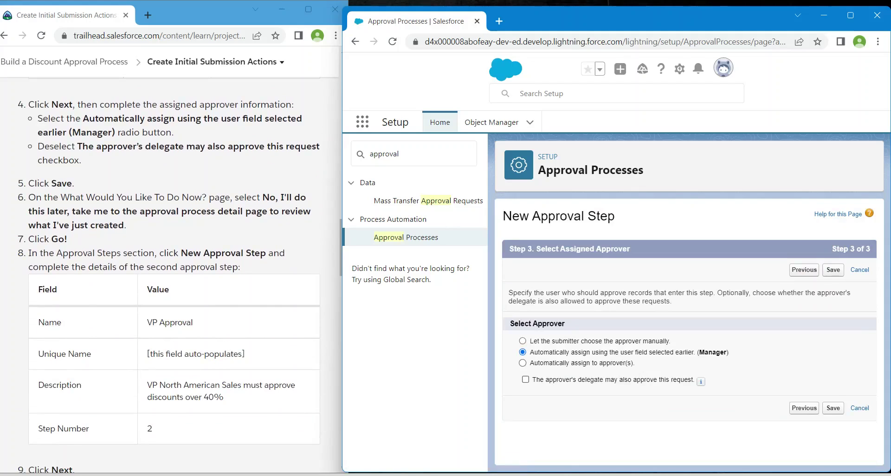
left_click(833, 408)
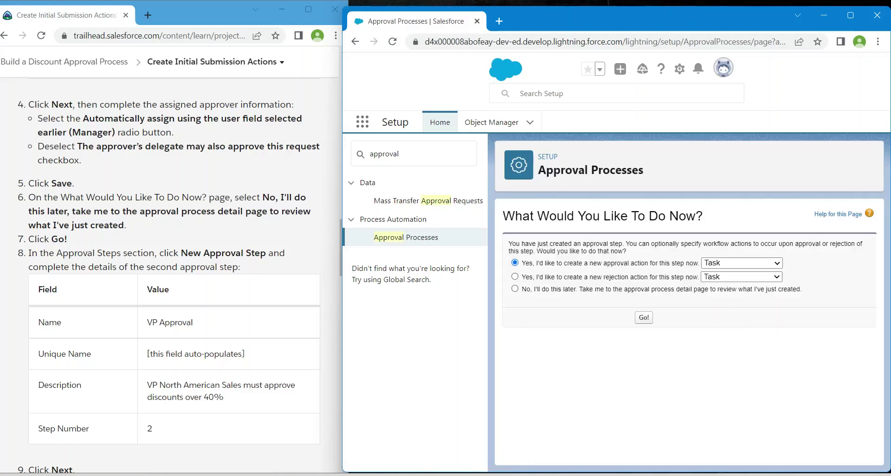
left_click(515, 288)
key("Return")
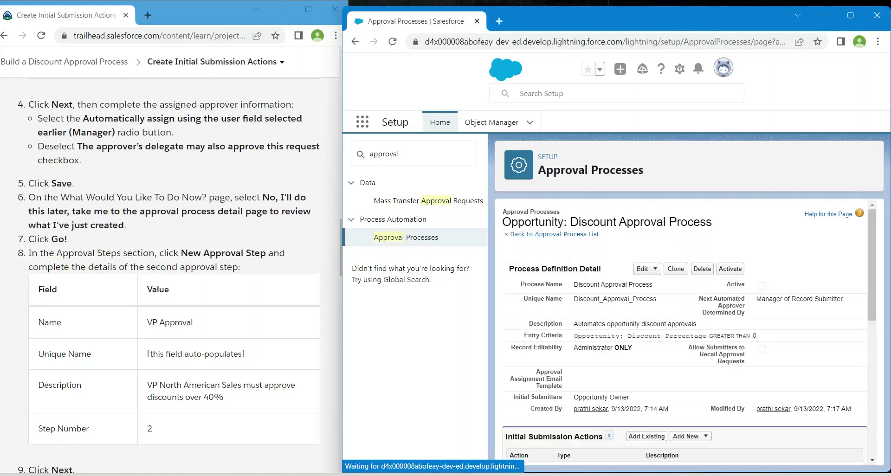
- Start a second approval step in the Discount Approval Process, name it VP Approval, and let its unique name fill in automatically
scroll(684, 332, "down", 4)
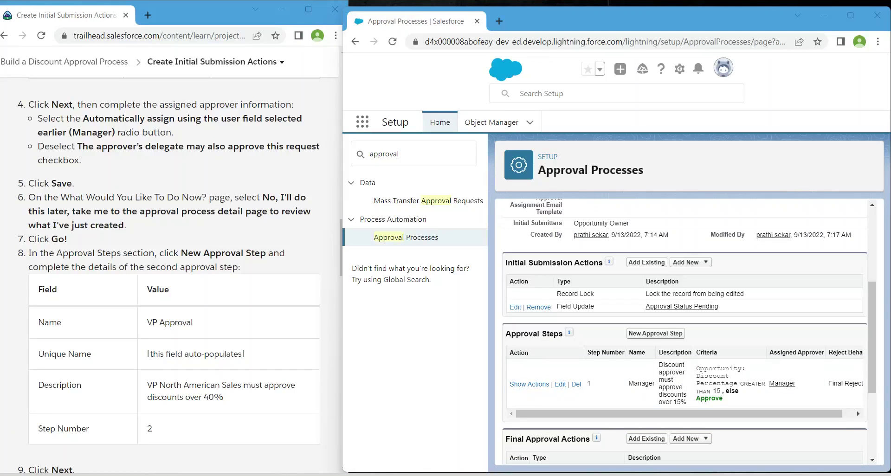
left_click(655, 333)
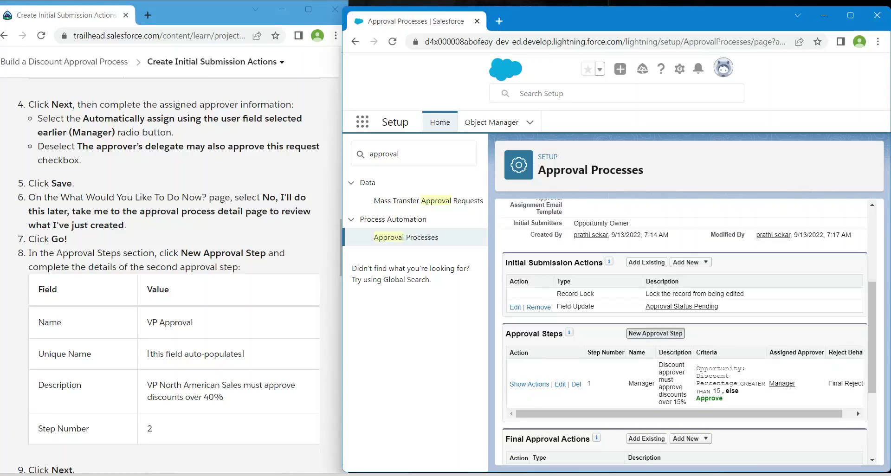
scroll(167, 273, "down", 3)
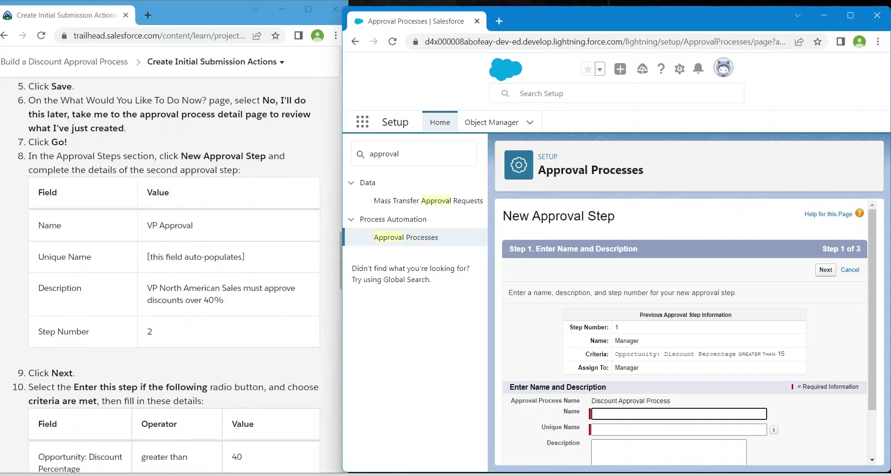
scroll(684, 331, "down", 2)
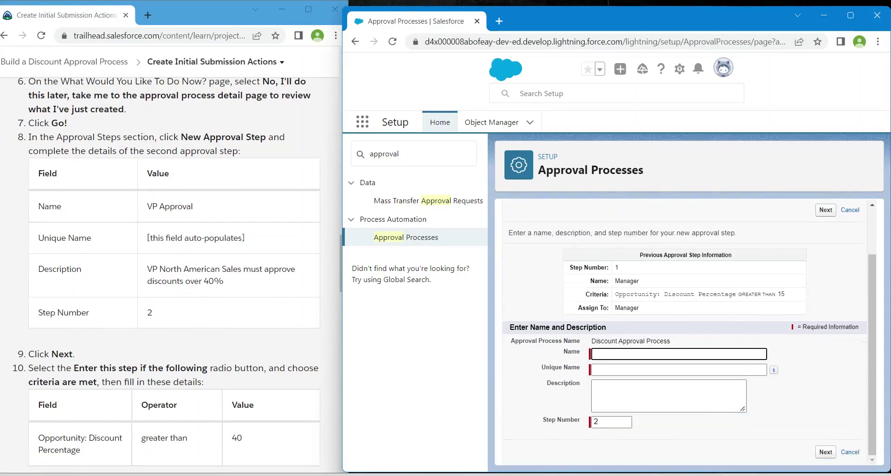
key("Down")
key("Up")
key("Up")
key("Up")
key("Up")
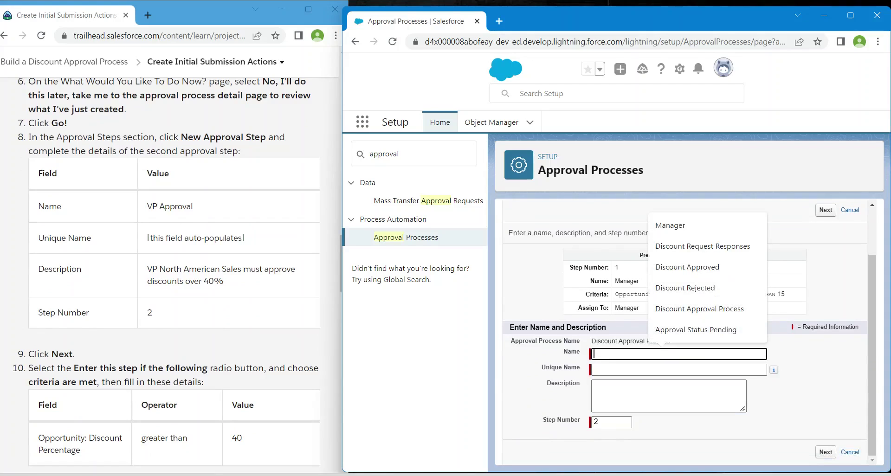
left_click_drag(147, 206, 192, 206)
key("ctrl+c")
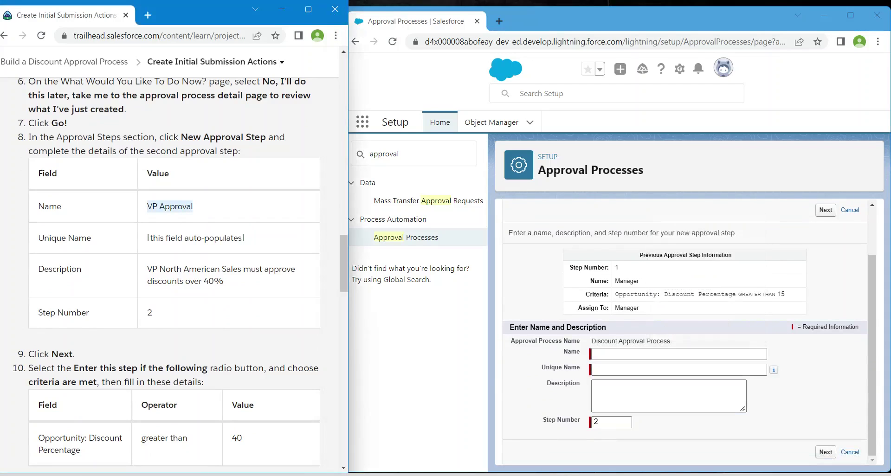
left_click(678, 354)
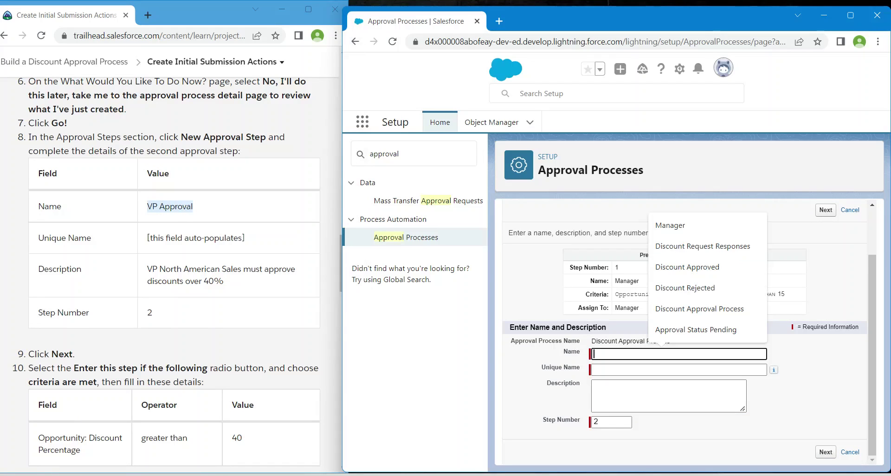
key("ctrl+v")
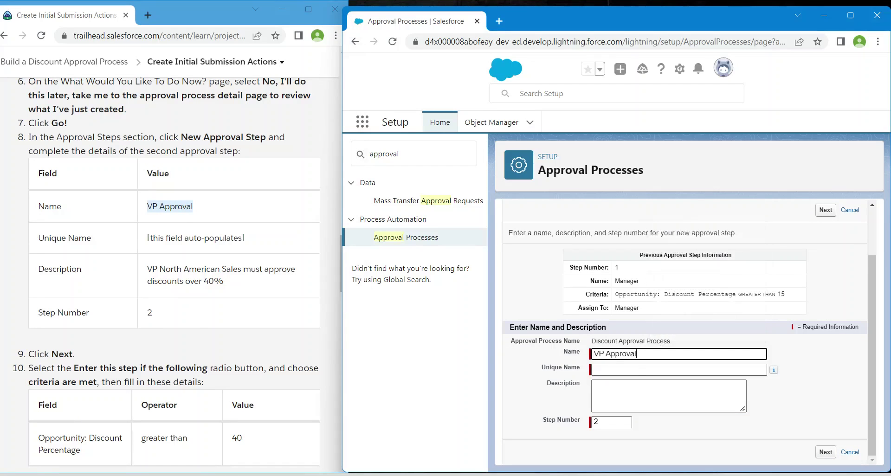
left_click(628, 369)
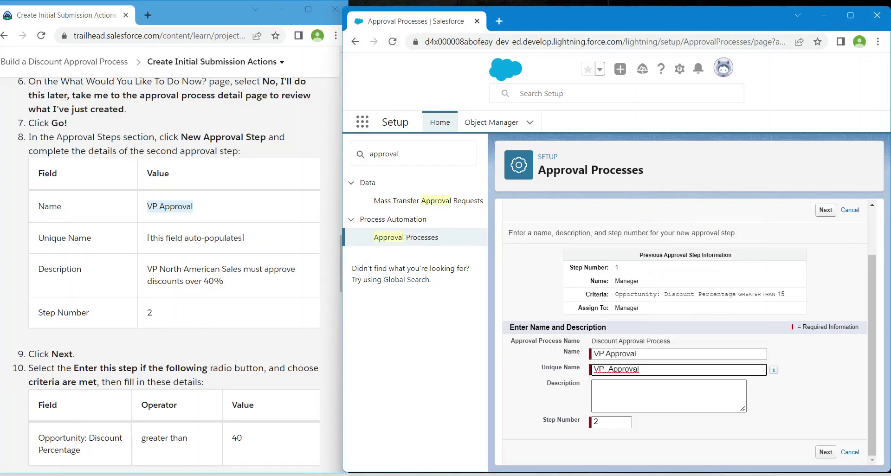
- Copy the description "VP North American Sales must approve discounts over 40%" from Trailhead into the approval step and continue to the step criteria
scroll(174, 274, "down", 2)
left_click_drag(148, 153, 224, 165)
key("ctrl+c")
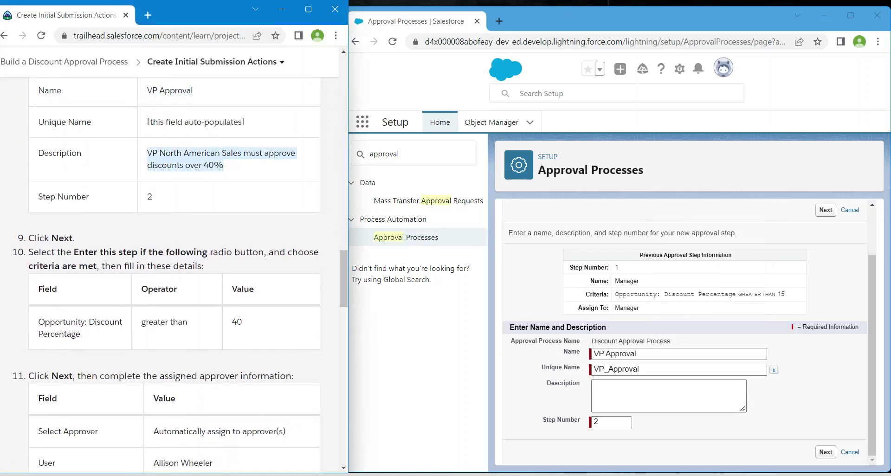
left_click(668, 395)
key("ctrl+v")
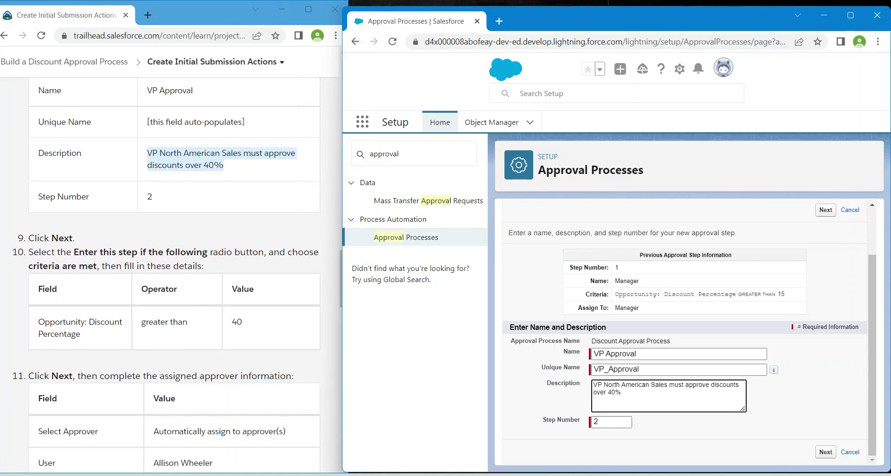
key("Return")
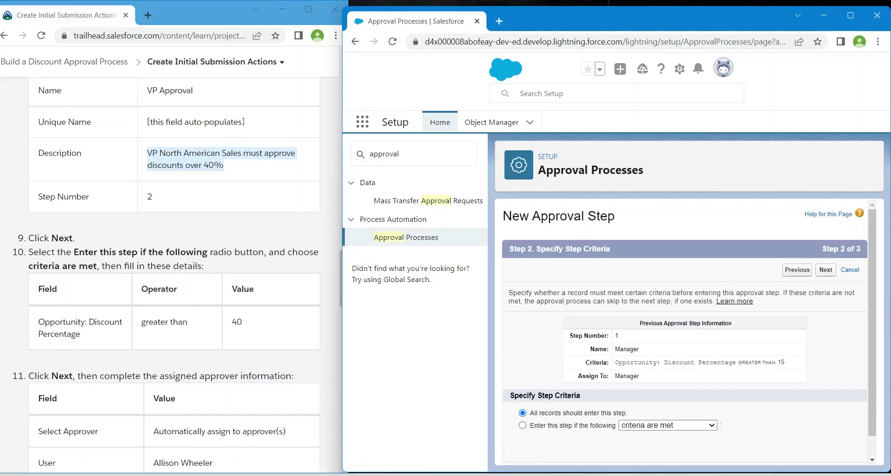
- Restrict entry to records meeting Opportunity: Discount Percentage greater than 40, and continue to approver selection
left_click(523, 425)
scroll(522, 425, "down", 3)
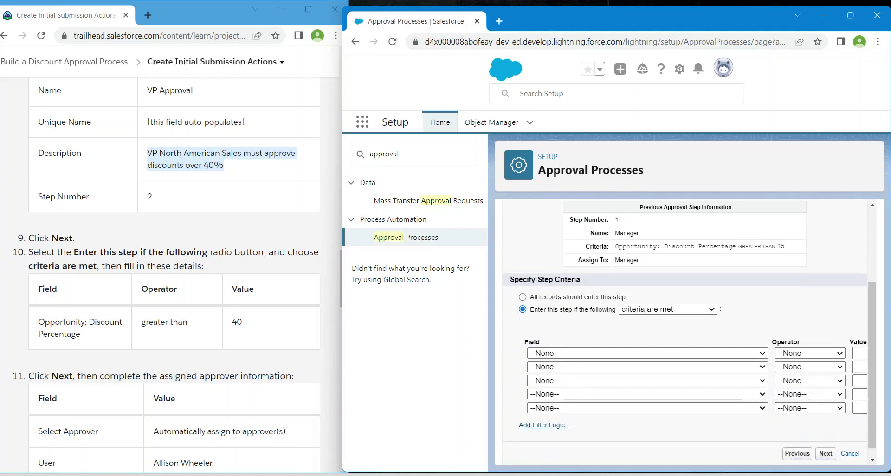
left_click(647, 353)
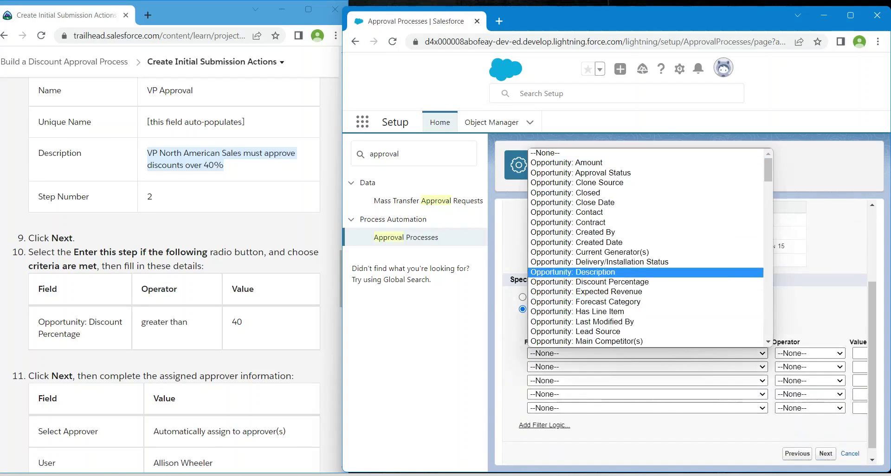
left_click(599, 281)
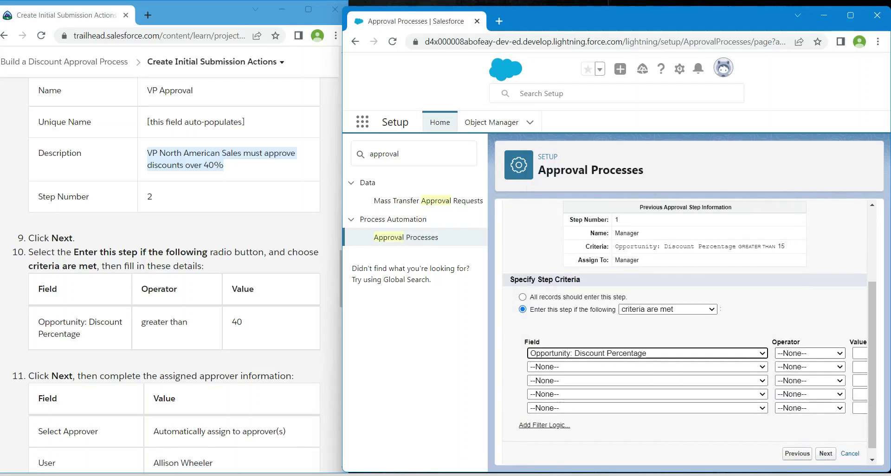
left_click(810, 353)
left_click(799, 402)
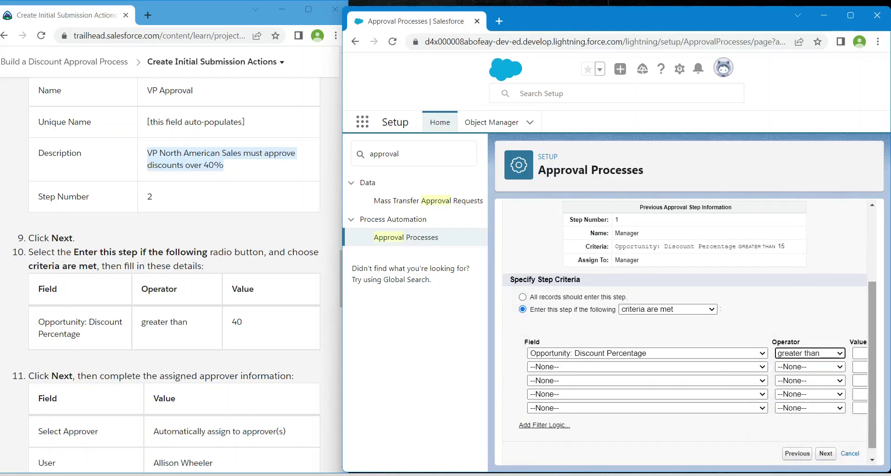
left_click(860, 353)
type("40")
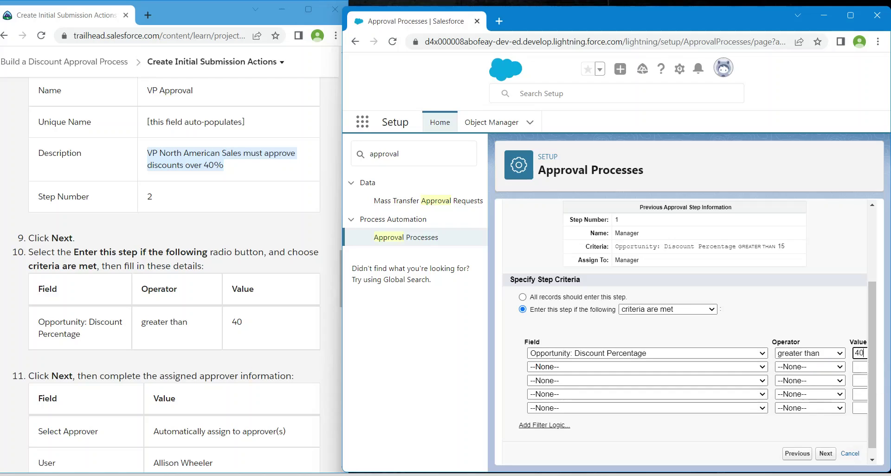
key("Return")
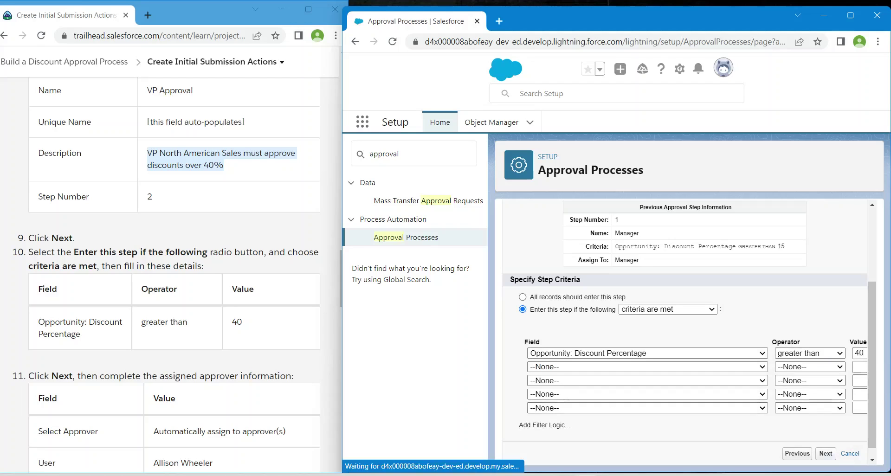
- Automatically assign the step to the VP, North American Sales user, leaving approval by the approver's delegate deselected
scroll(174, 274, "down", 4)
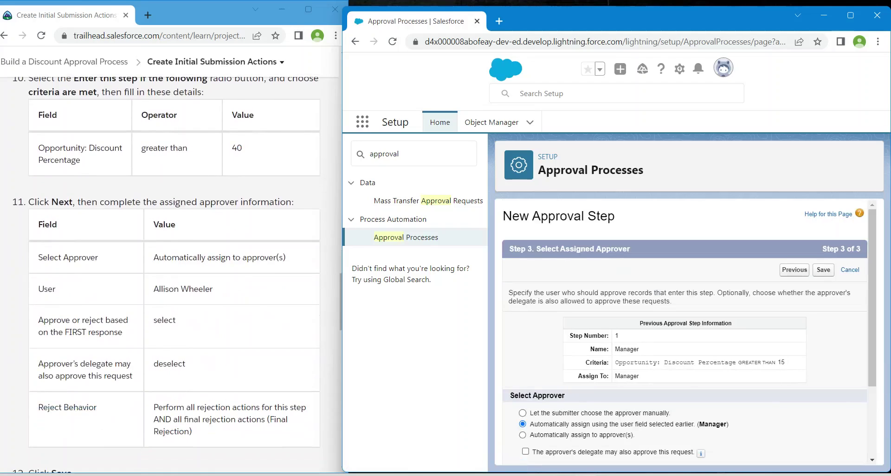
scroll(684, 332, "down", 2)
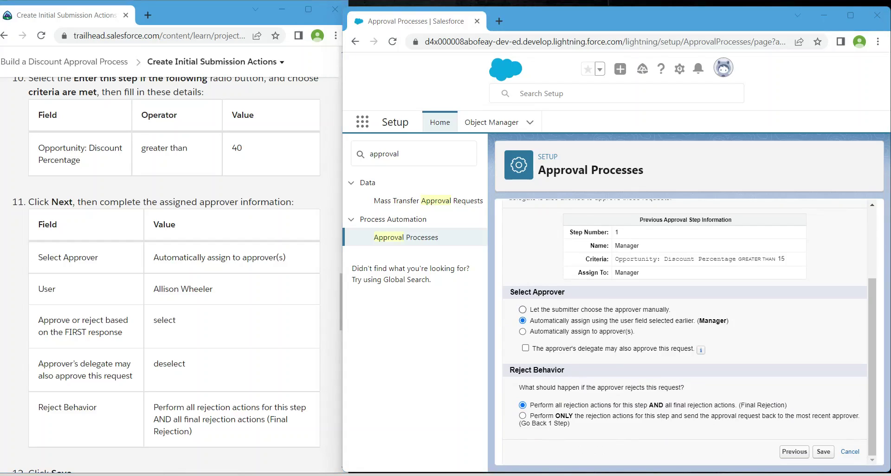
left_click(523, 332)
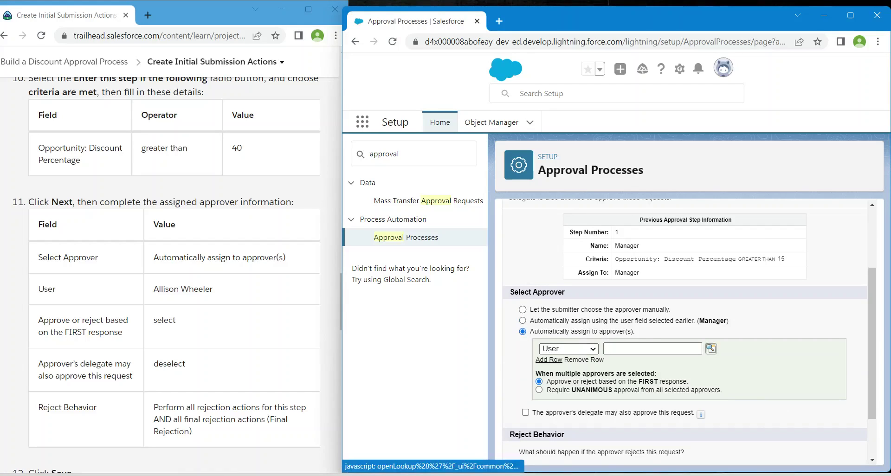
left_click(711, 348)
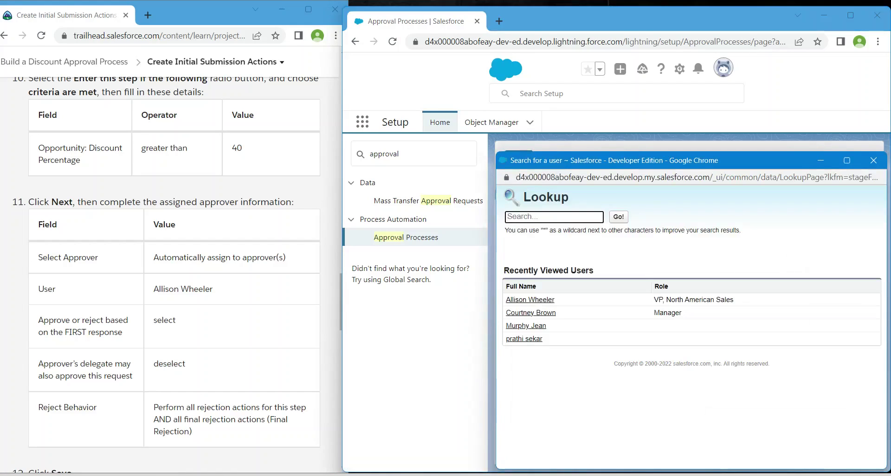
left_click(530, 299)
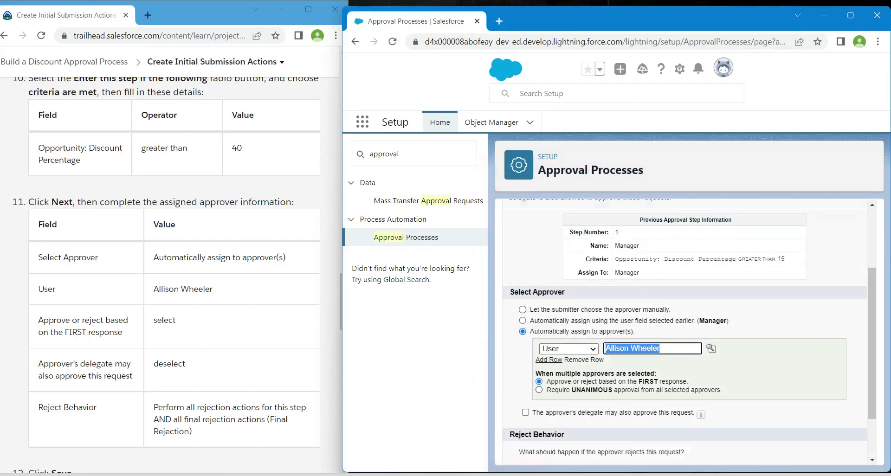
scroll(684, 334, "down", 2)
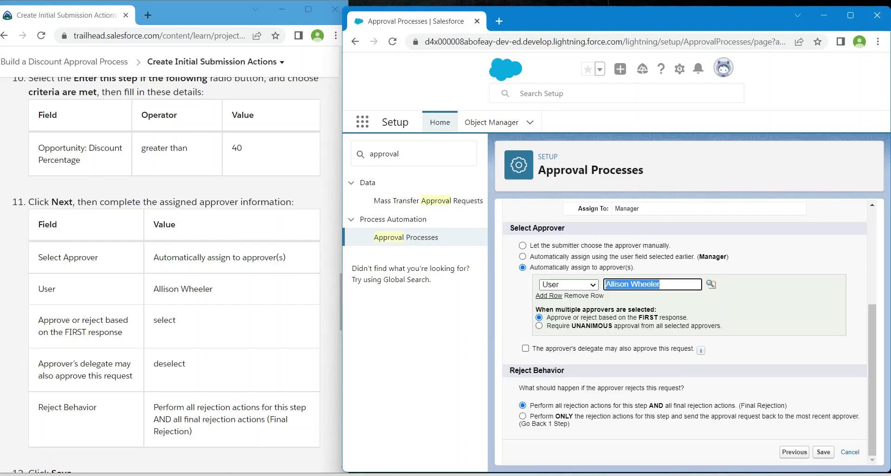
left_click(525, 348)
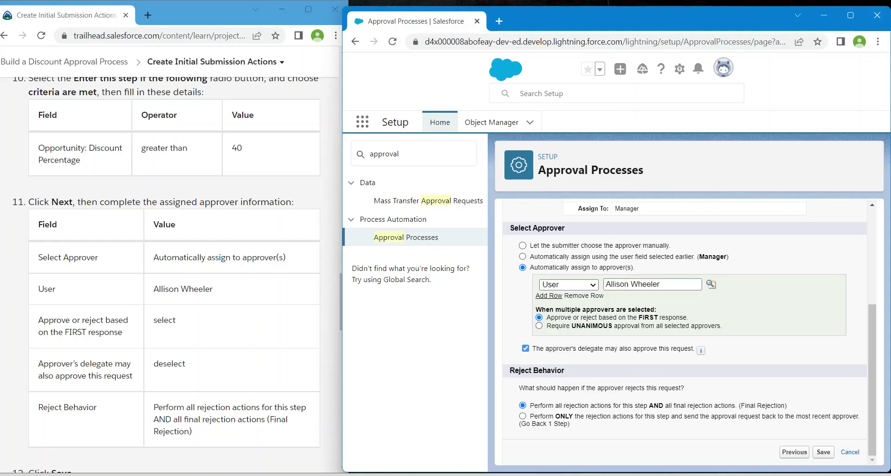
left_click(526, 348)
- Save the VP Approval step and choose to add its actions later, returning to the process detail page
scroll(174, 273, "down", 5)
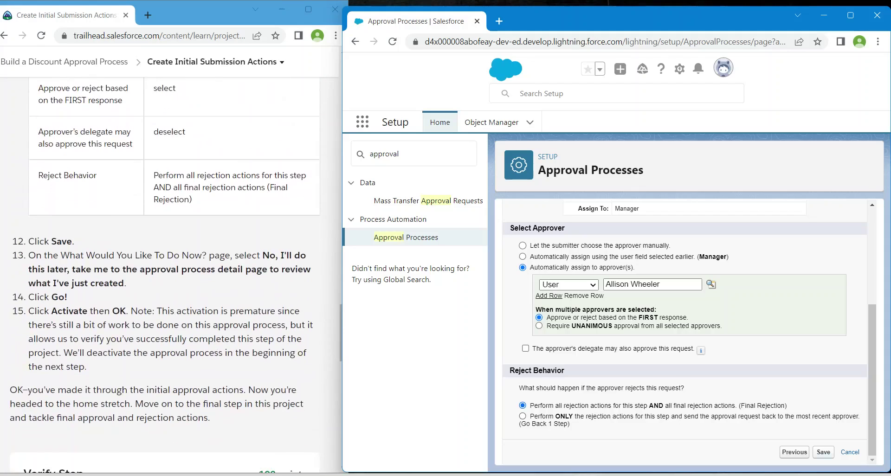
left_click(824, 452)
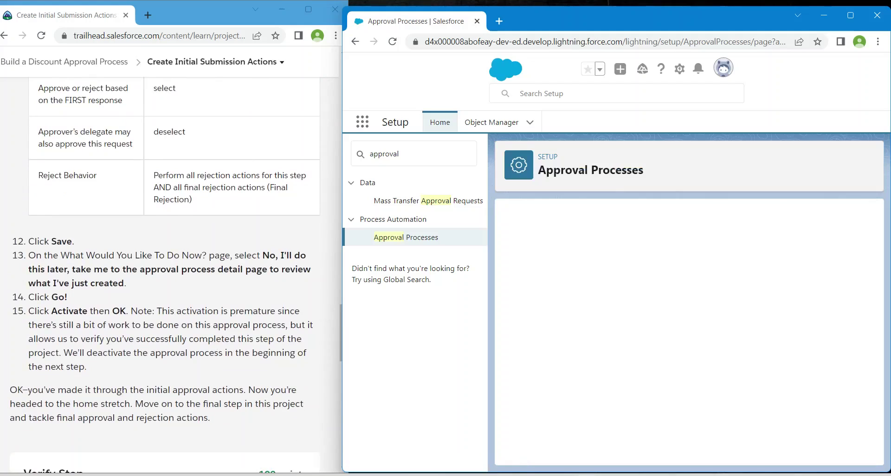
scroll(174, 274, "down", 3)
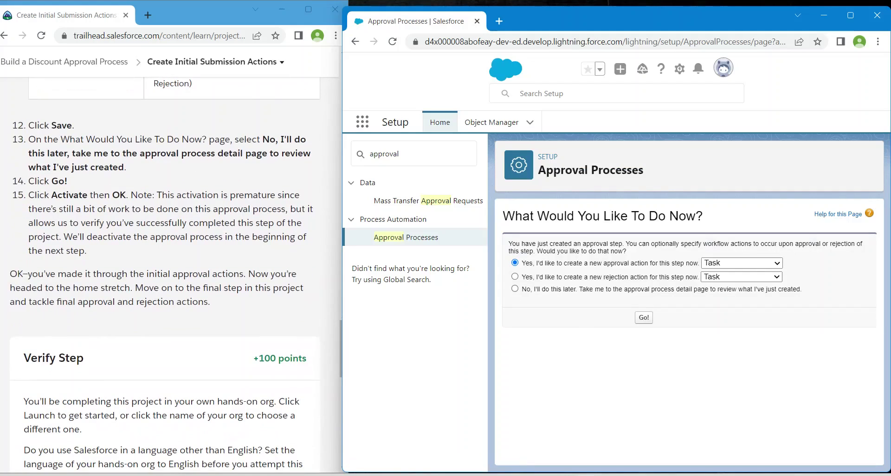
left_click(515, 289)
left_click(644, 318)
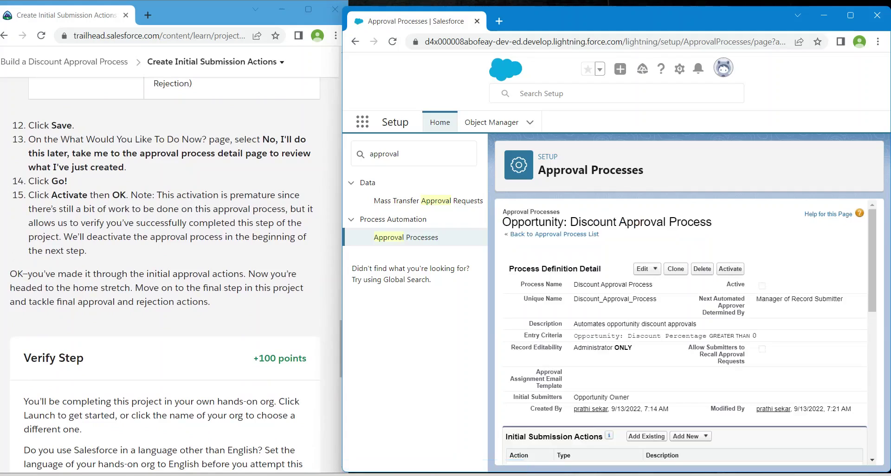
- Activate the Discount Approval Process and verify the Create Initial Submission Actions step in Trailhead
left_click(730, 269)
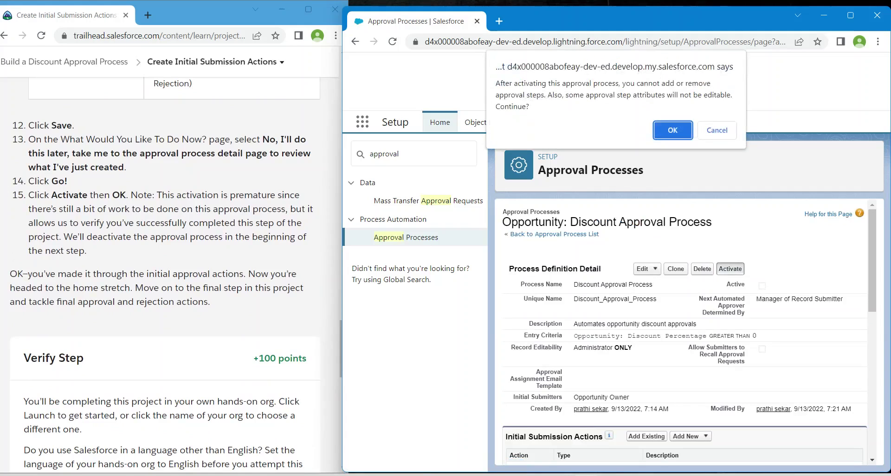
left_click(674, 128)
scroll(170, 278, "down", 6)
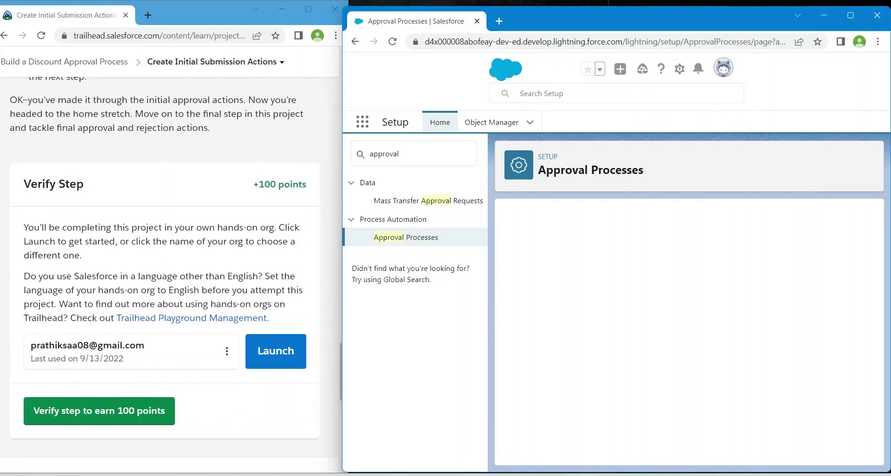
left_click(99, 294)
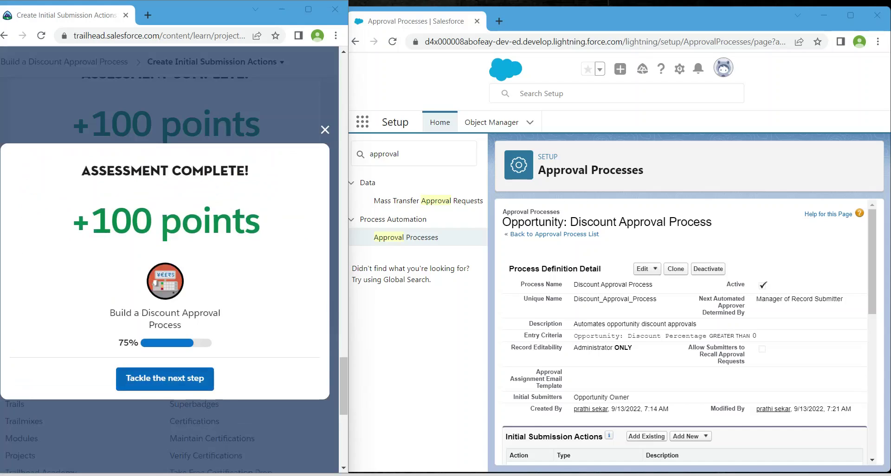
- Open the next project step, Specify Final Approval and Rejection Actions, and go to its Set Up Approval Actions instructions
left_click(165, 379)
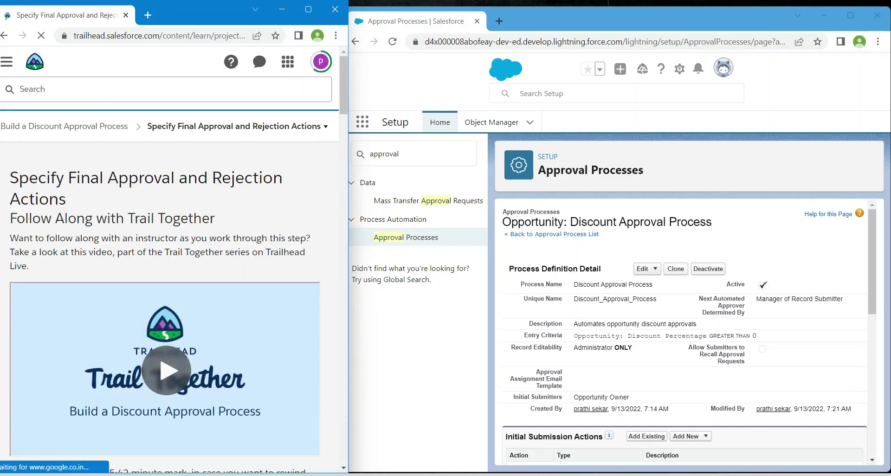
scroll(174, 278, "down", 12)
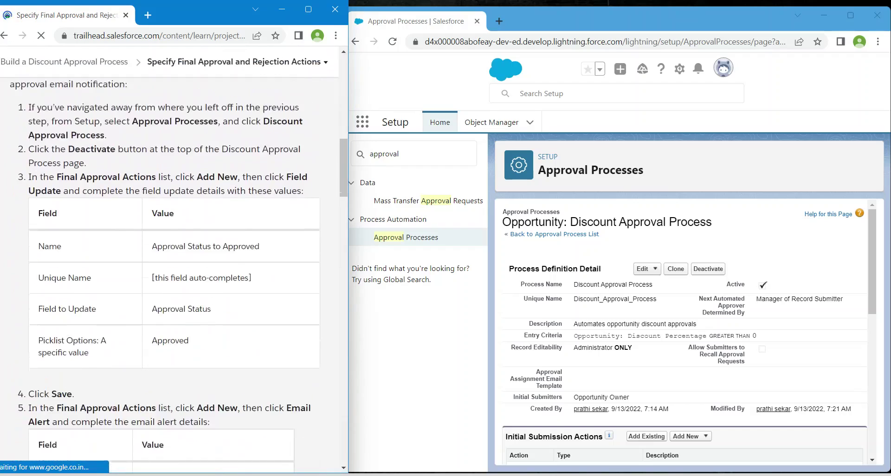
scroll(174, 279, "up", 3)
scroll(174, 278, "down", 1)
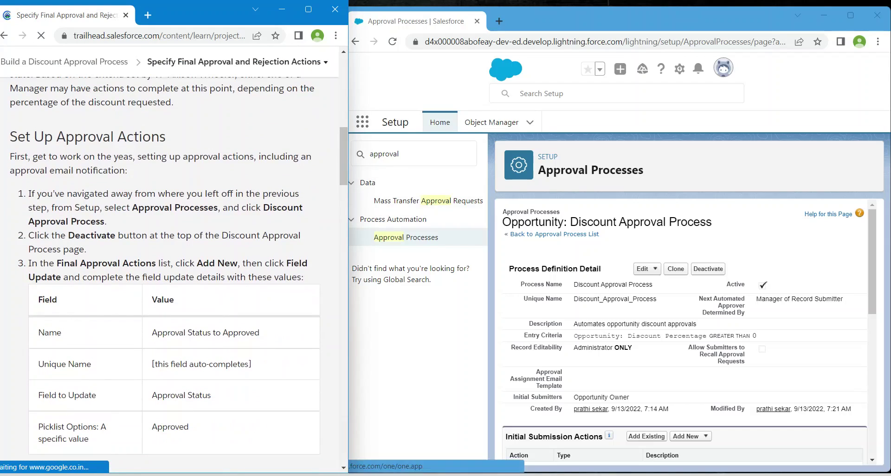
- Reopen the opportunity Discount Approval Process and start a new field update under Final Rejection Actions
left_click(406, 237)
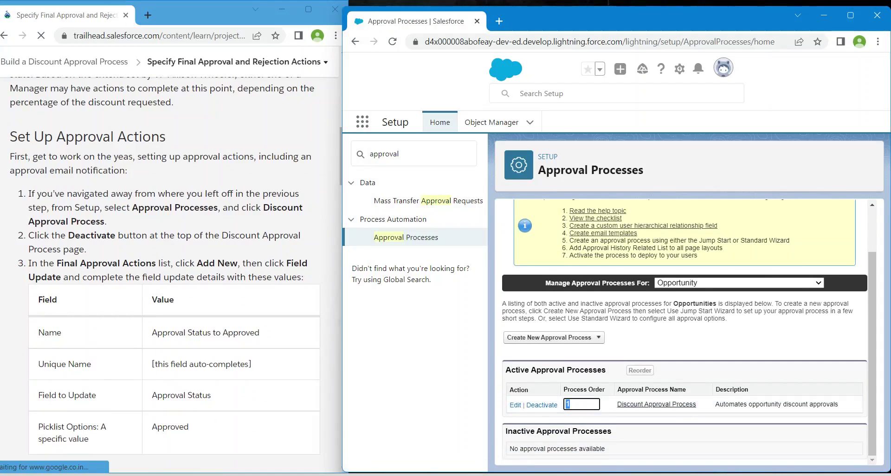
left_click(656, 404)
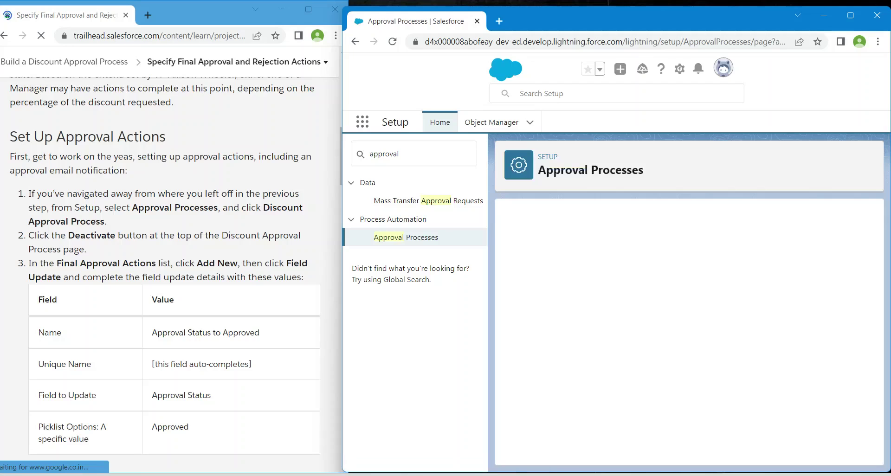
scroll(685, 332, "down", 5)
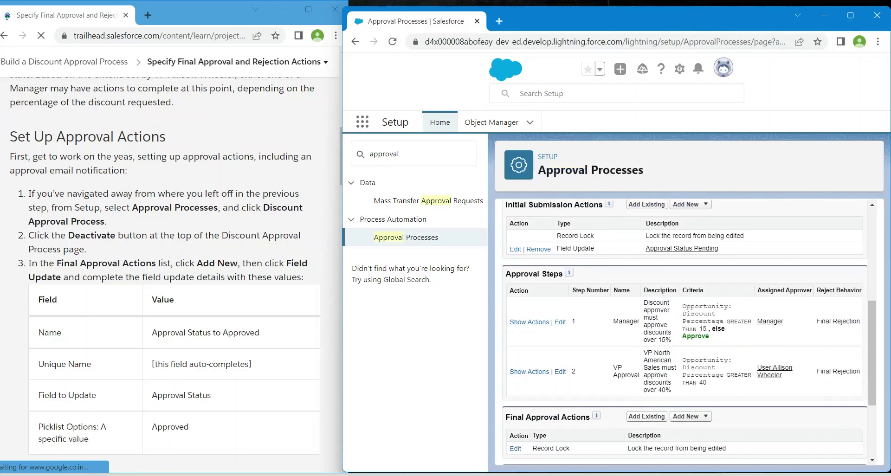
scroll(685, 332, "down", 3)
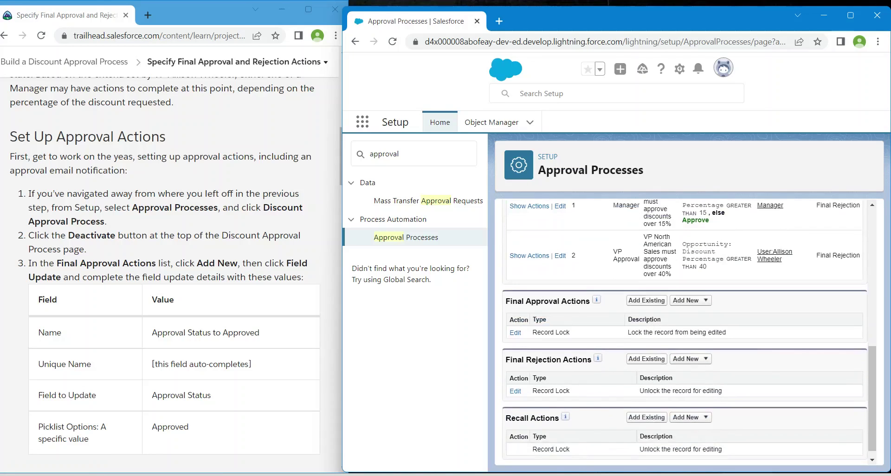
left_click(690, 359)
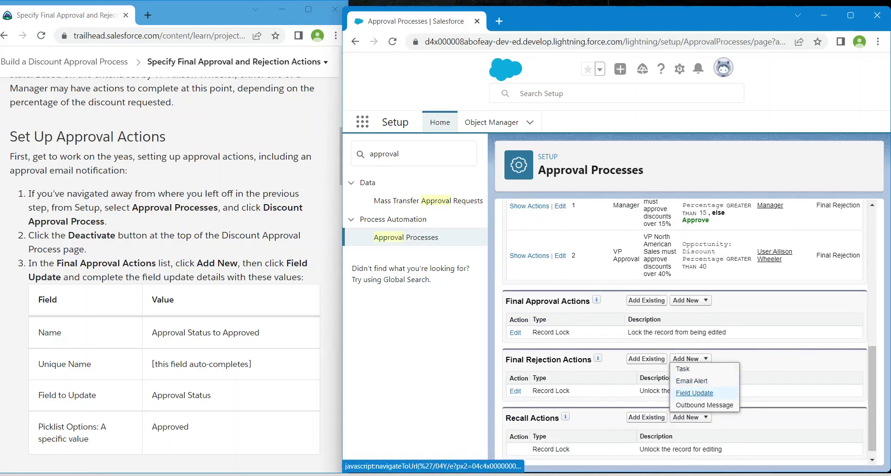
left_click(695, 393)
- Name the new field update "Approval Status to Approved", copied from the Trailhead instructions, and let the unique name fill automatically
scroll(167, 278, "down", 3)
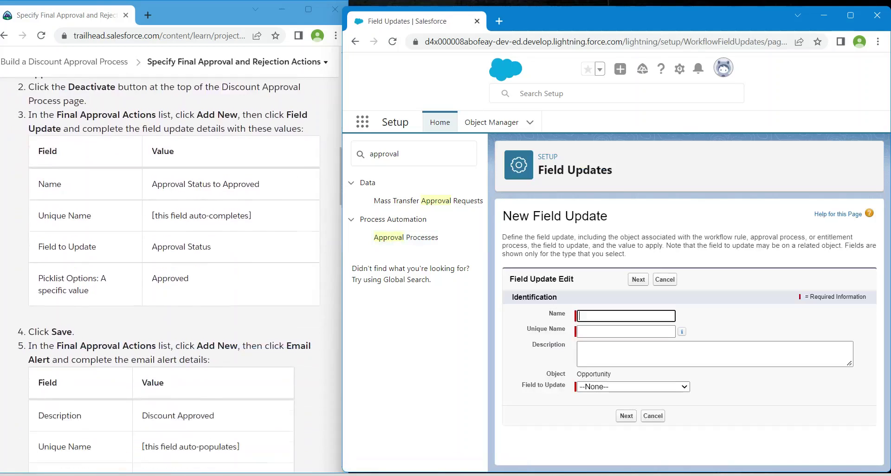
scroll(169, 274, "down", 1)
left_click(625, 316)
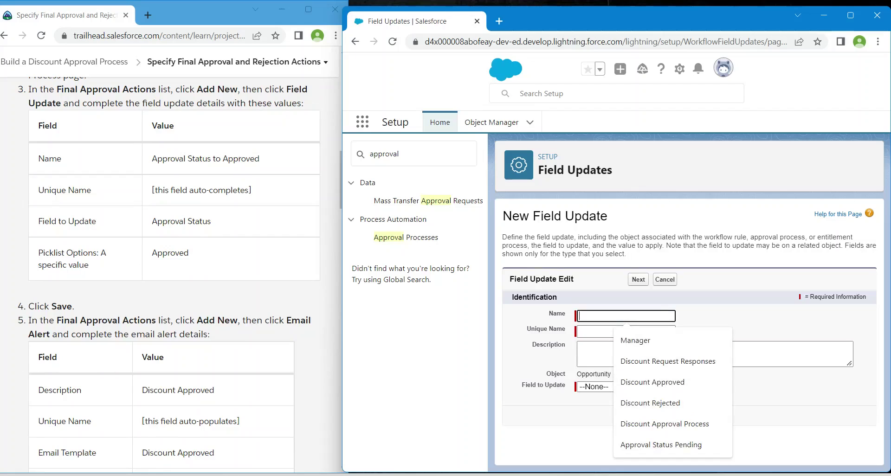
left_click_drag(152, 158, 260, 159)
key("ctrl+c")
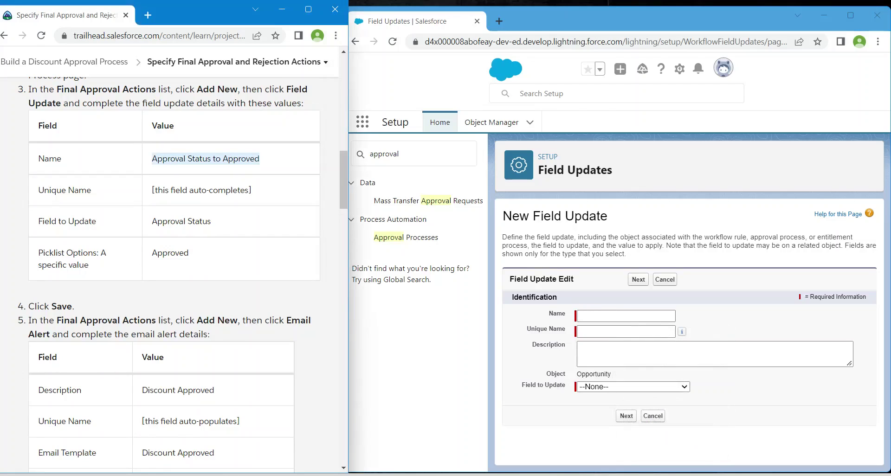
left_click(626, 316)
key("ctrl+v")
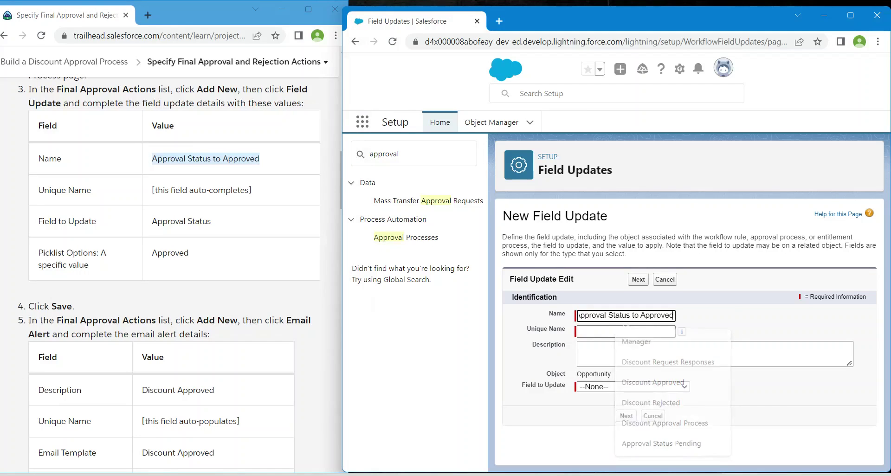
key("Tab")
key("Tab")
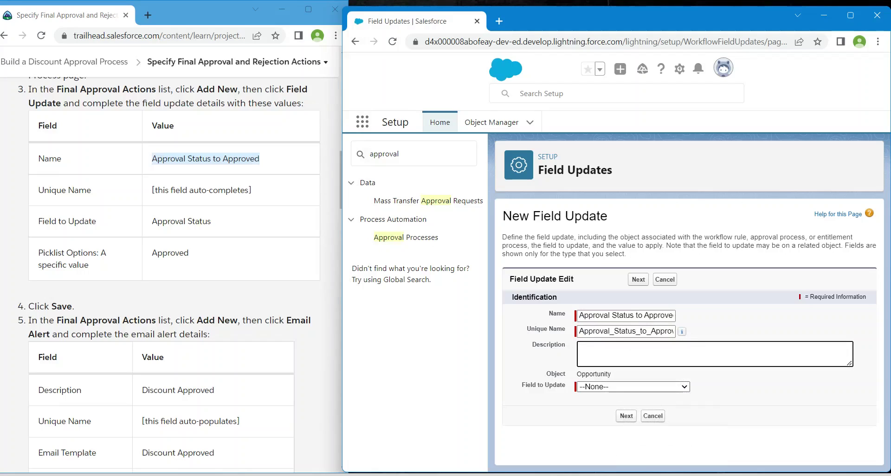
- Make the field update set Approval Status to the specific value Approved, and save it
left_click(633, 387)
scroll(627, 366, "down", 1)
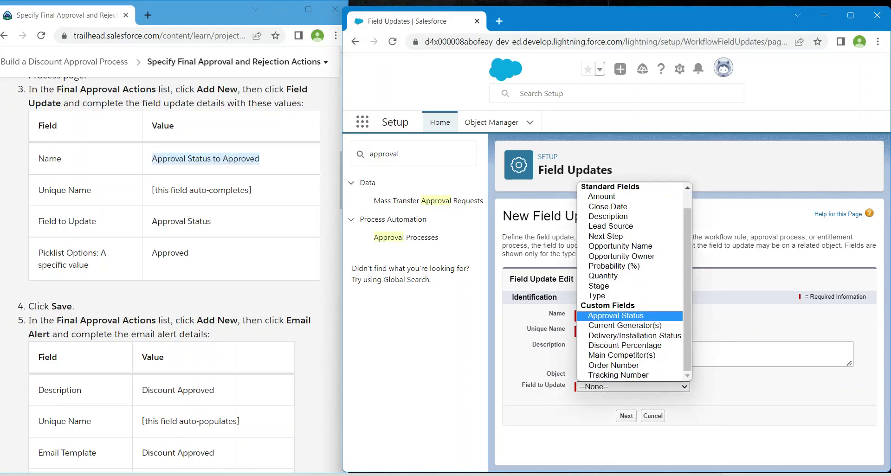
left_click(617, 315)
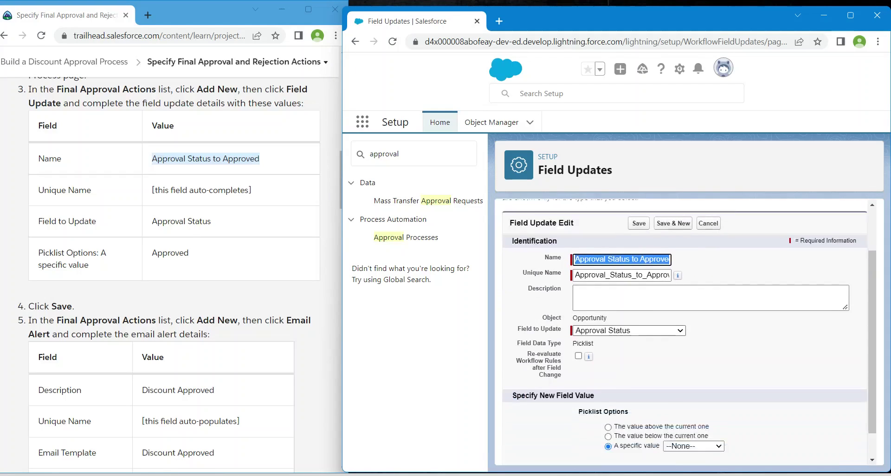
left_click(694, 414)
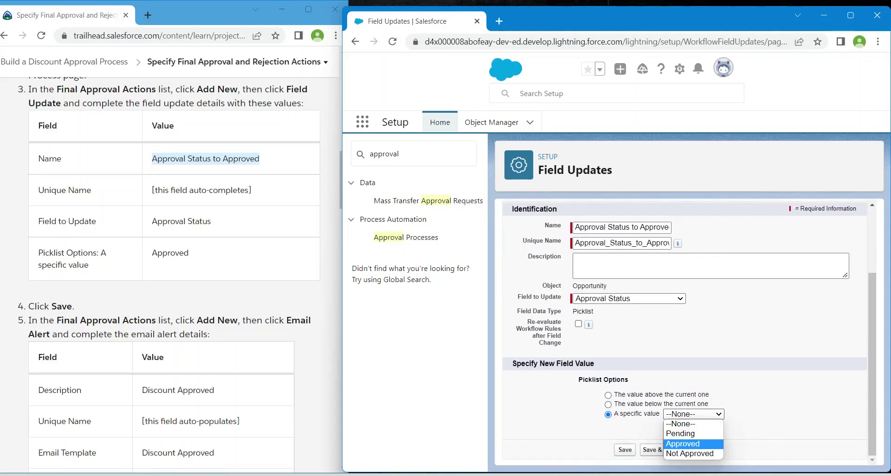
left_click(685, 443)
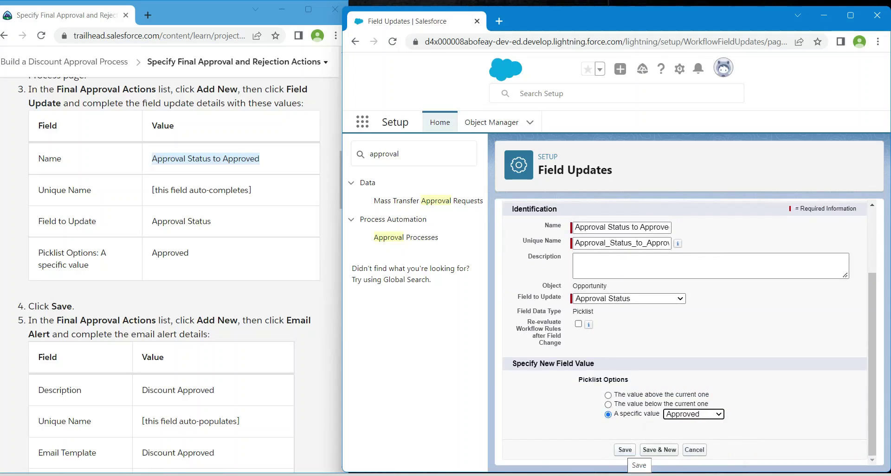
left_click(625, 450)
- Add an email alert to Final Approval Actions with the description "Discount Approved", and open its email template lookup
scroll(163, 278, "down", 5)
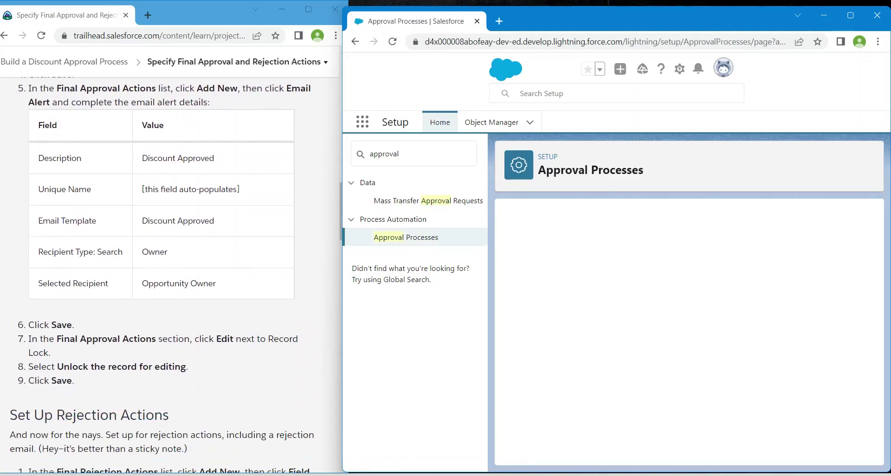
scroll(682, 325, "down", 5)
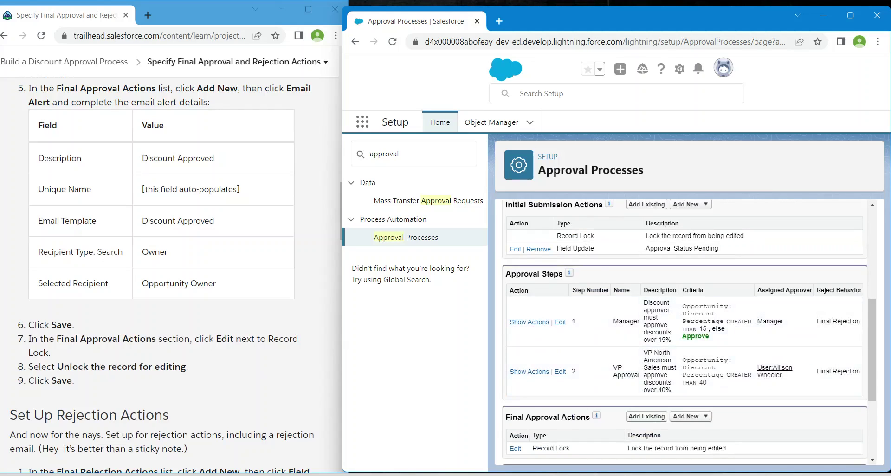
left_click(688, 416)
left_click(687, 440)
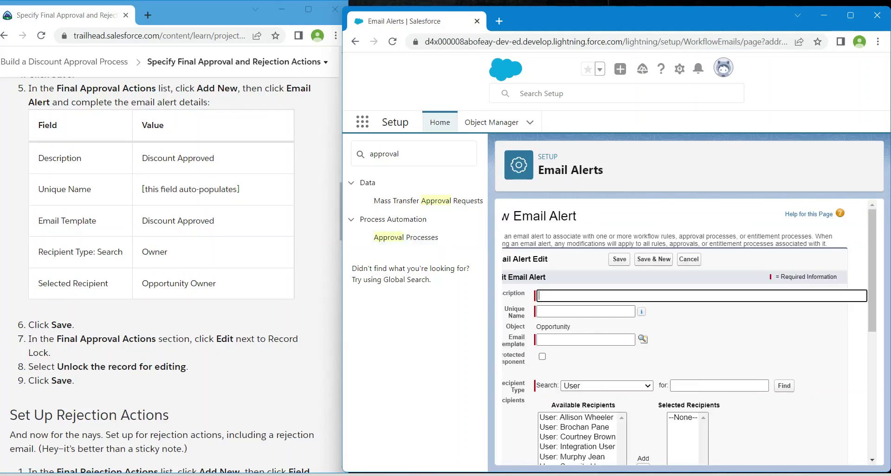
left_click(606, 296)
left_click(632, 321)
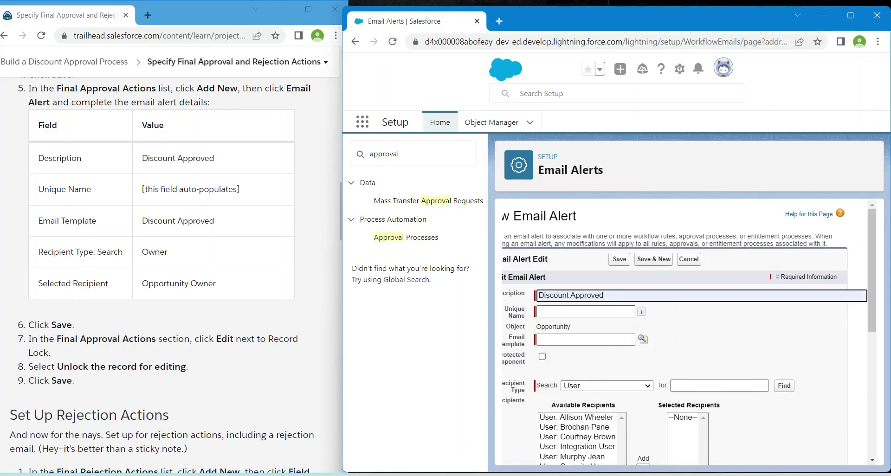
key("Tab")
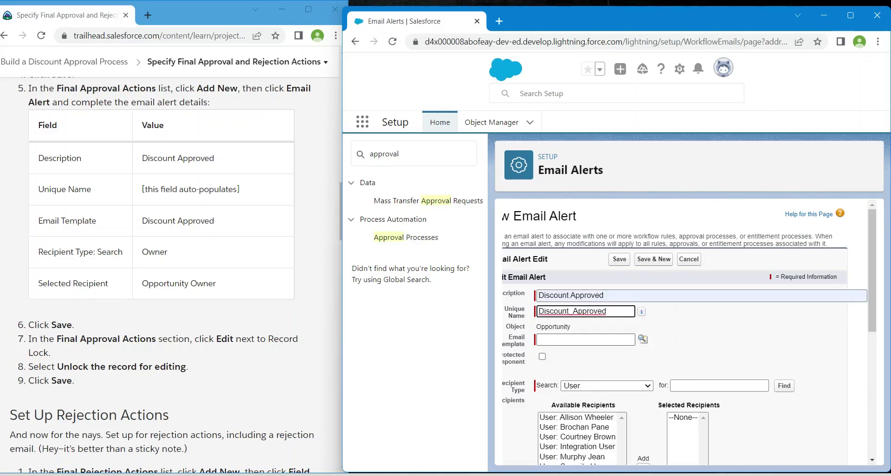
left_click(604, 339)
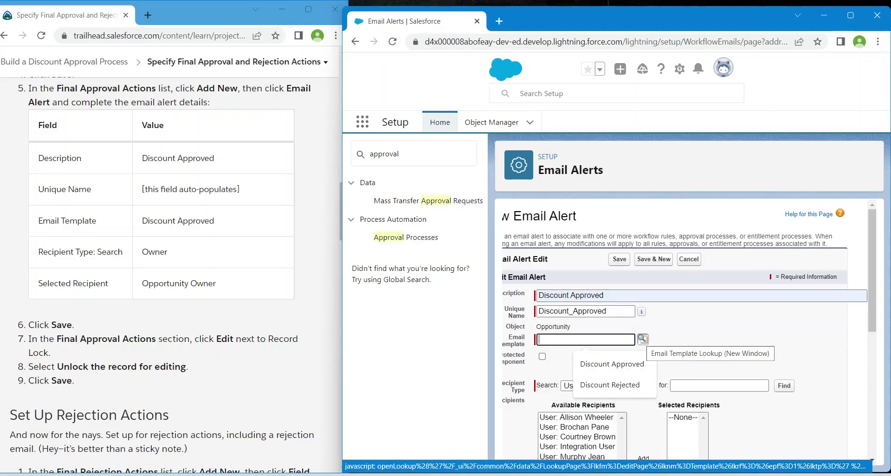
left_click(643, 339)
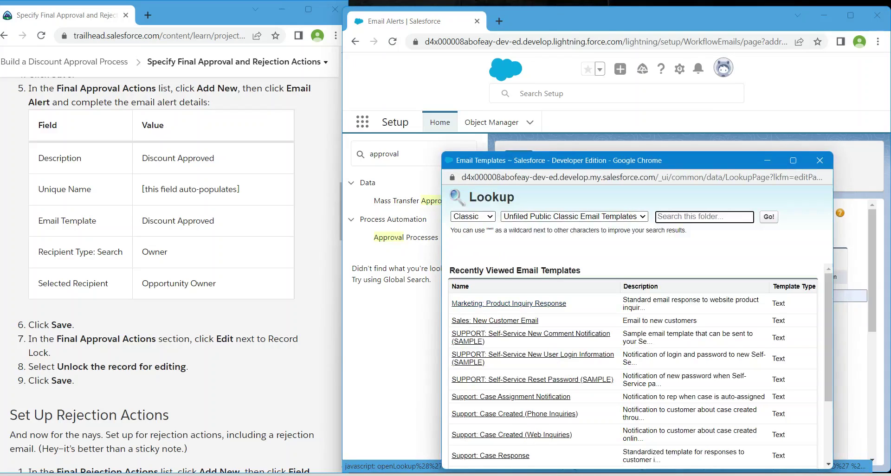
left_click(473, 216)
left_click(469, 236)
left_click(546, 216)
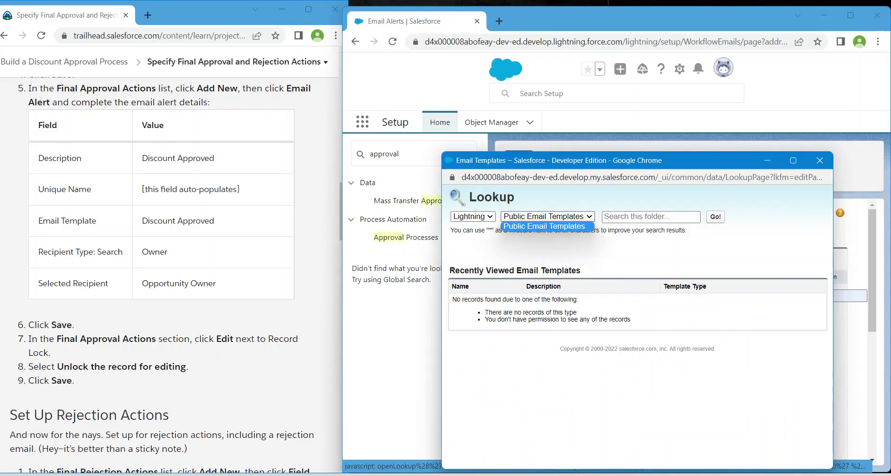
left_click(473, 217)
left_click(470, 226)
- Choose the Discount Approved template from the Discount Request Responses folder for the email alert
left_click(573, 216)
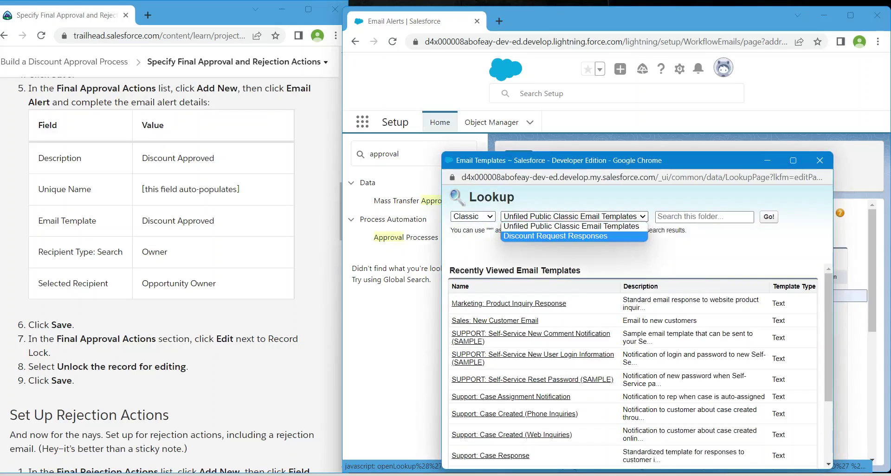
left_click(555, 236)
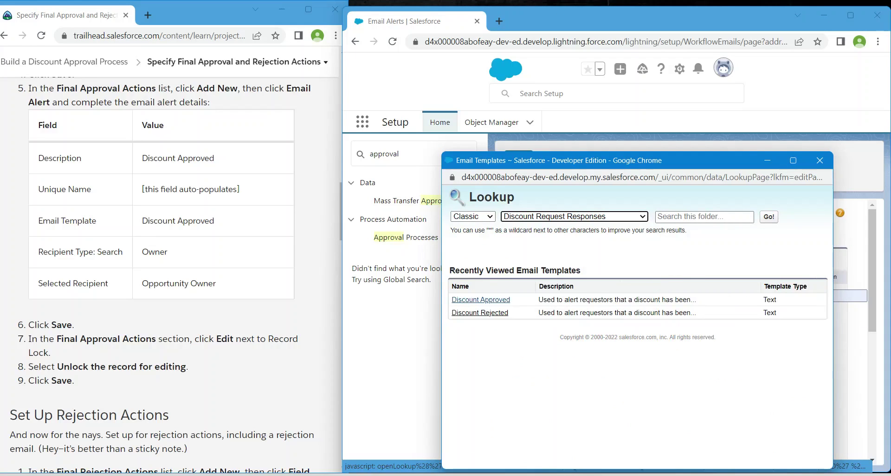
left_click(481, 300)
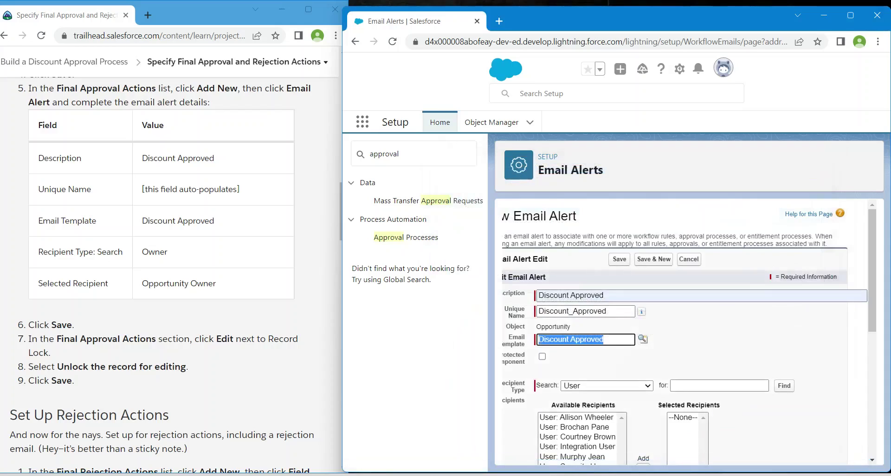
- Set the email alert's recipient type to Owner, add Opportunity Owner as the selected recipient, and save the alert
scroll(687, 325, "down", 3)
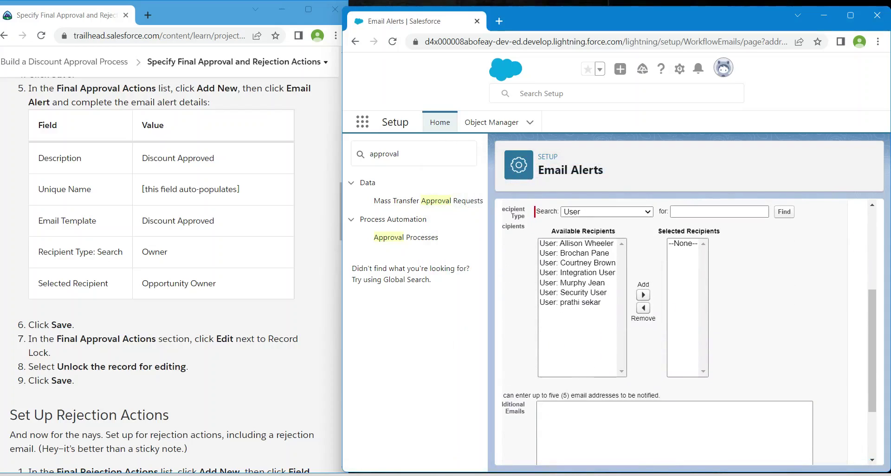
scroll(687, 324, "up", 2)
left_click(607, 270)
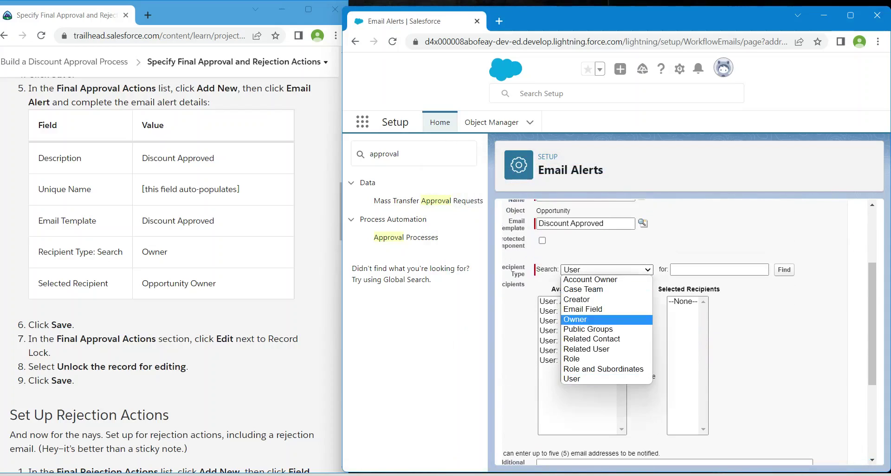
left_click(603, 321)
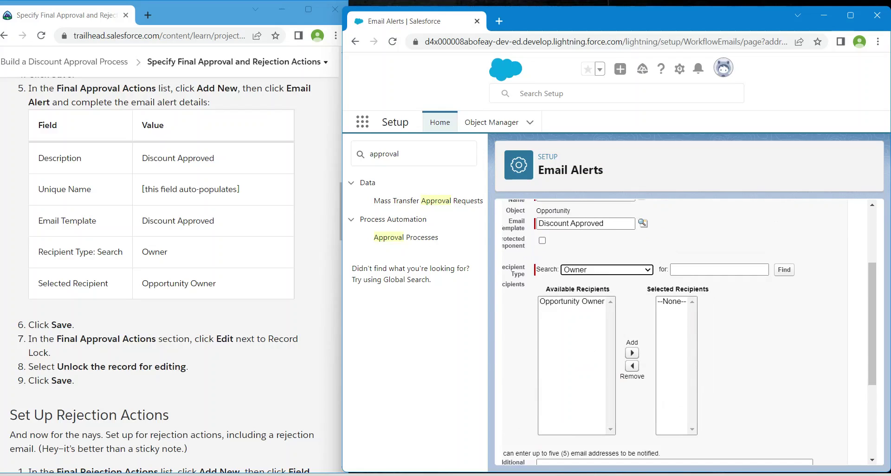
left_click(572, 301)
left_click(631, 353)
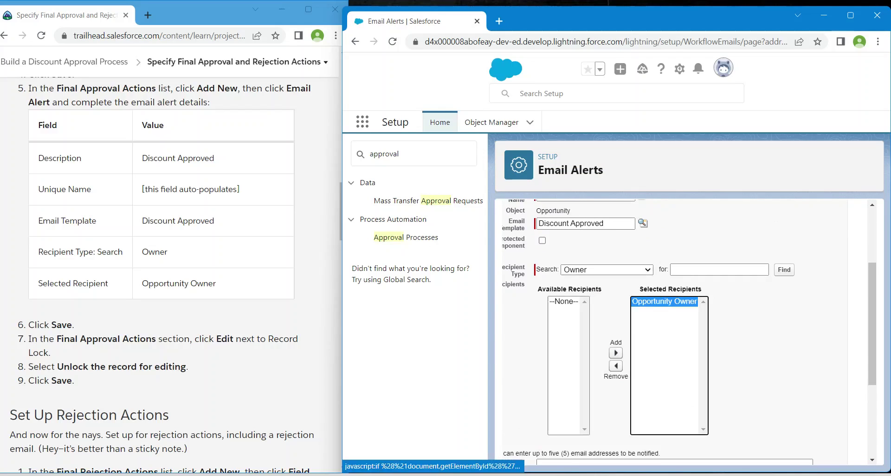
scroll(631, 353, "down", 3)
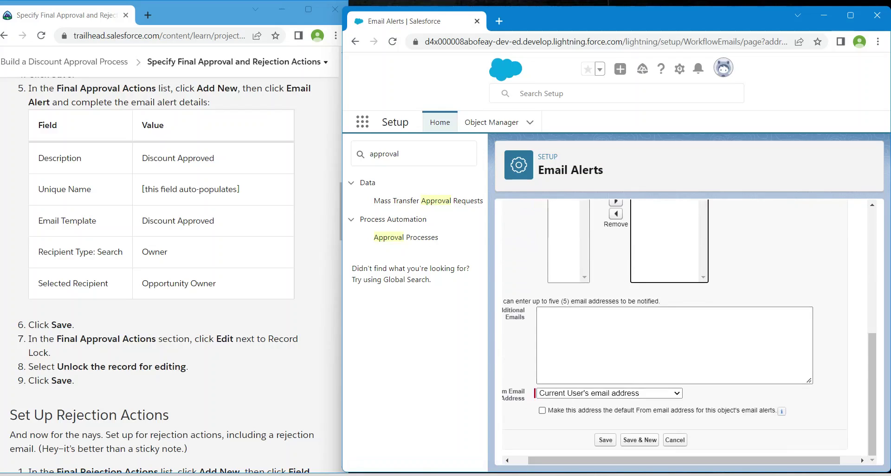
left_click(605, 440)
- Change the Final Approval Actions record lock to "Unlock the record for editing" and save it
scroll(169, 274, "down", 3)
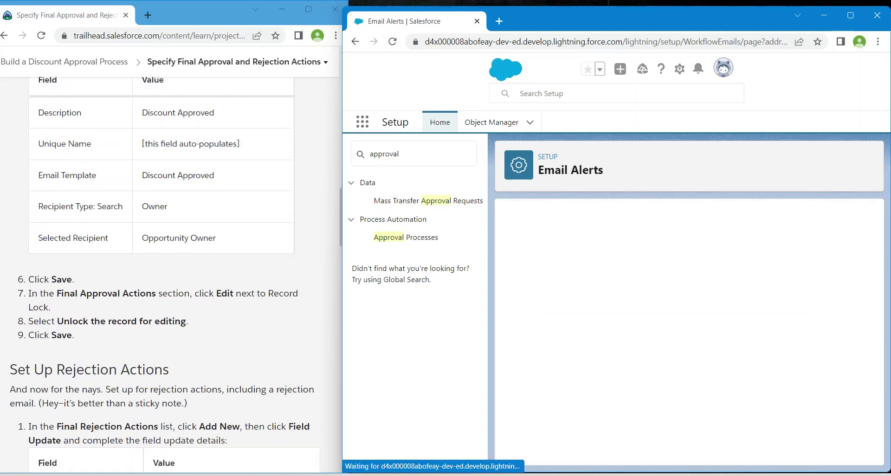
scroll(169, 274, "down", 3)
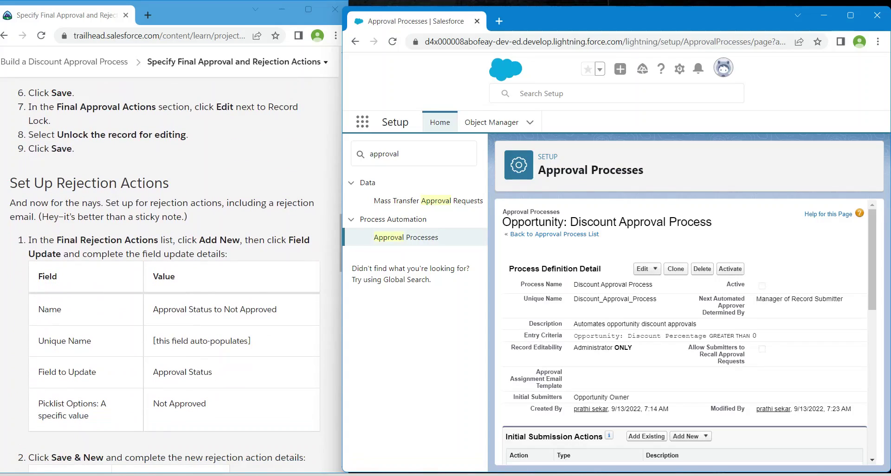
scroll(684, 331, "down", 3)
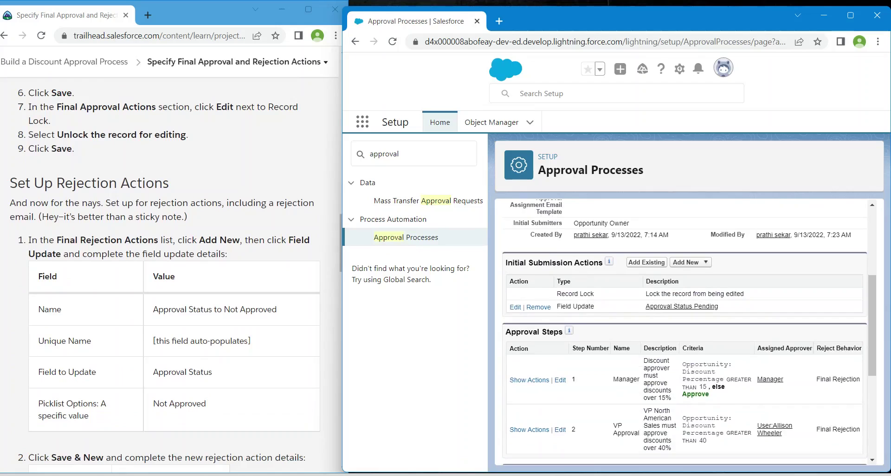
scroll(684, 332, "down", 4)
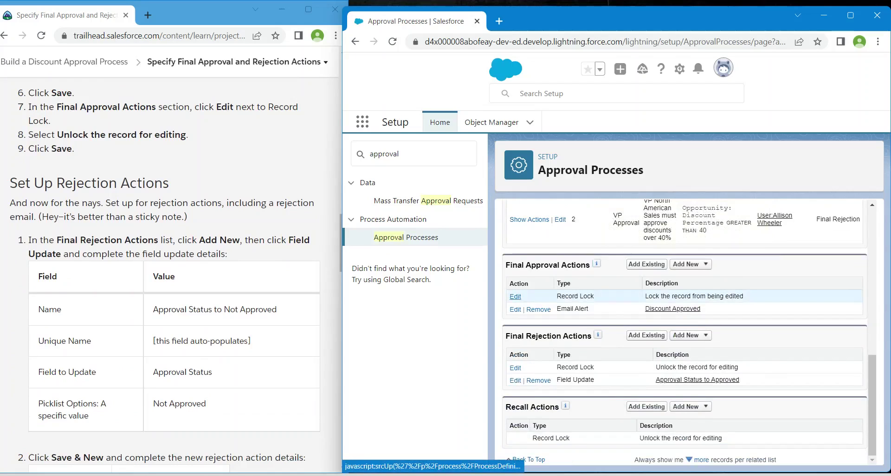
left_click(516, 296)
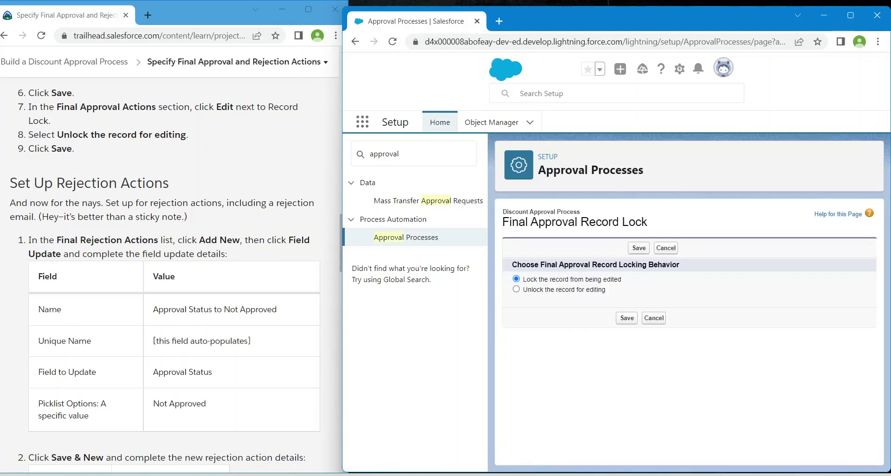
left_click(516, 289)
left_click(627, 318)
- Add a field update to Final Rejection Actions and name it "Approval Status to Not Approved"
scroll(172, 279, "down", 3)
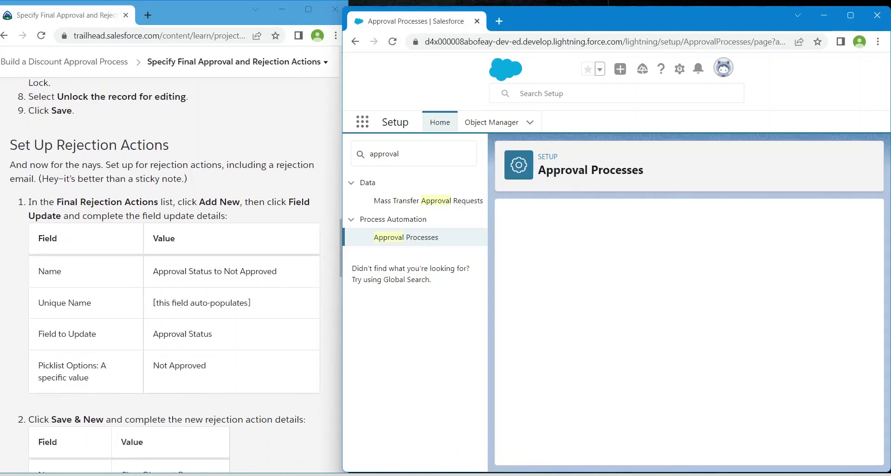
scroll(172, 279, "up", 3)
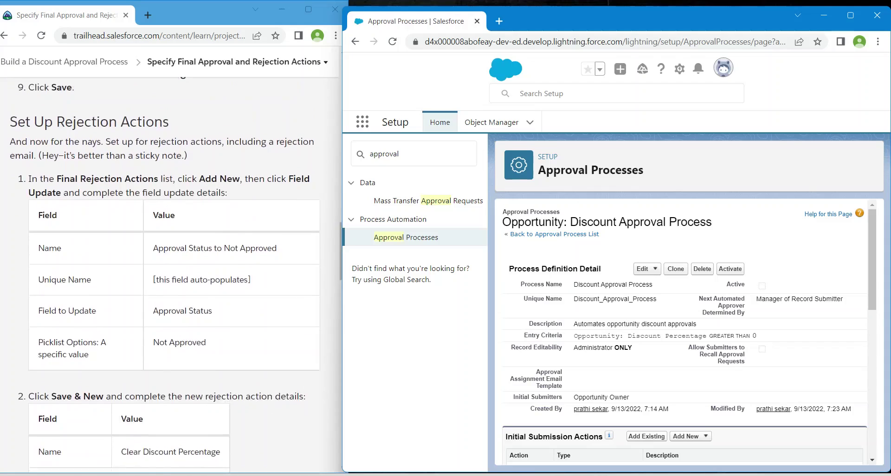
scroll(172, 278, "down", 3)
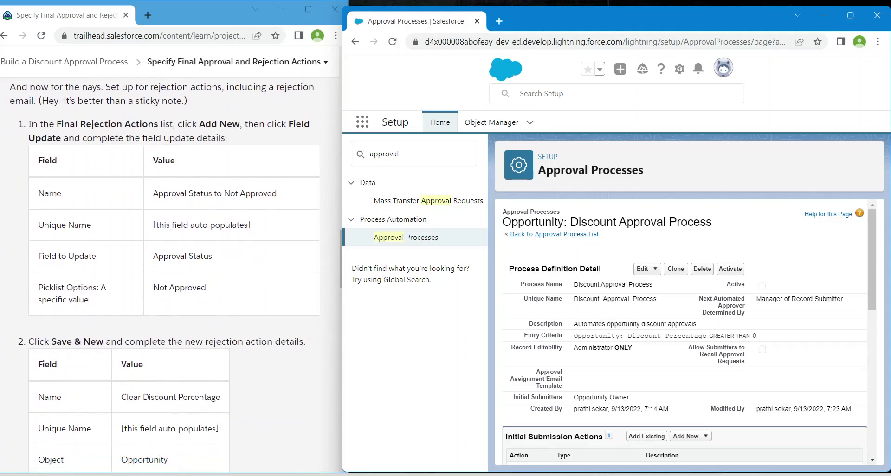
scroll(685, 332, "down", 10)
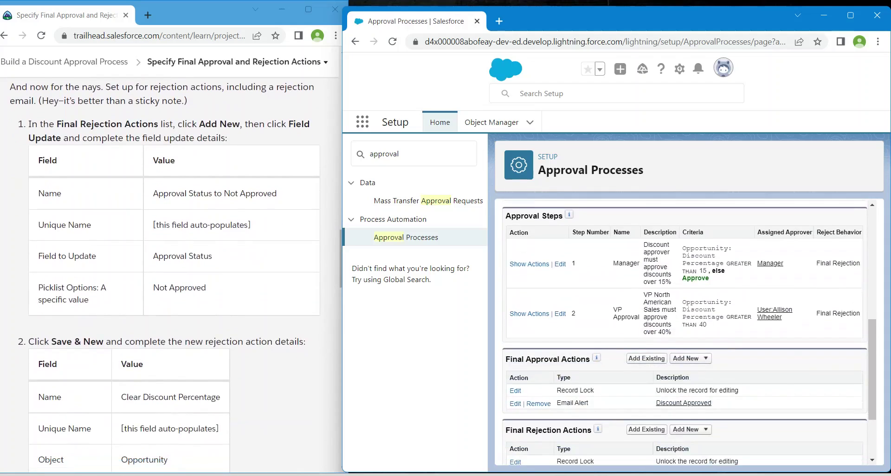
scroll(685, 331, "down", 2)
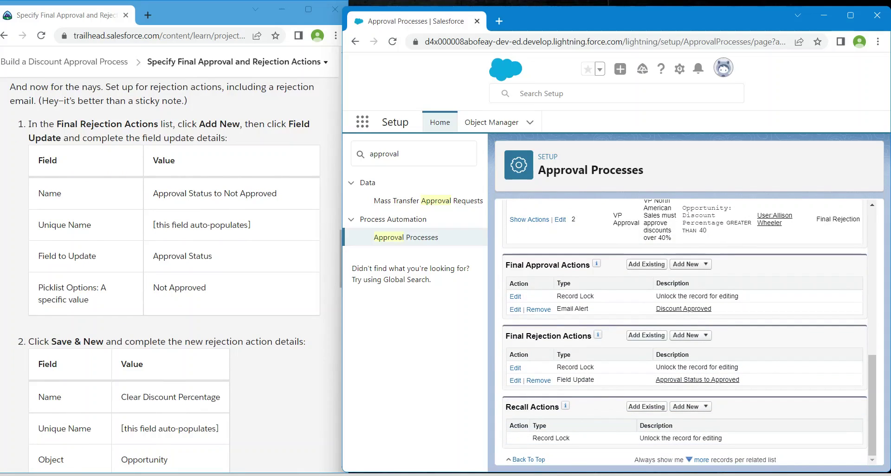
left_click(689, 335)
left_click(694, 370)
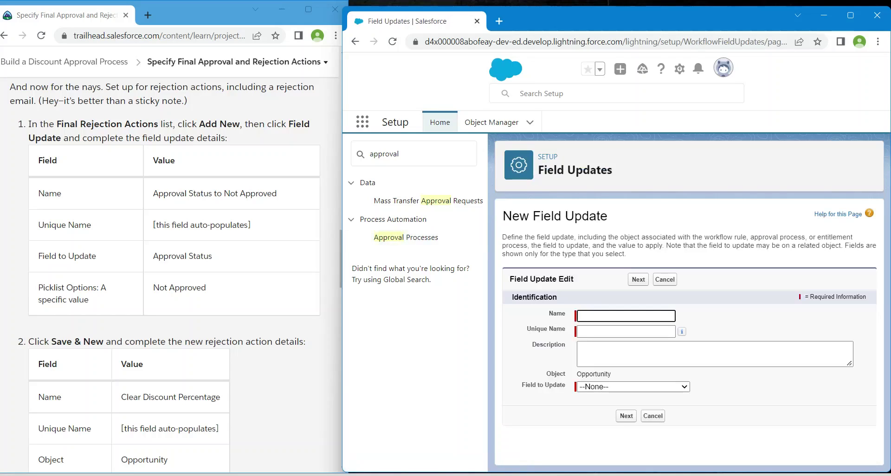
left_click(626, 316)
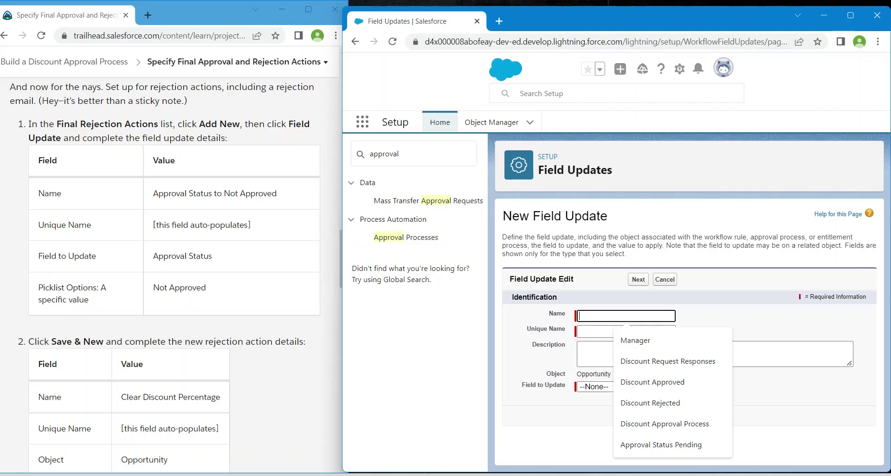
left_click_drag(153, 193, 277, 194)
key("ctrl+c")
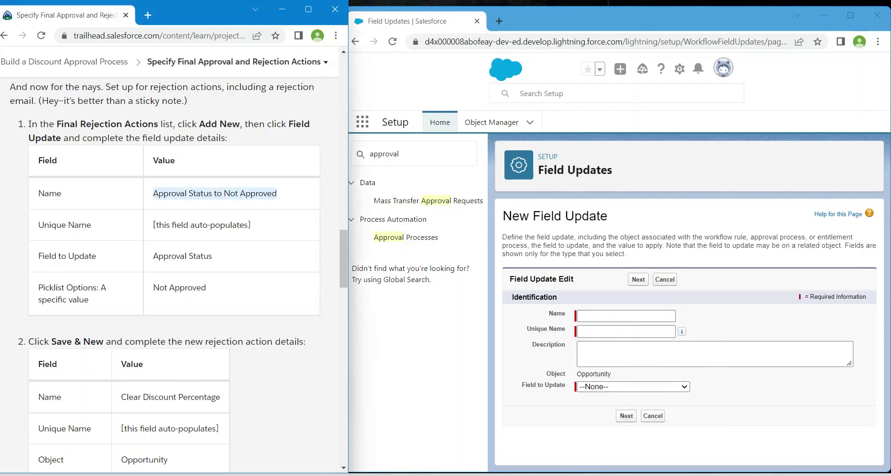
left_click(626, 315)
key("ctrl+v")
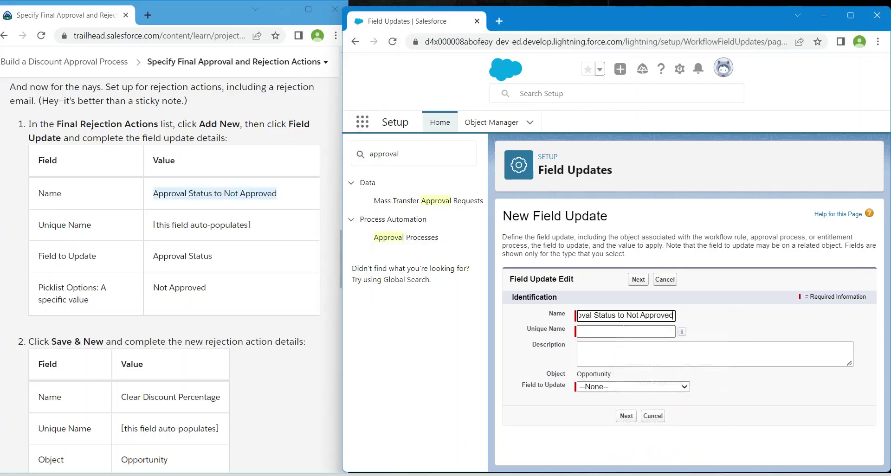
key("Tab")
left_click(715, 354)
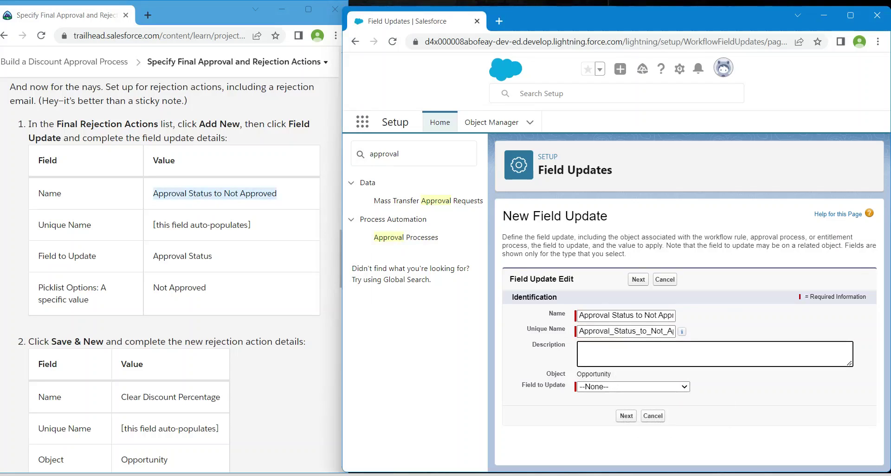
- Make the field update set Approval Status to the specific value Not Approved, and save it
left_click(633, 386)
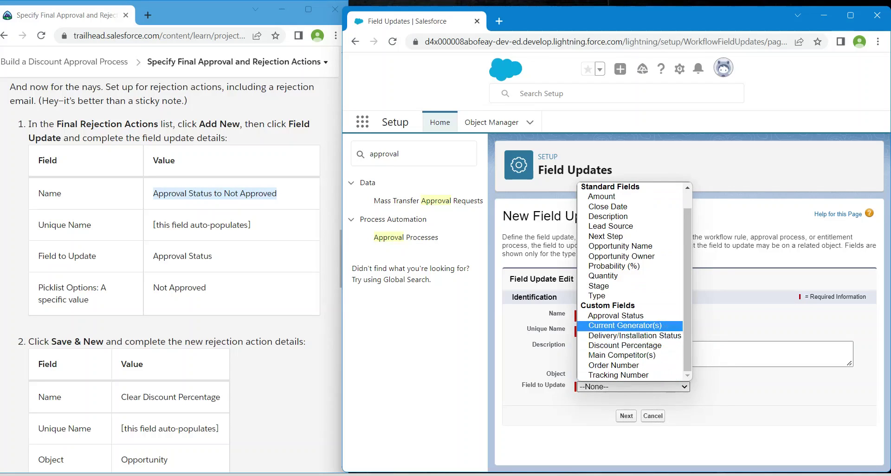
key("Return")
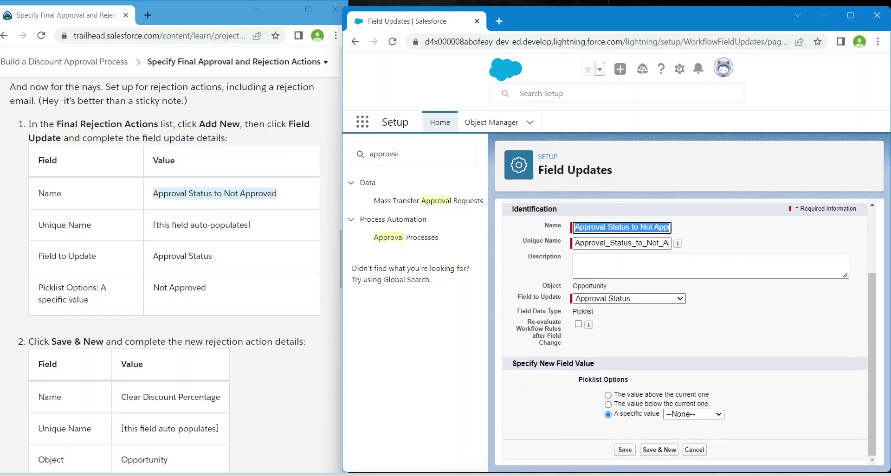
left_click(694, 414)
key("Down")
key("Down")
key("Down")
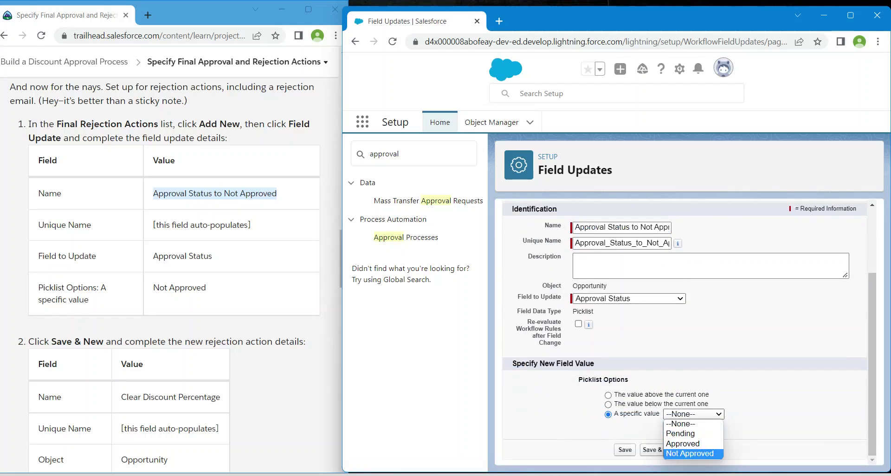
key("Return")
key("Return")
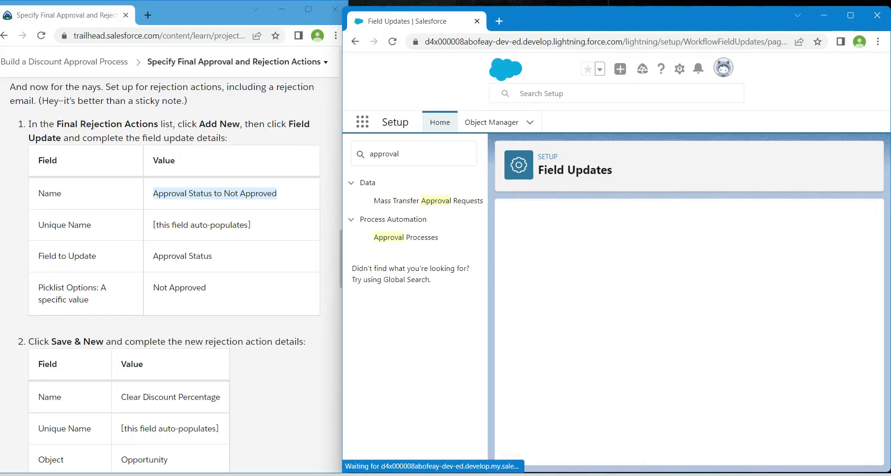
- Add another field update to Final Rejection Actions and name it "Clear Discount Percentage"
scroll(169, 273, "down", 2)
scroll(170, 274, "down", 1)
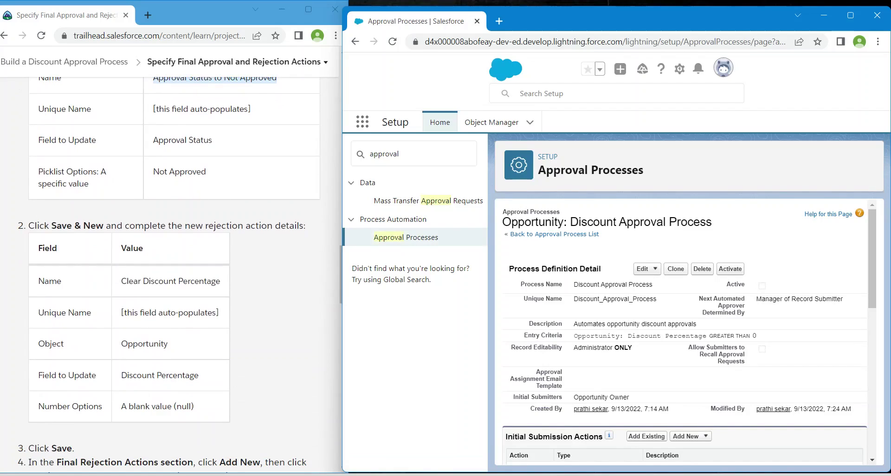
key("alt+Left")
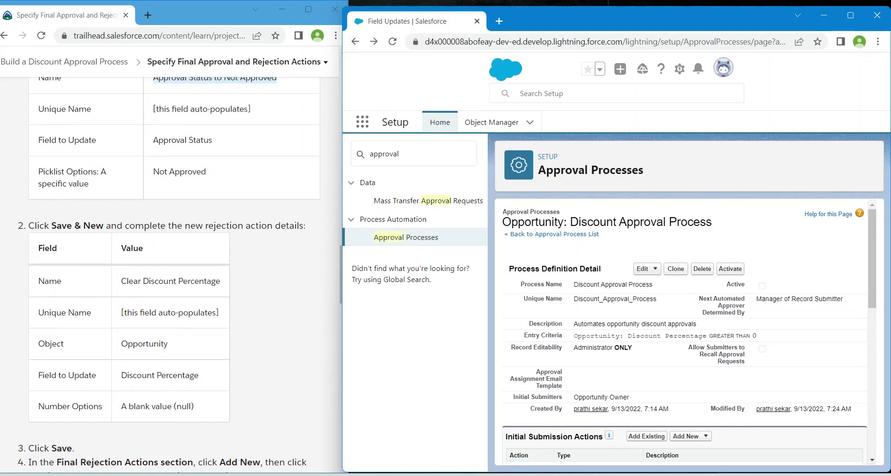
scroll(684, 331, "down", 5)
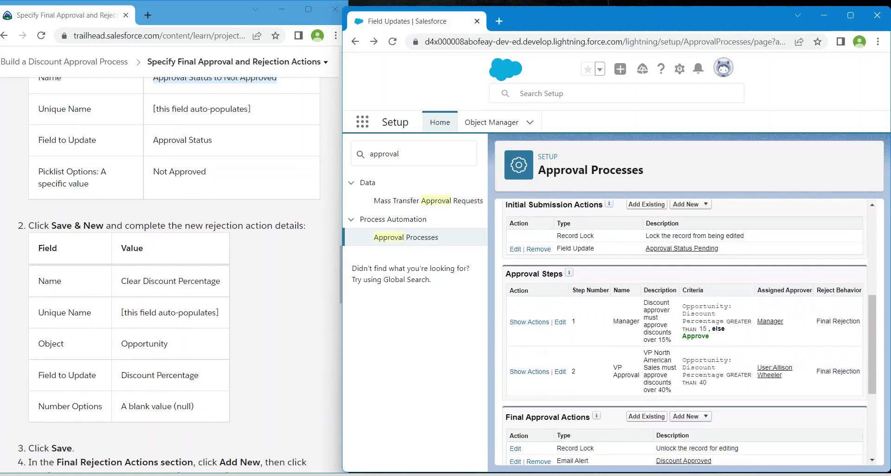
scroll(684, 332, "up", 1)
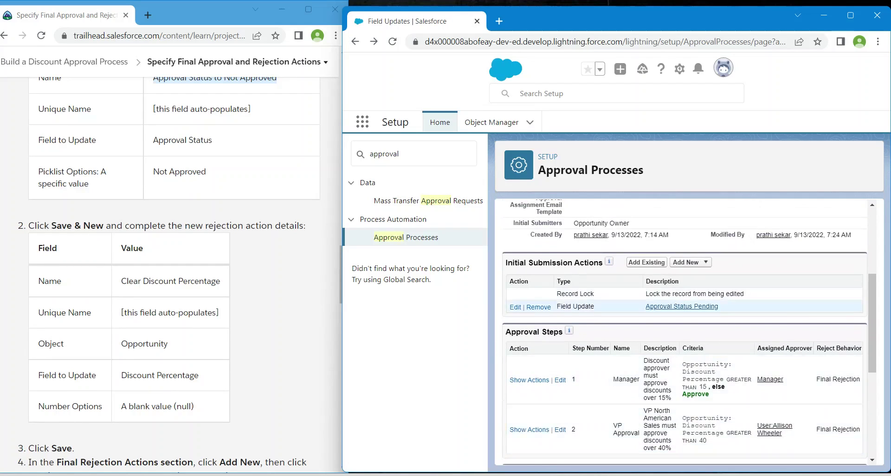
left_click(460, 474)
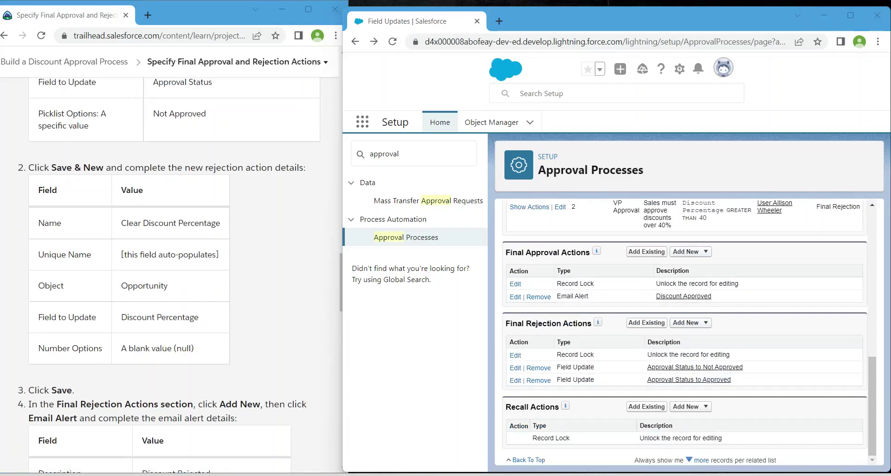
left_click(691, 323)
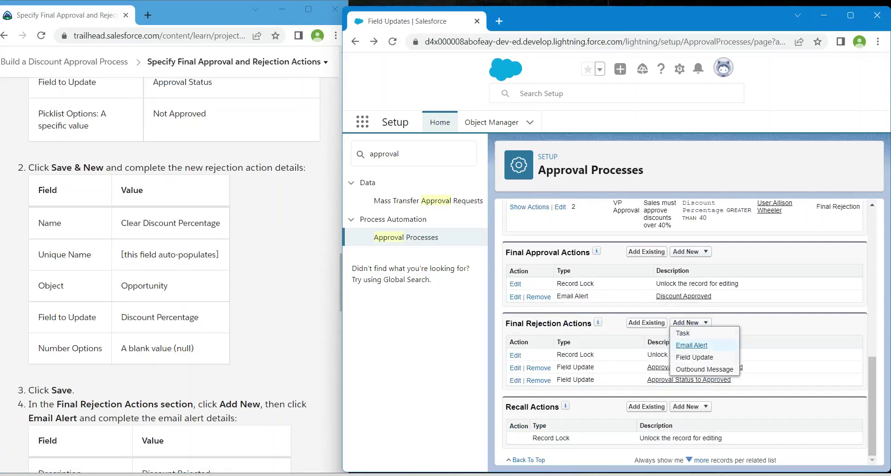
left_click(687, 360)
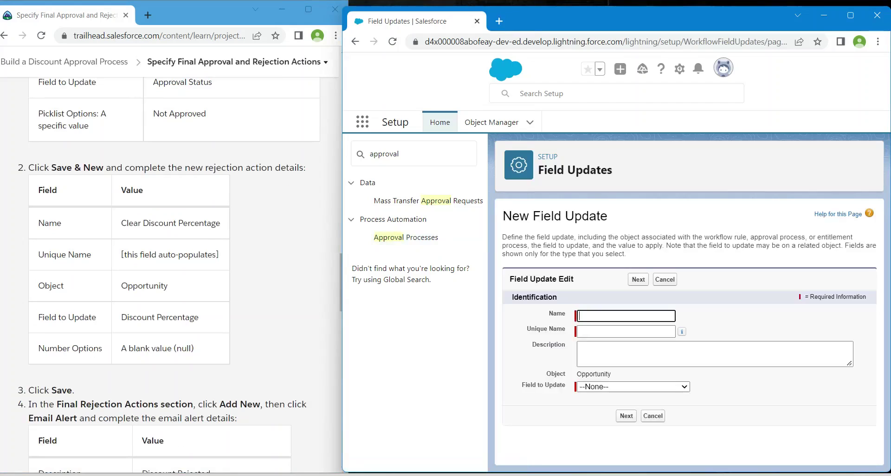
left_click(626, 316)
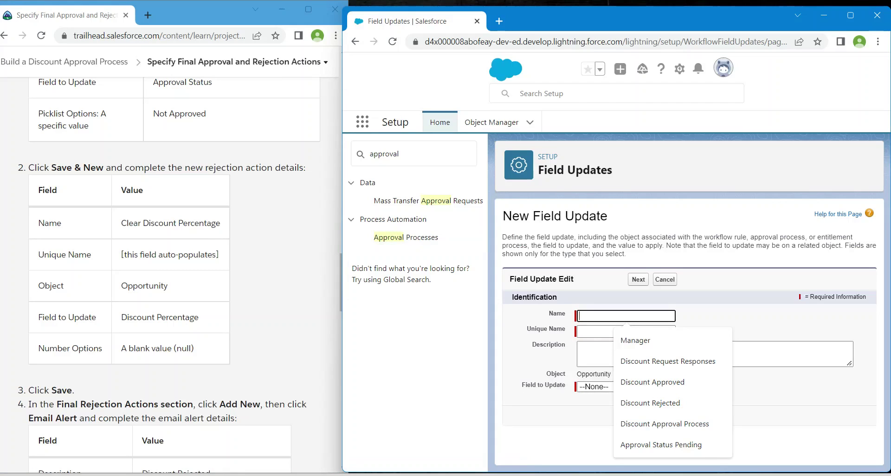
left_click_drag(121, 223, 220, 223)
key("ctrl+c")
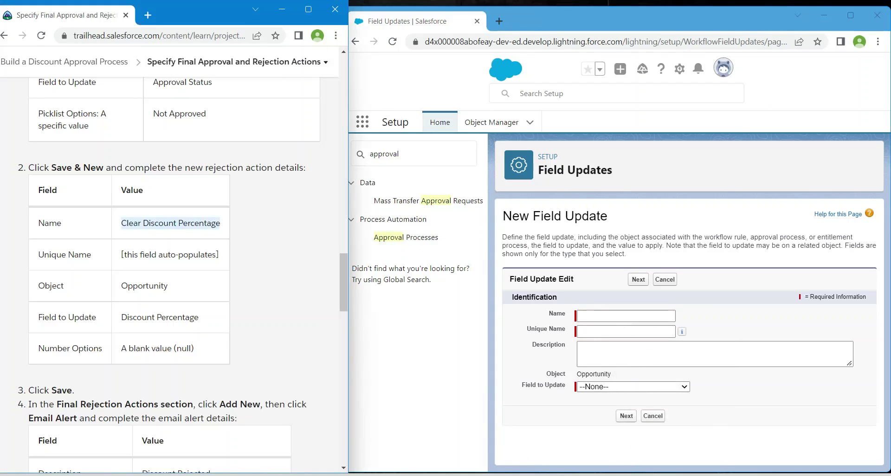
left_click(626, 316)
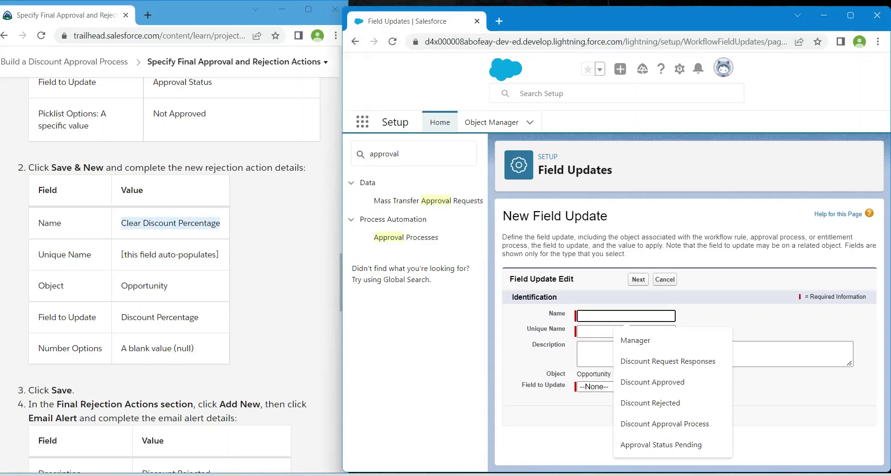
key("ctrl+v")
left_click(605, 331)
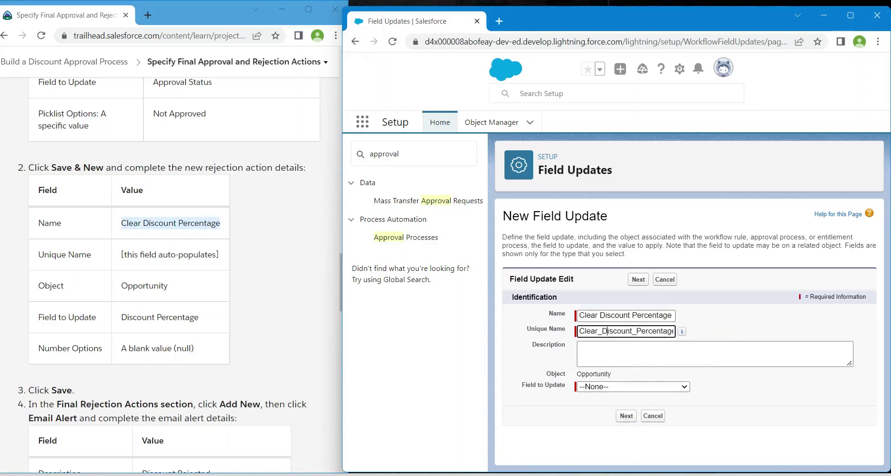
key("Tab")
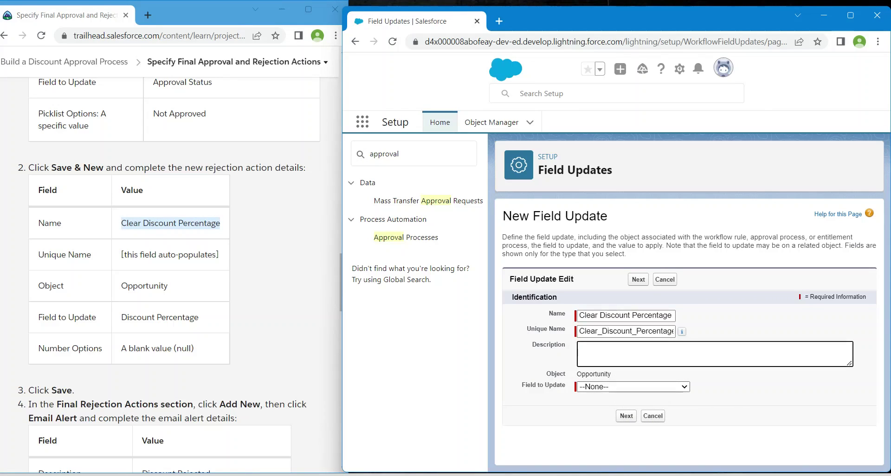
- Choose Discount Percentage as the field to update and set its new value to "A blank value (null)"
left_click(633, 387)
scroll(622, 365, "down", 1)
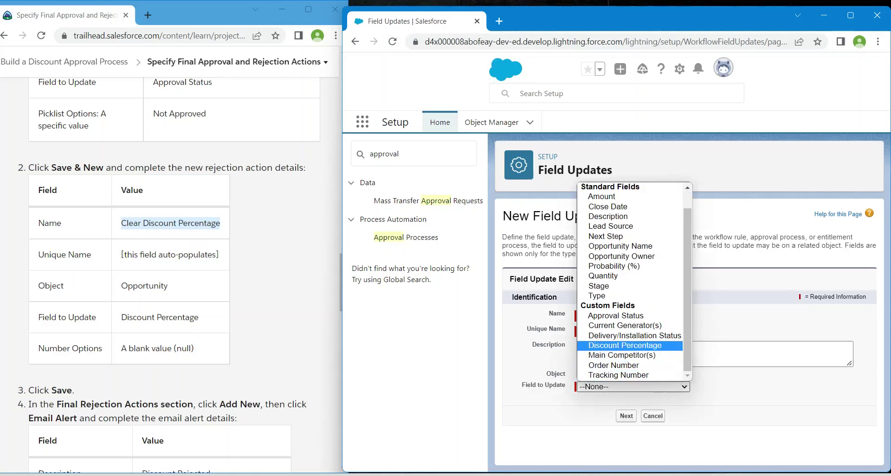
left_click(625, 345)
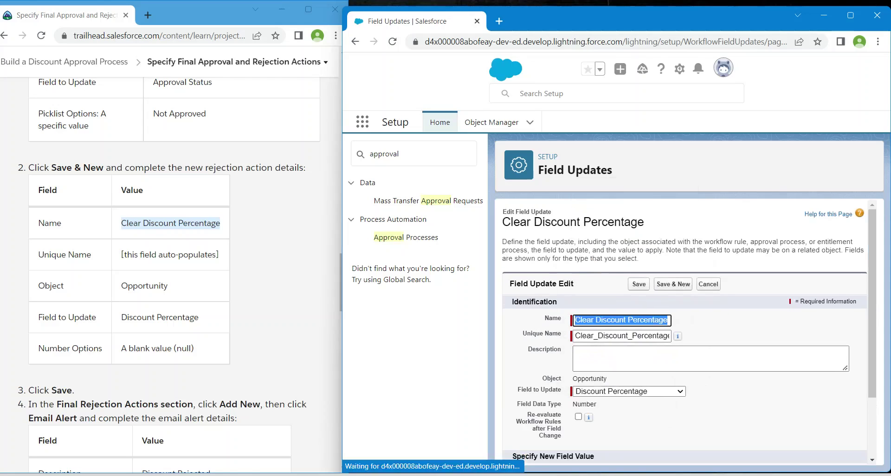
scroll(687, 331, "down", 2)
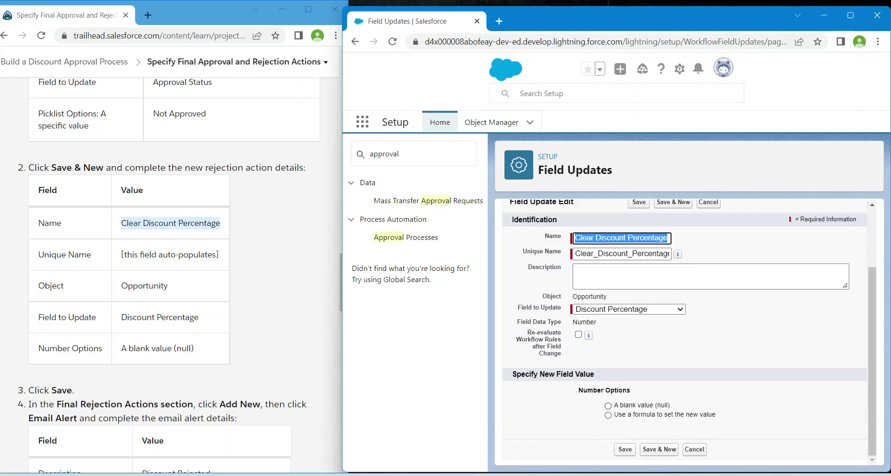
left_click(608, 406)
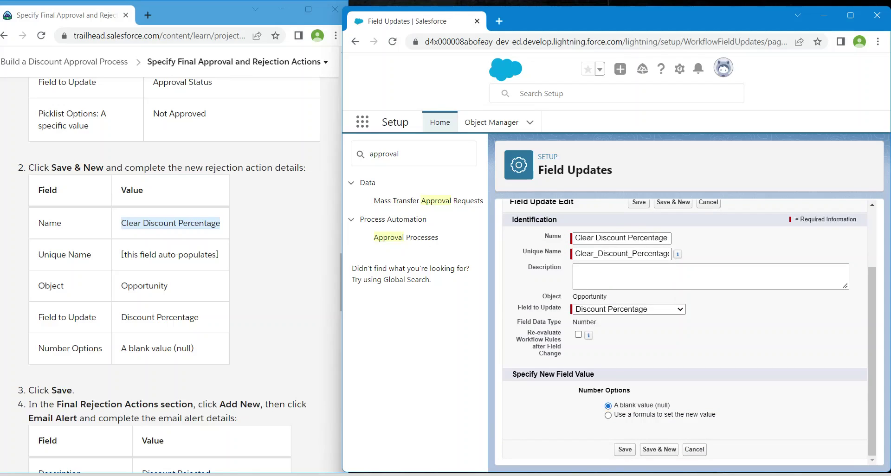
- Save the Clear Discount Percentage field update
left_click(625, 449)
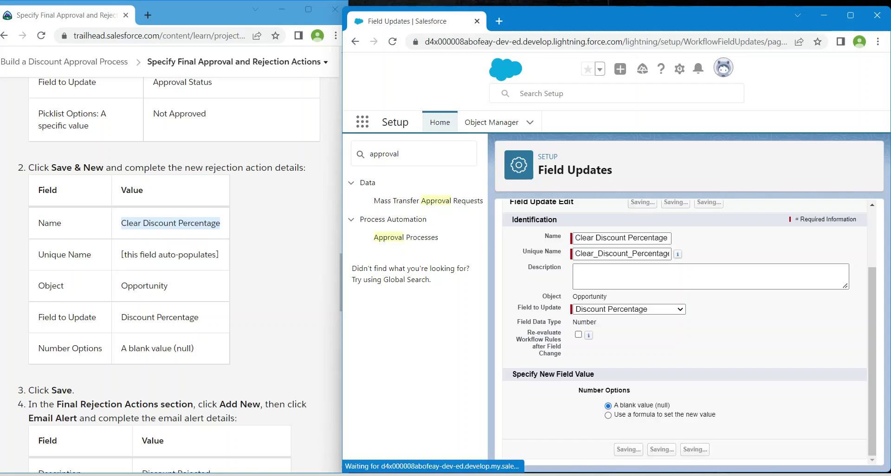
scroll(167, 279, "down", 6)
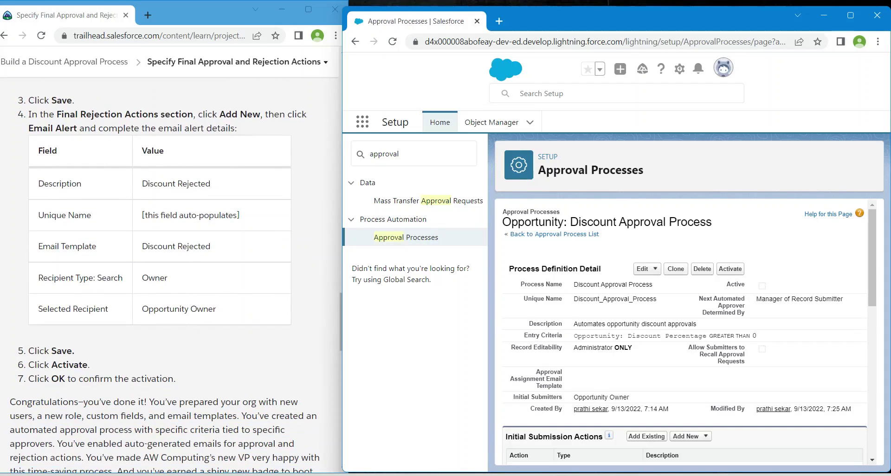
- Add a new email alert to Final Rejection Actions and set its description to "Discount Rejected", letting the unique name fill in
scroll(685, 342, "down", 10)
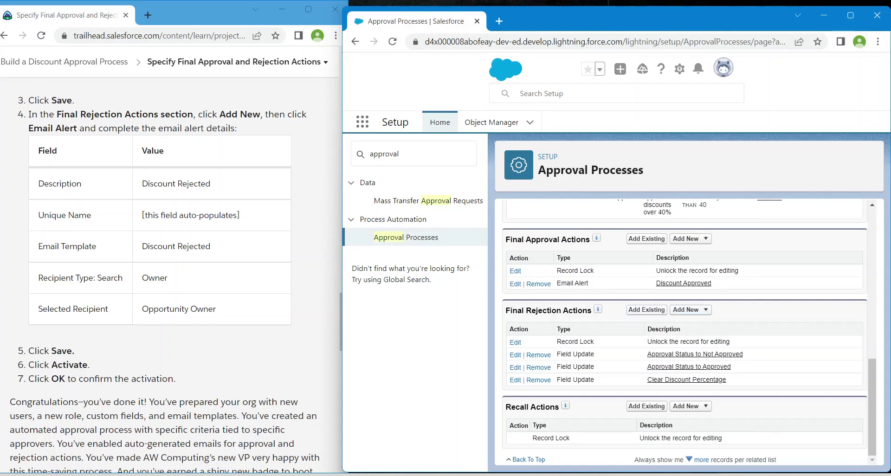
left_click(689, 309)
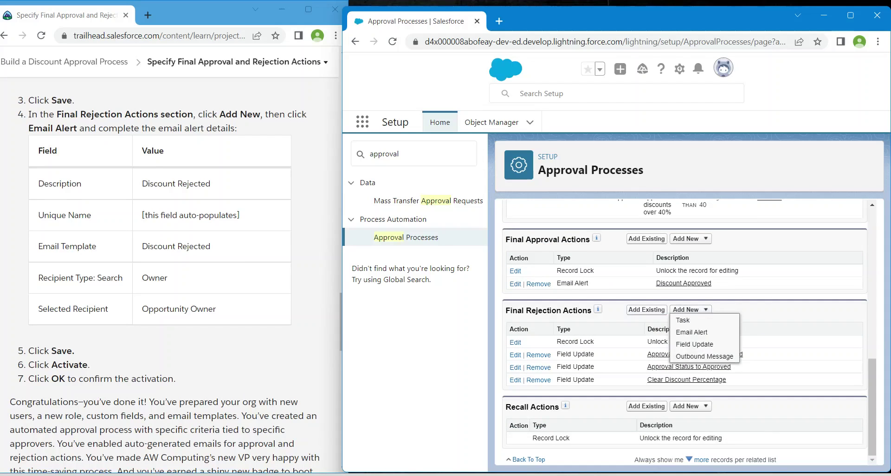
left_click(691, 332)
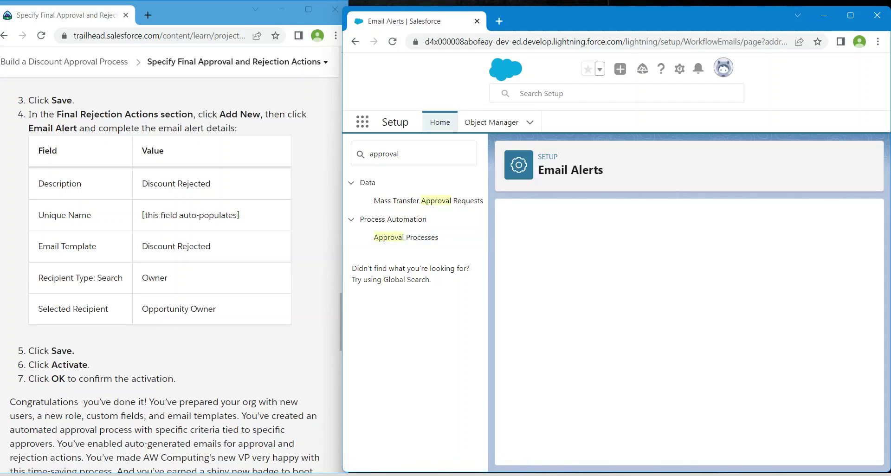
key("Down")
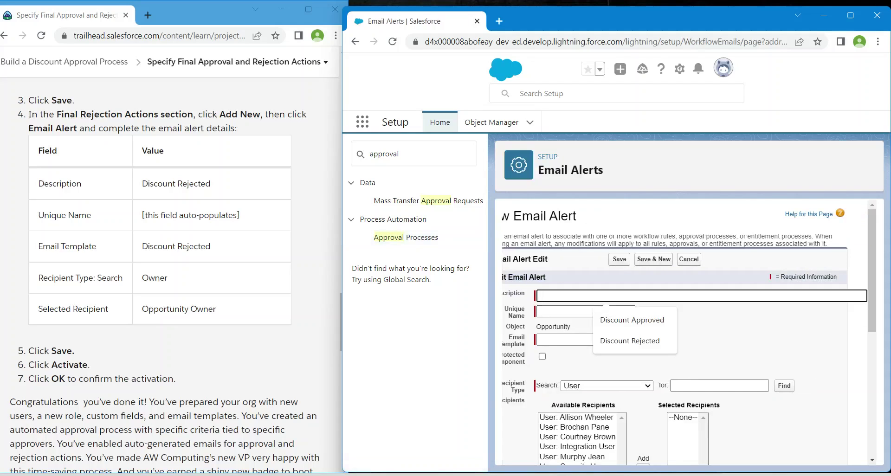
key("Down")
key("Down")
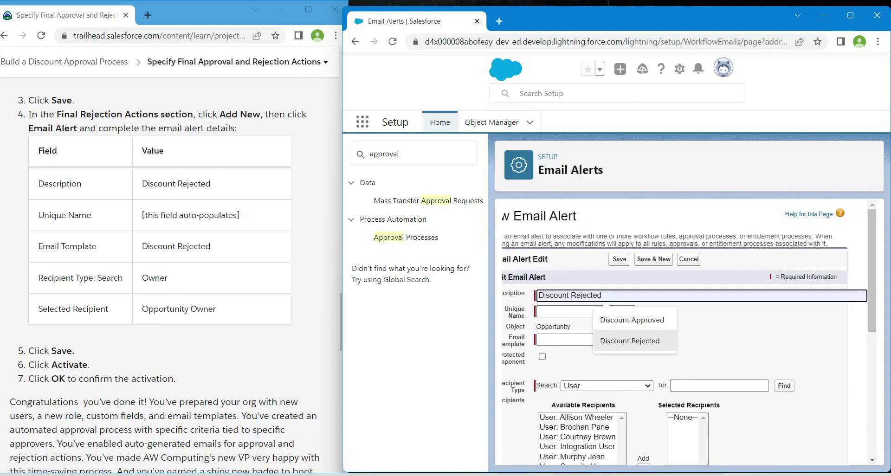
key("Return")
key("Tab")
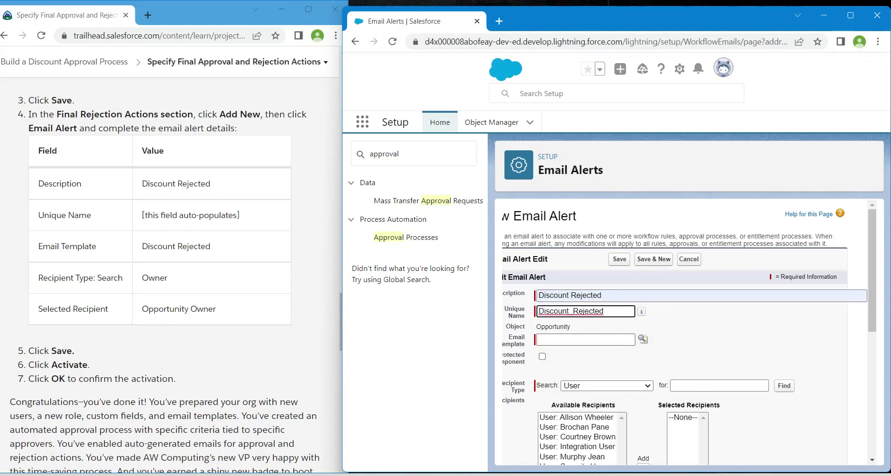
- Look up the email template in the Discount Request Responses folder and choose Discount Rejected for the alert
left_click(643, 339)
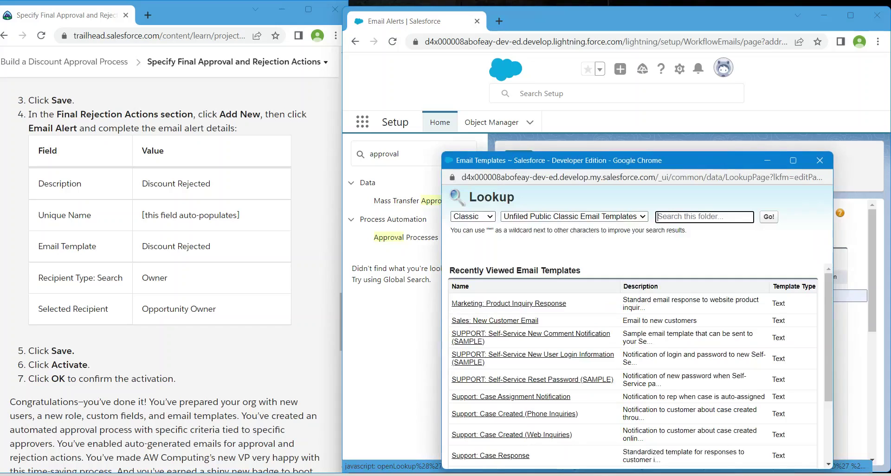
left_click(555, 235)
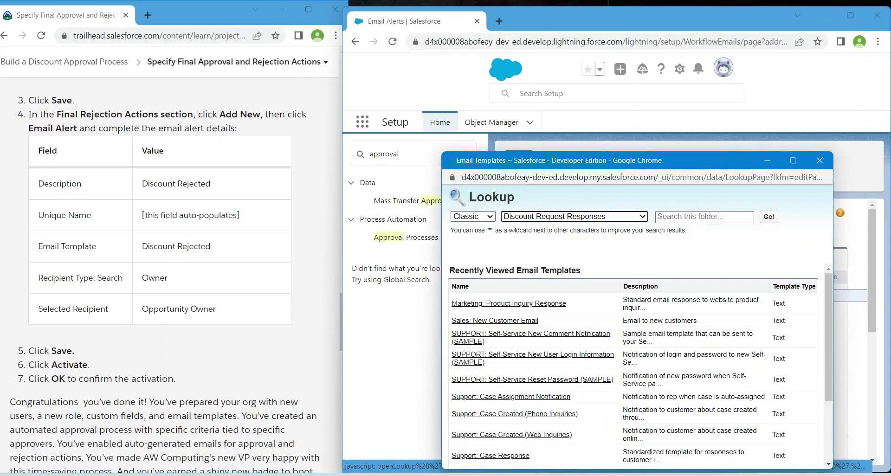
left_click(479, 312)
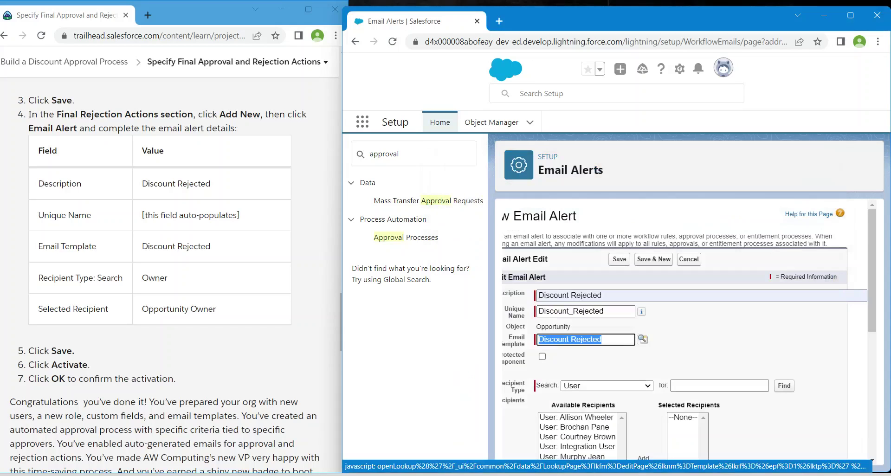
- Set the alert's recipient type to Owner, add Opportunity Owner to the selected recipients, and save the alert
scroll(687, 331, "down", 4)
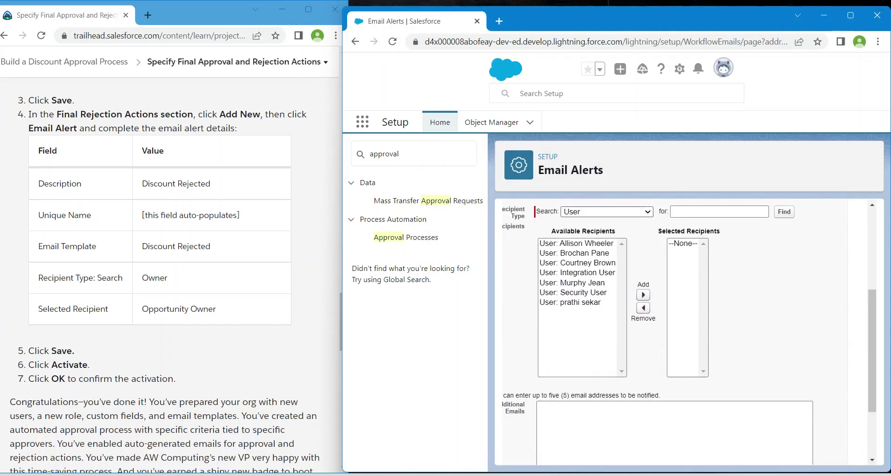
left_click(603, 212)
key("Return")
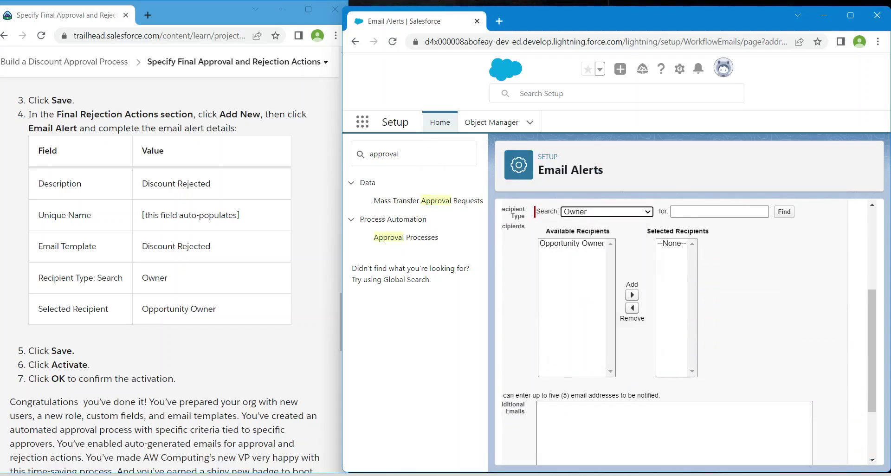
left_click(572, 243)
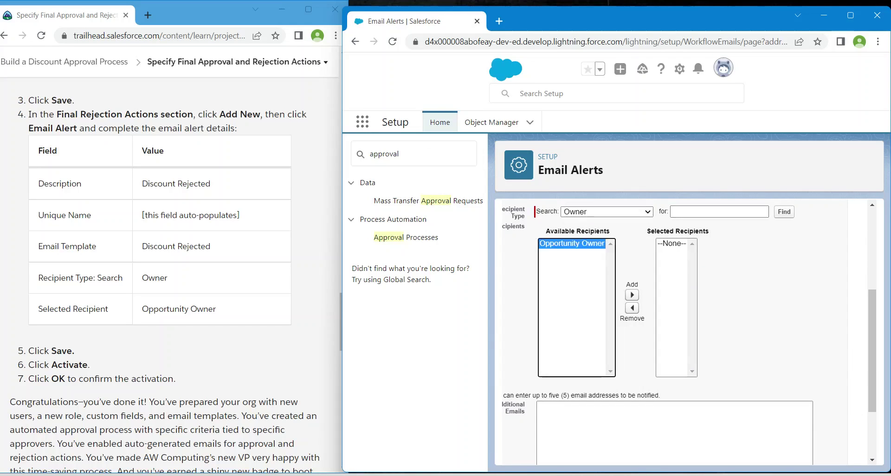
left_click(632, 295)
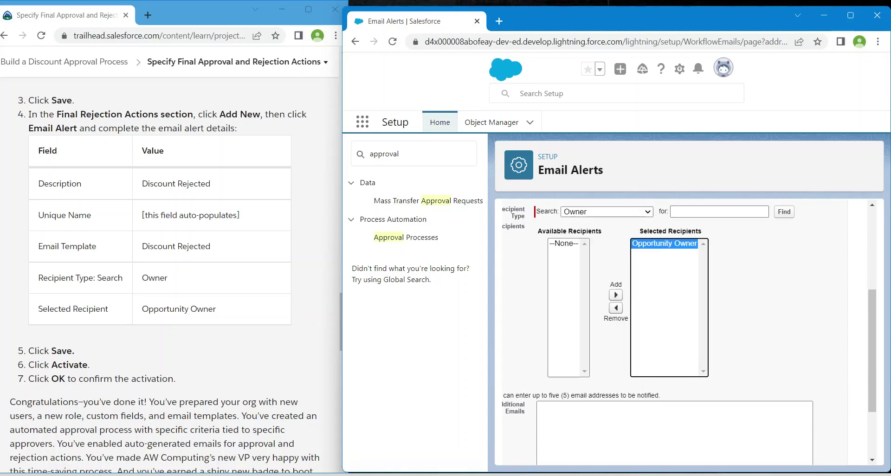
scroll(615, 295, "down", 2)
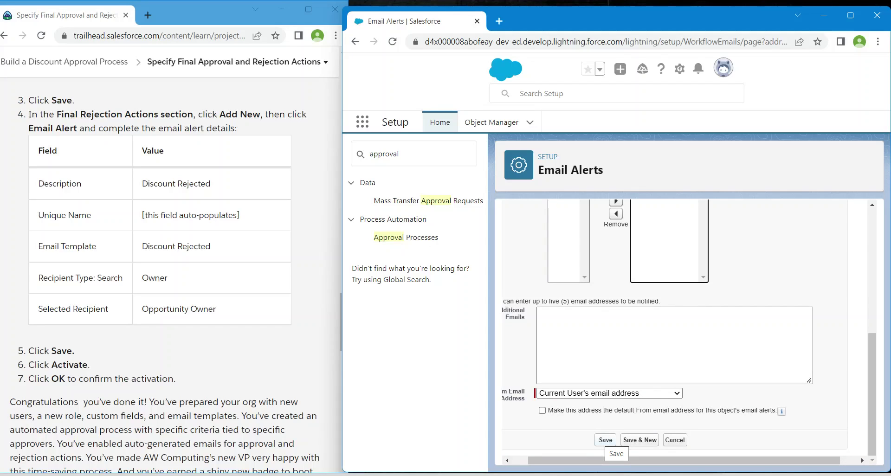
left_click(606, 440)
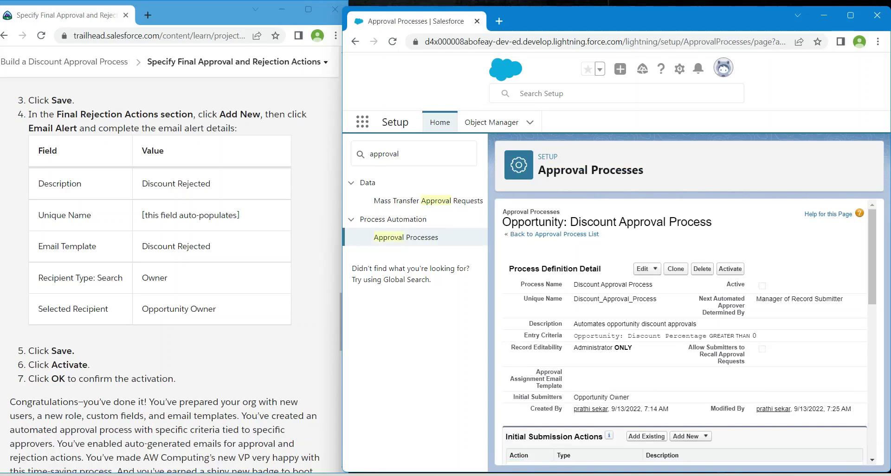
- Activate the Discount Approval Process and confirm the activation
left_click(730, 269)
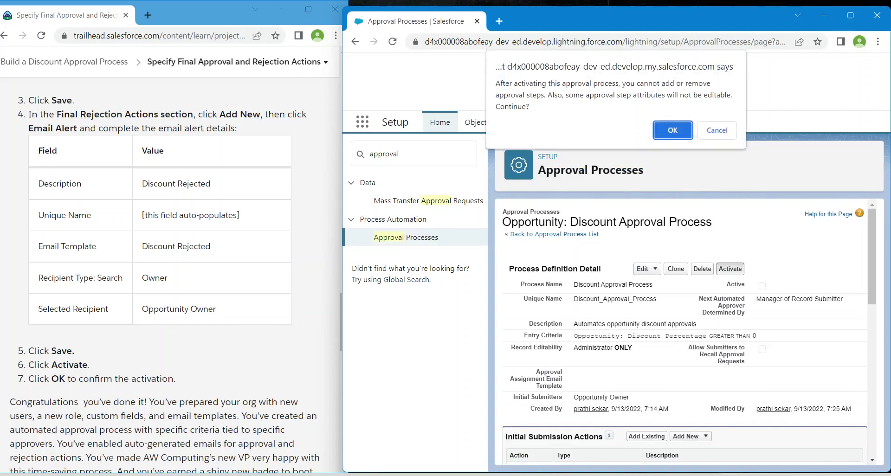
key("Return")
- Switch to the Trailhead page and submit the Specify Final Approval and Rejection Actions step for verification
scroll(167, 279, "down", 5)
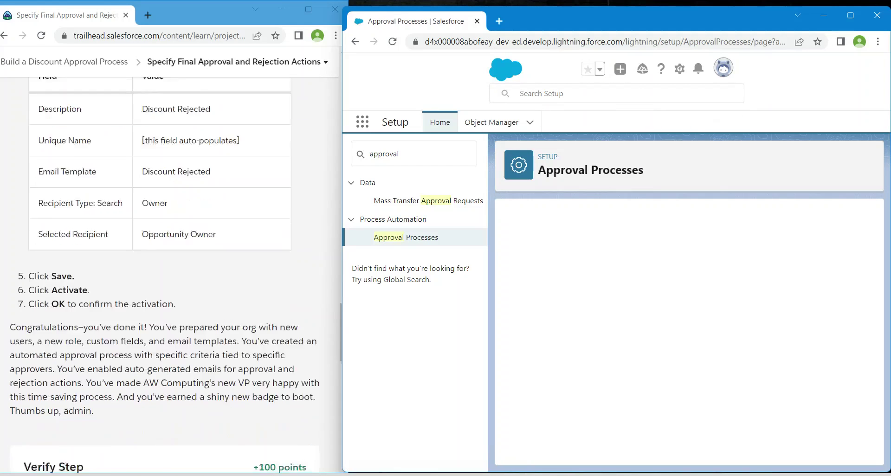
scroll(168, 278, "down", 6)
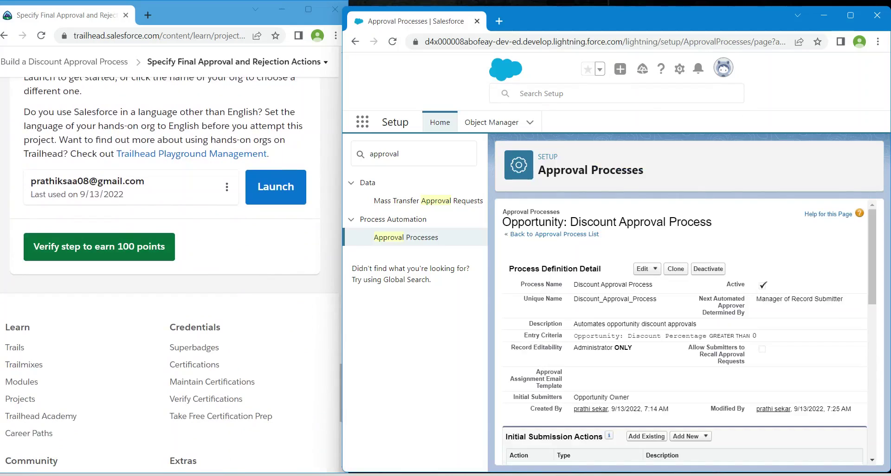
left_click(99, 247)
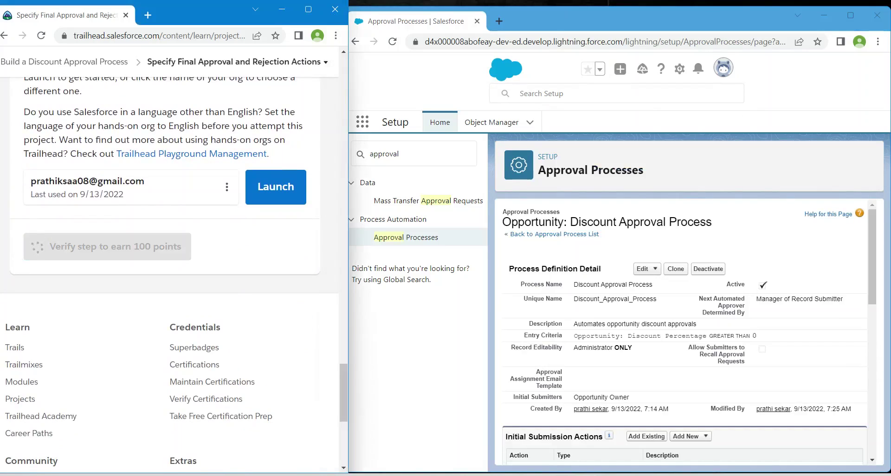